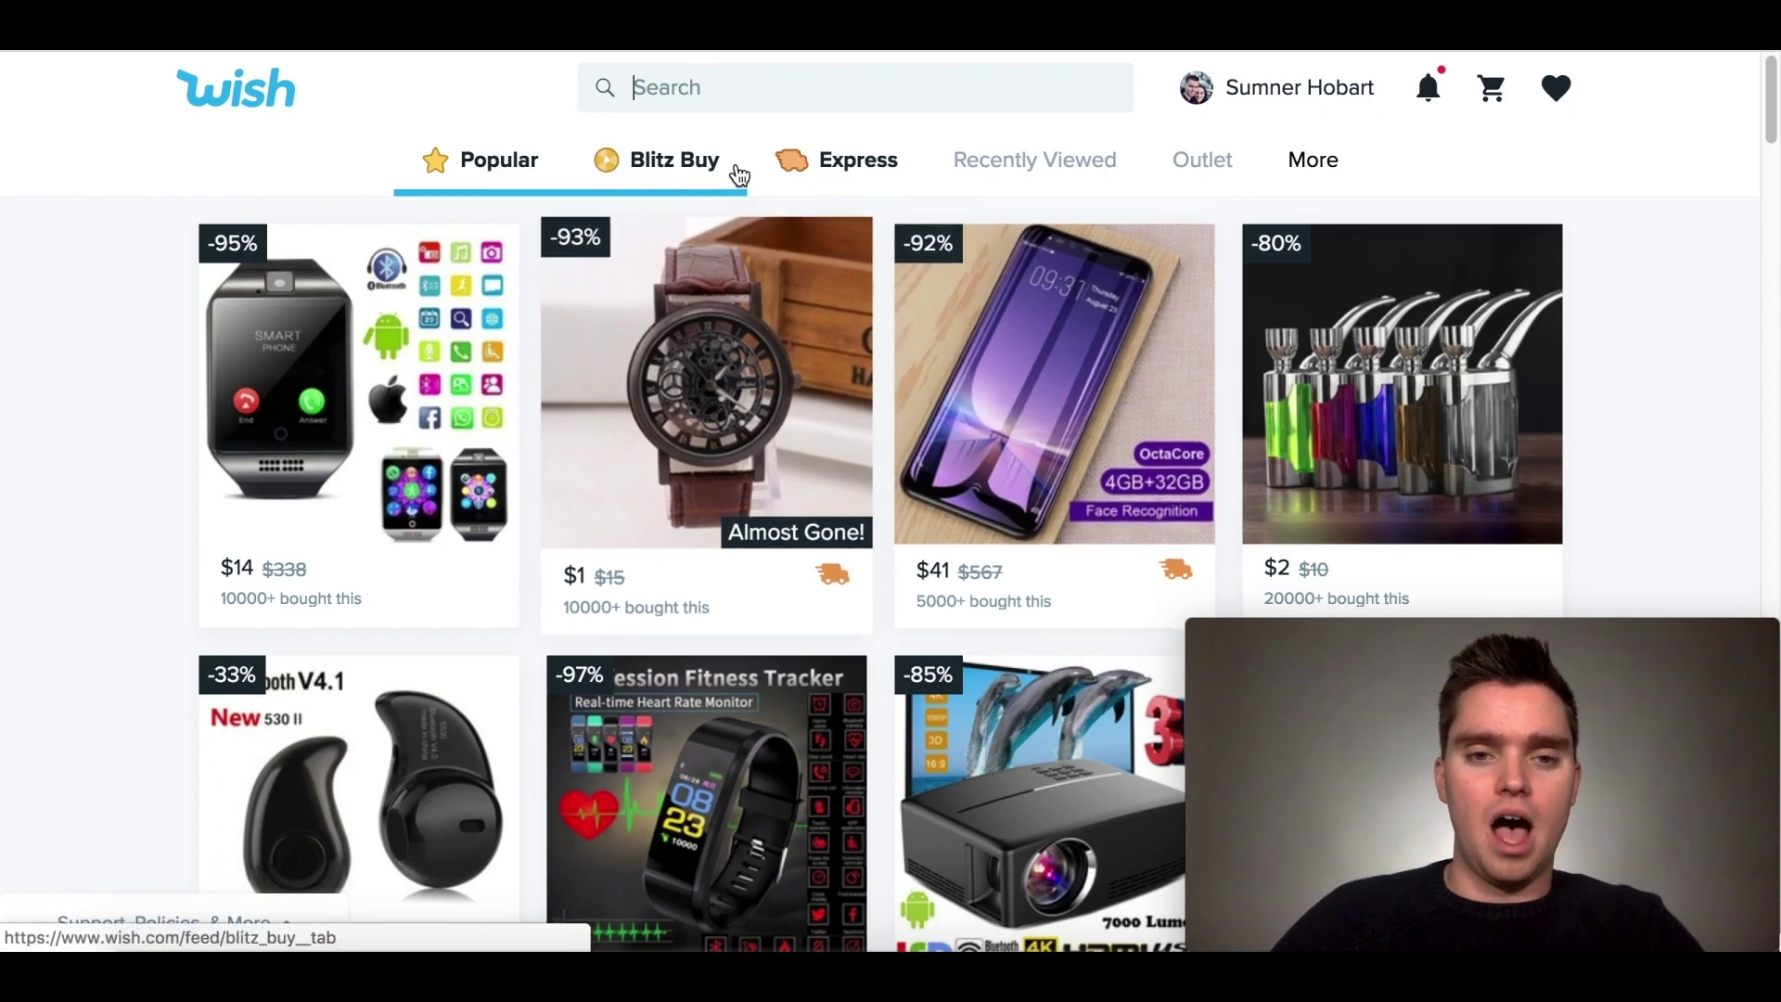
# Step: Browse the popular products feed on Wish for a product idea, checking discounts, prices and purchase numbers
pyautogui.scroll(-4, 885, 431)
pyautogui.scroll(4, 875, 453)
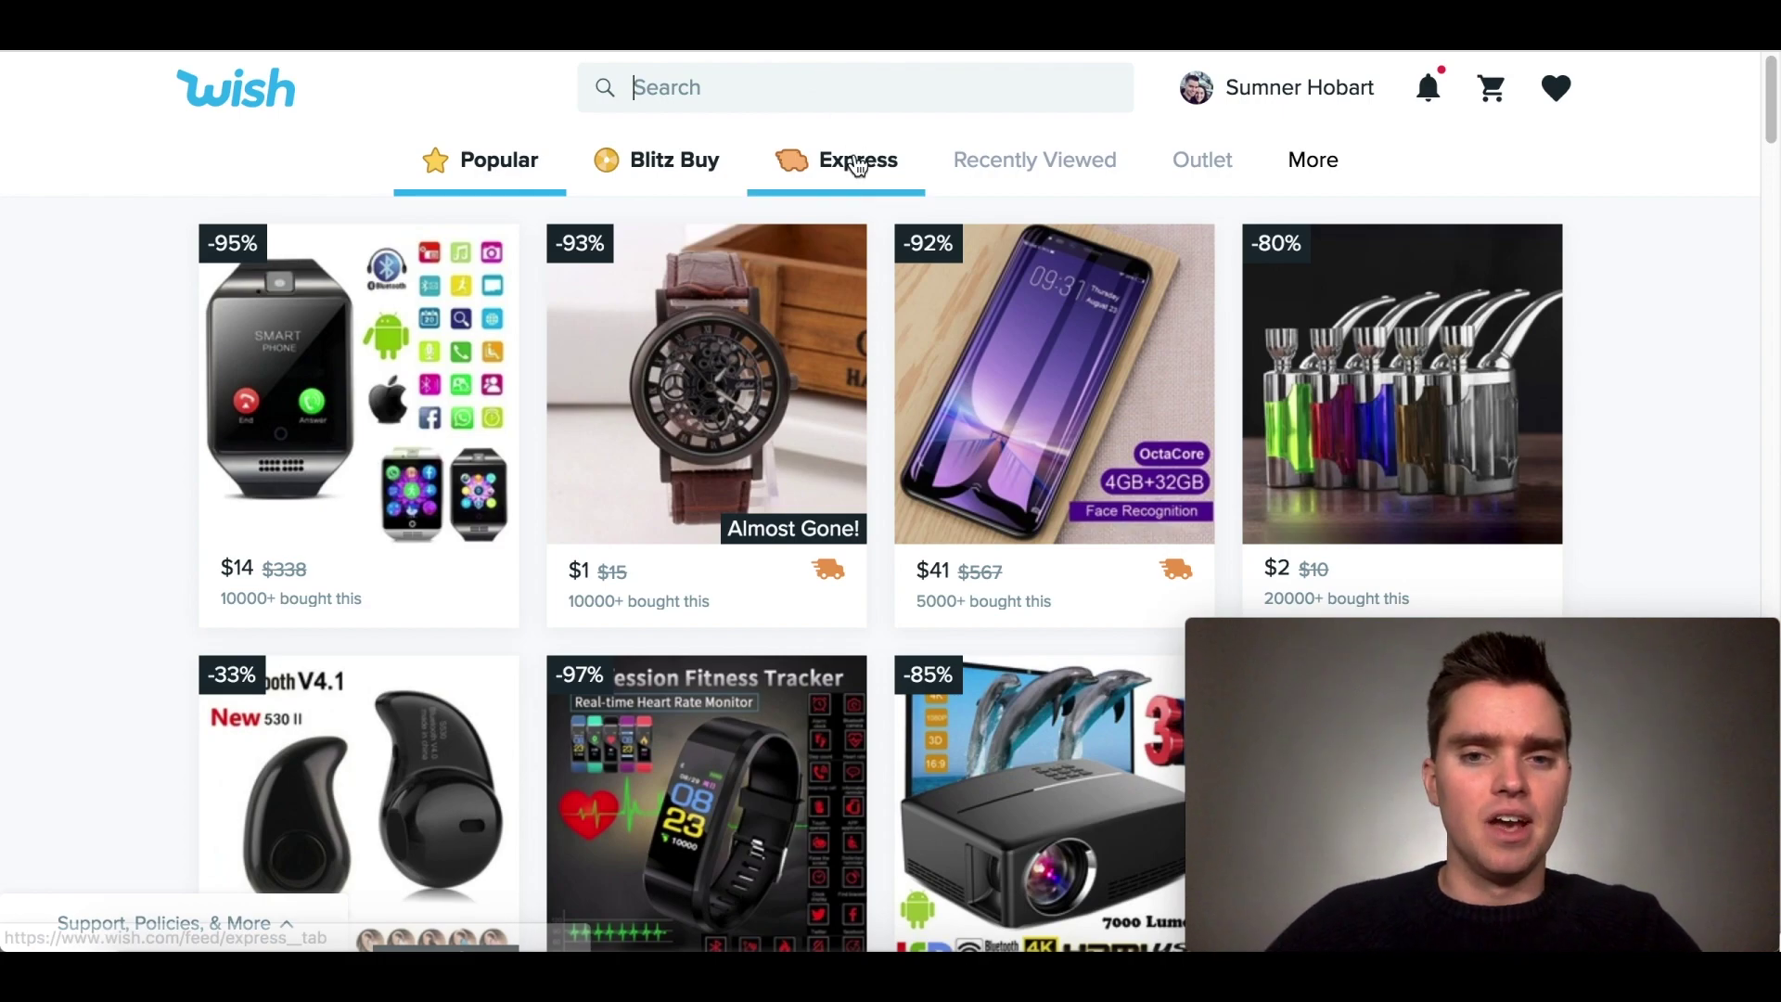
pyautogui.scroll(-1, 877, 242)
pyautogui.scroll(-7, 869, 260)
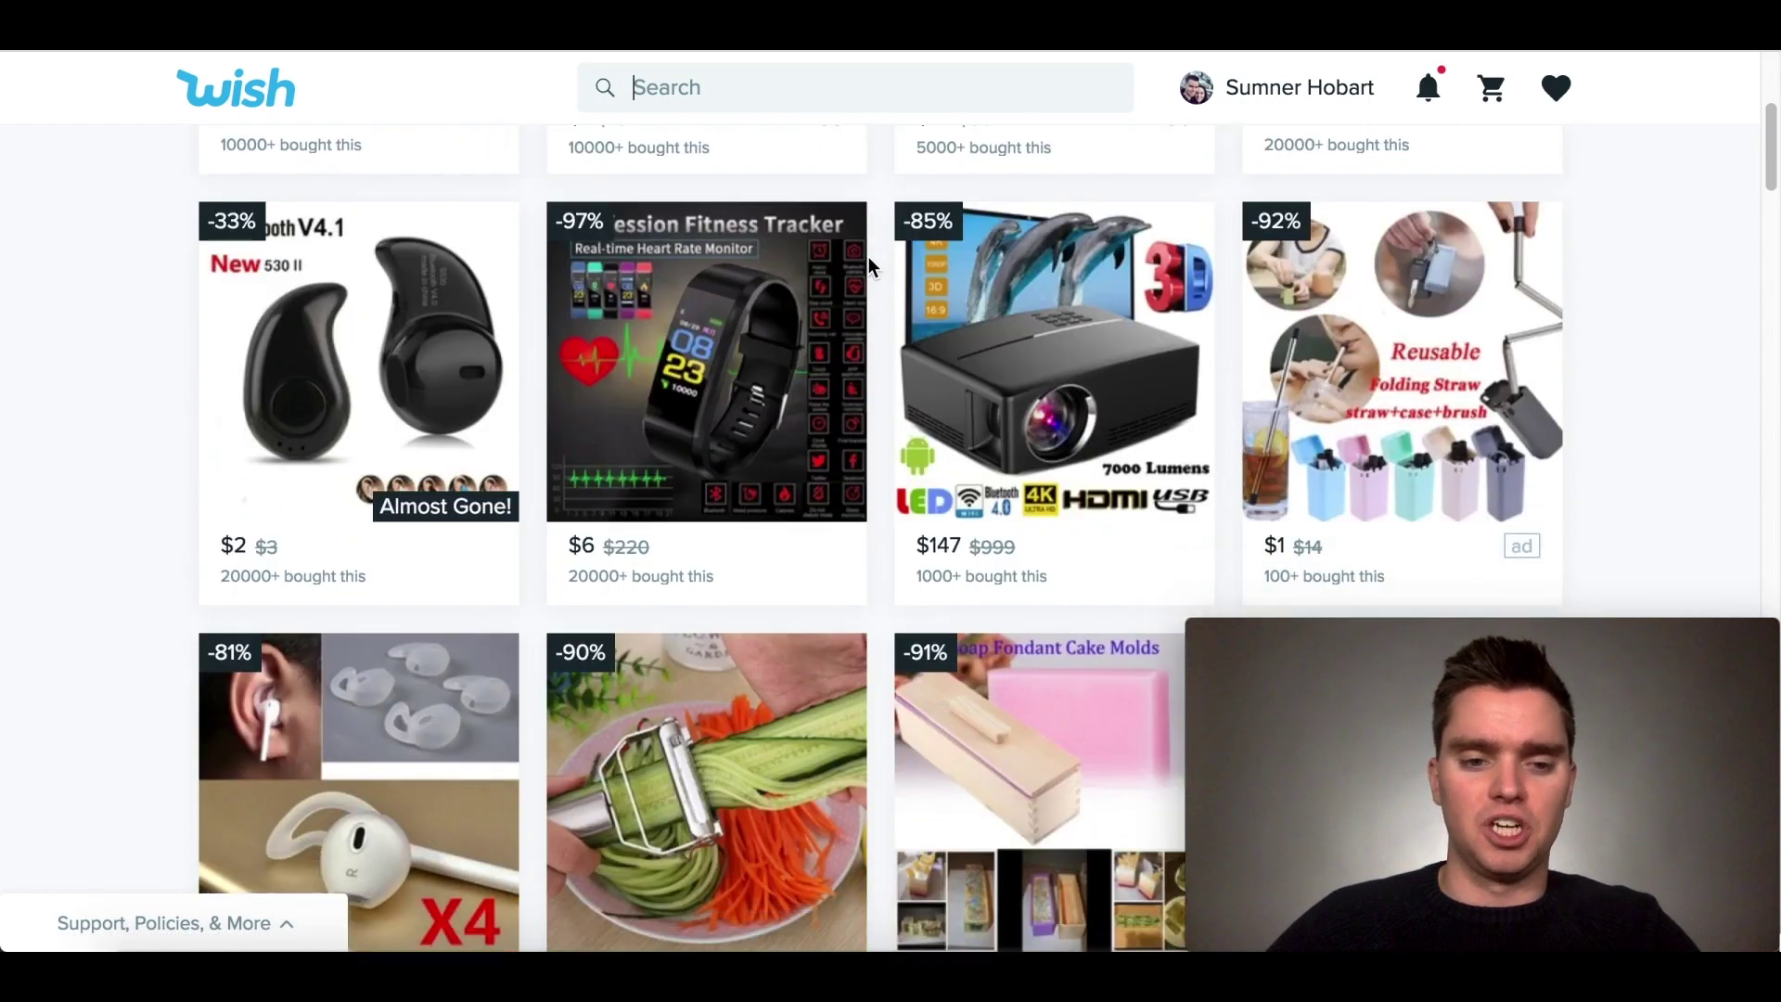
pyautogui.scroll(-5, 872, 281)
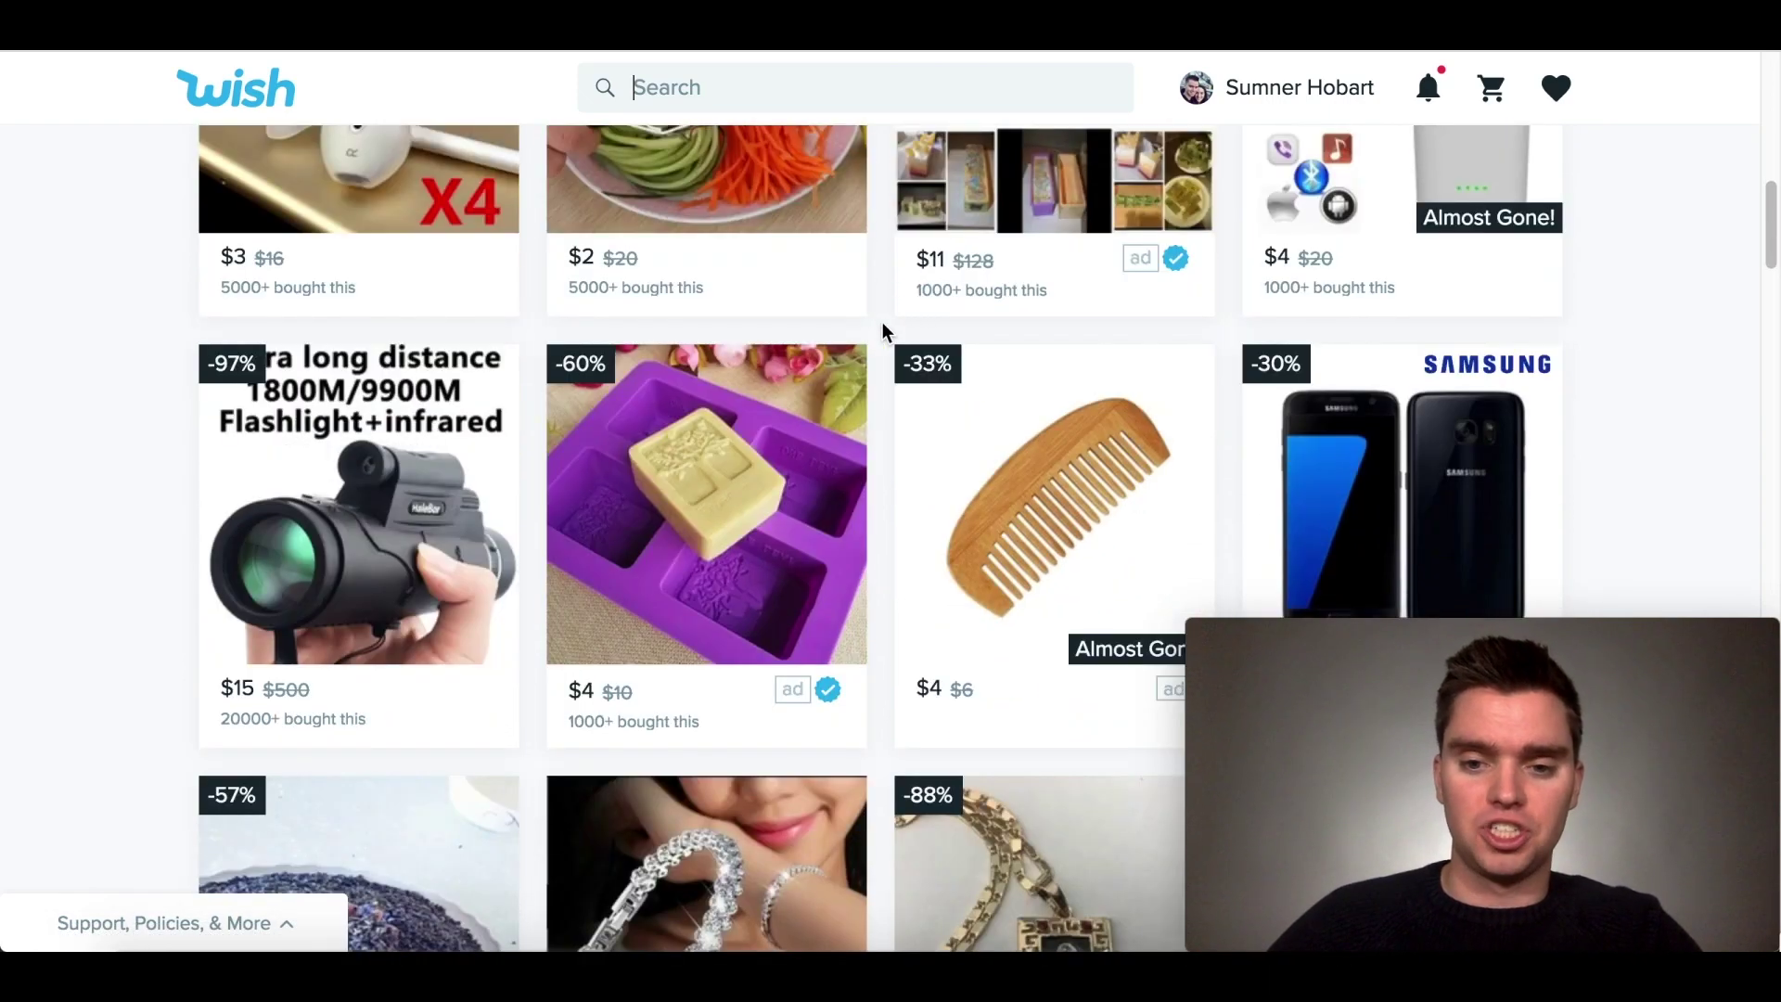
pyautogui.scroll(-5, 866, 325)
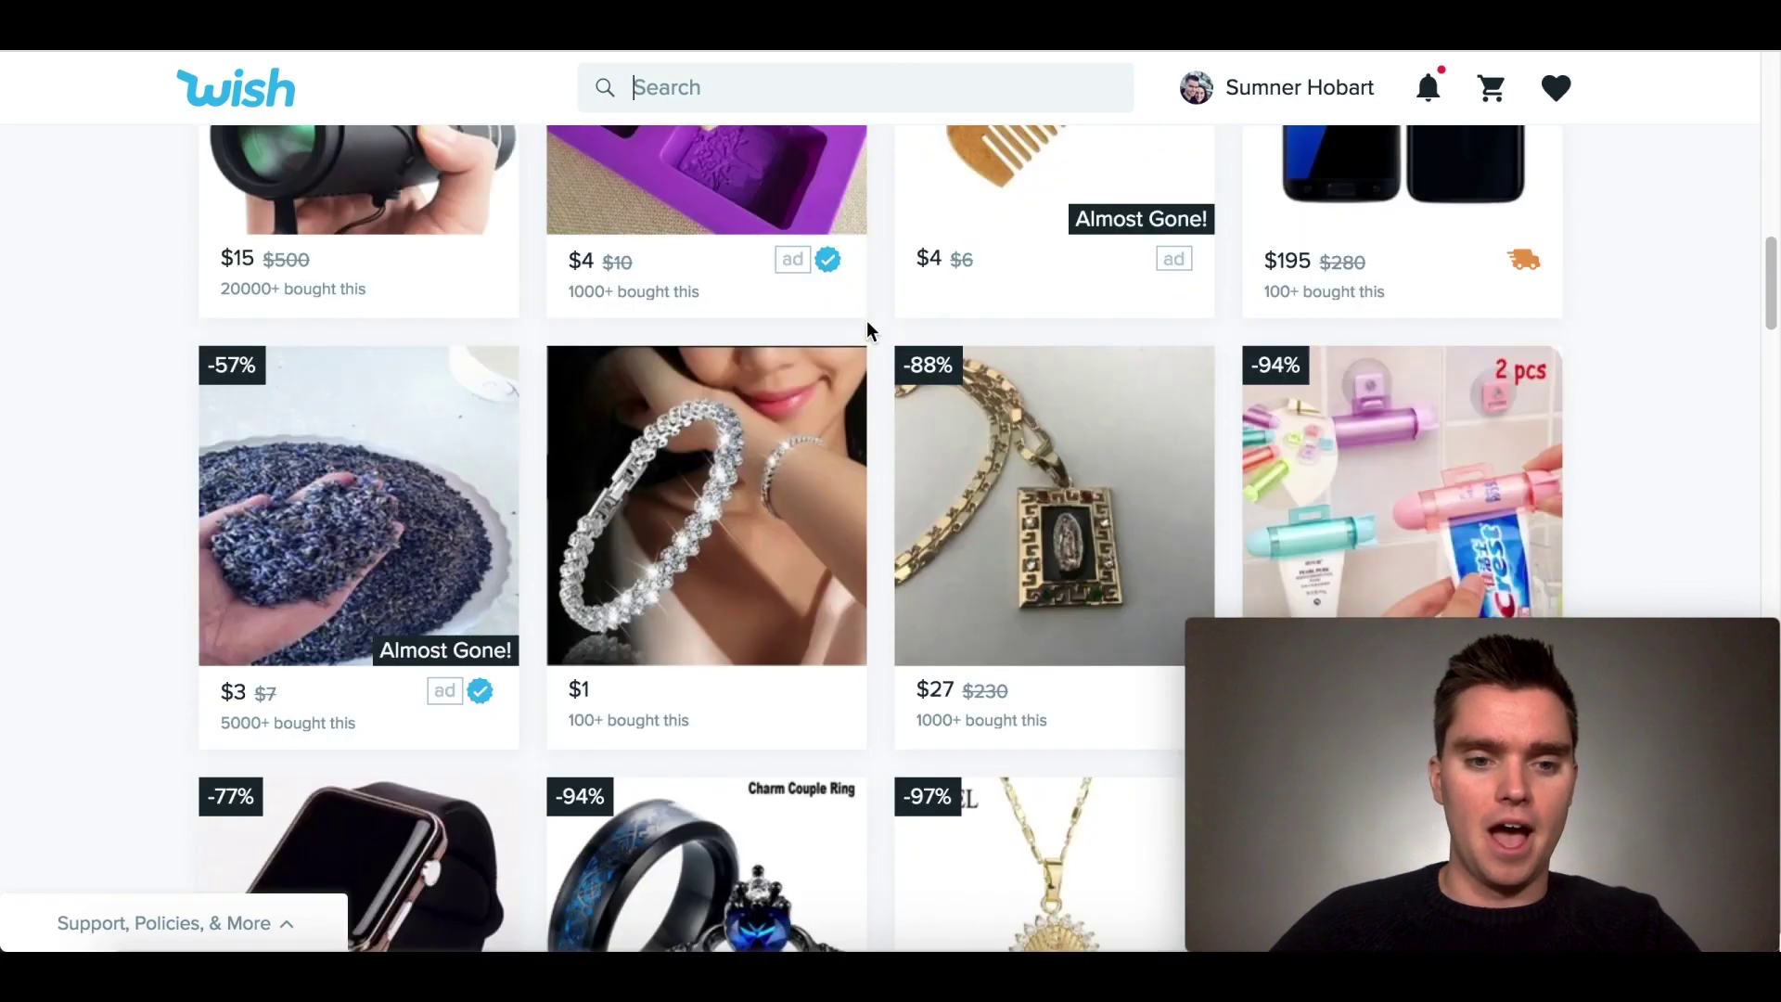
pyautogui.scroll(-7, 867, 325)
pyautogui.scroll(6, 866, 324)
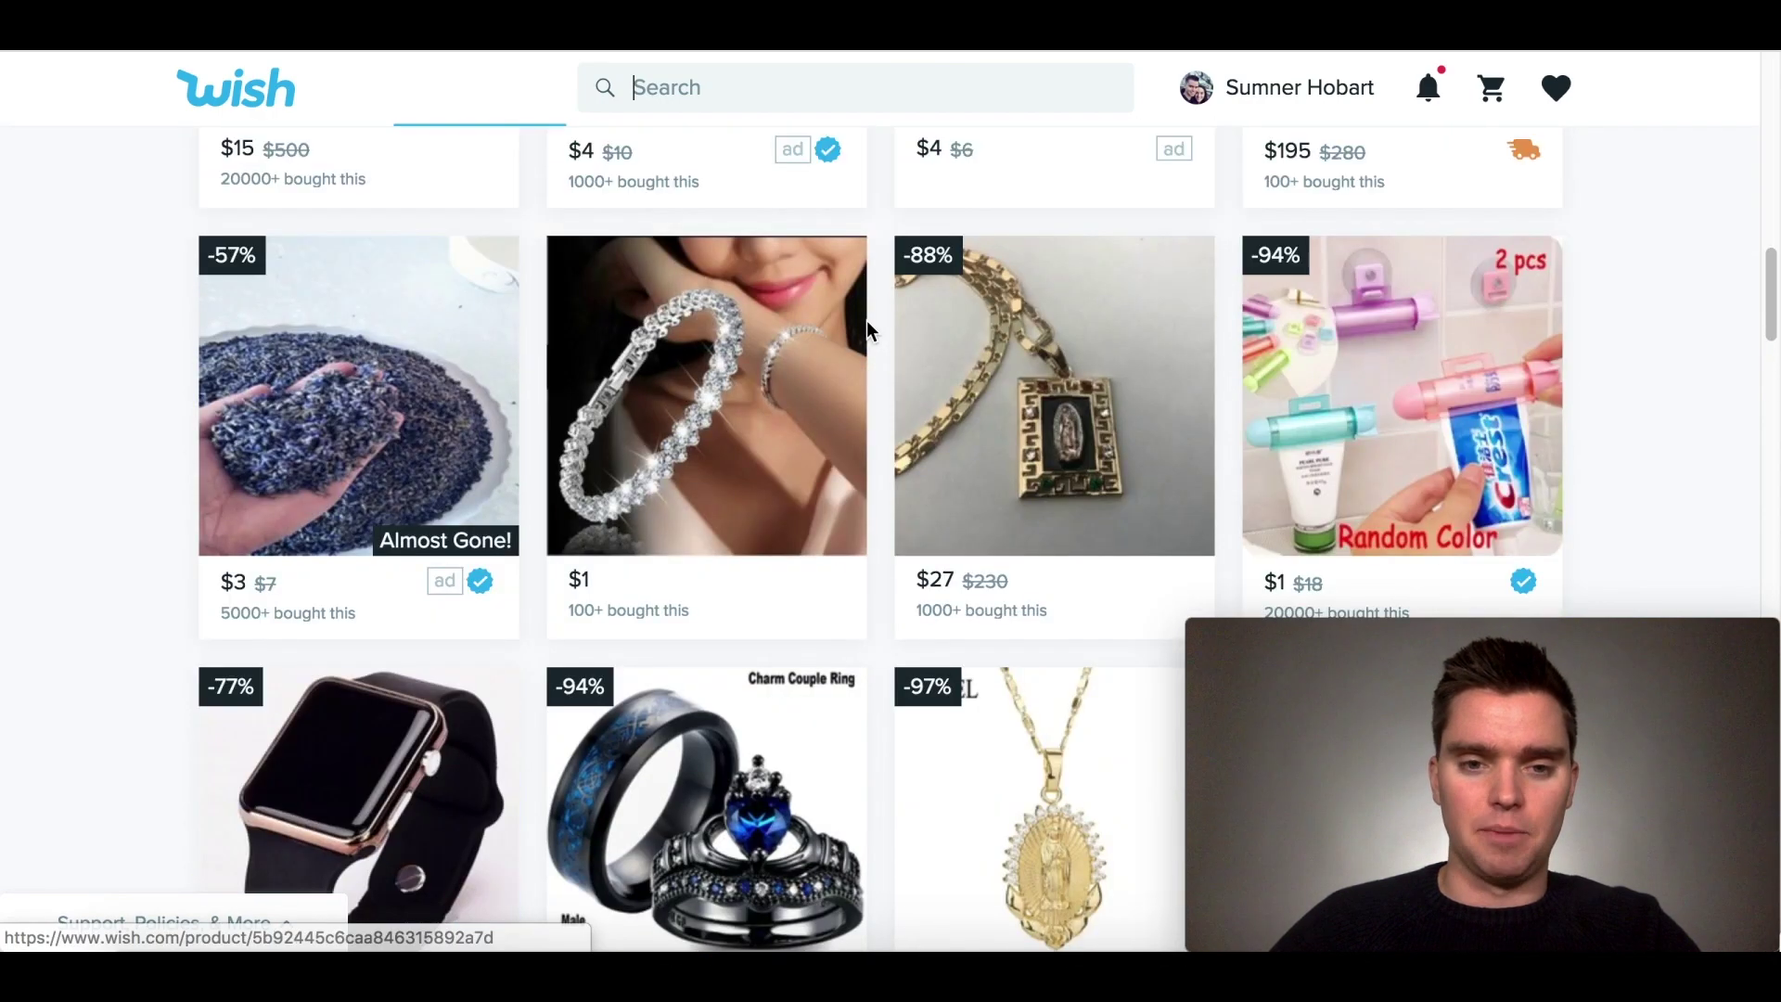
pyautogui.scroll(6, 866, 329)
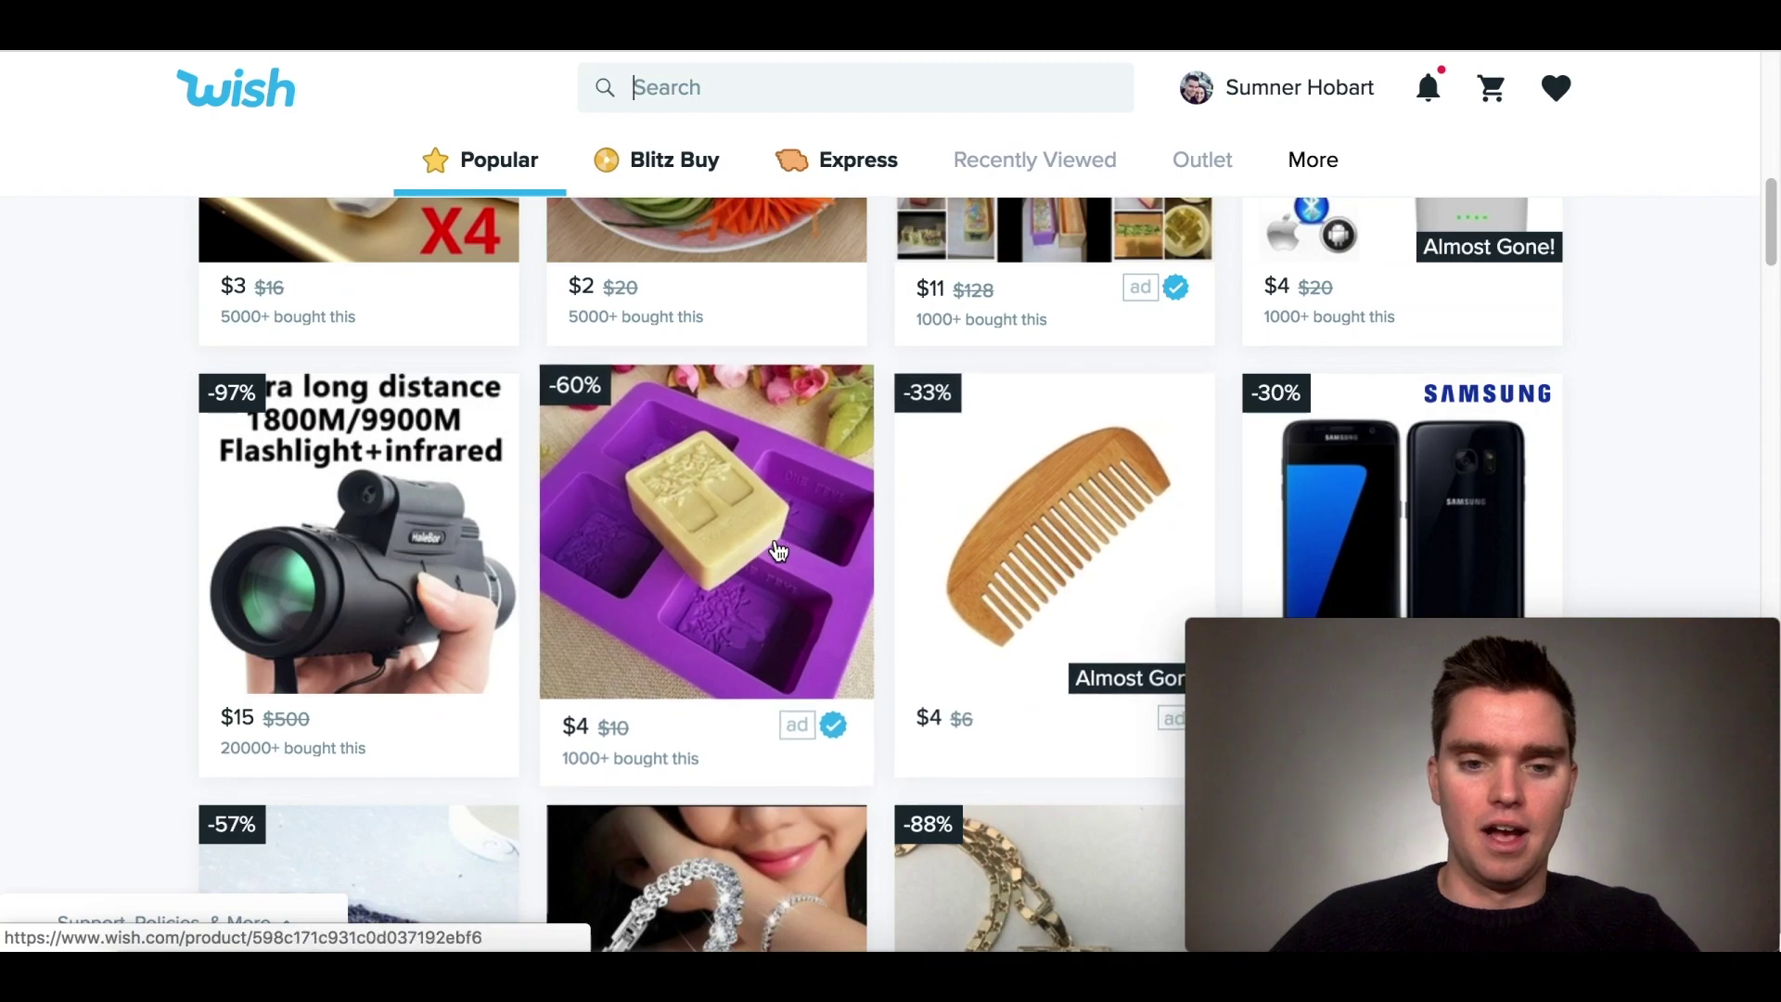
# Step: Open the purple tree-shaped soap mold listing in a new tab and copy "Soap Mold" from its title
pyautogui.rightClick(665, 512)
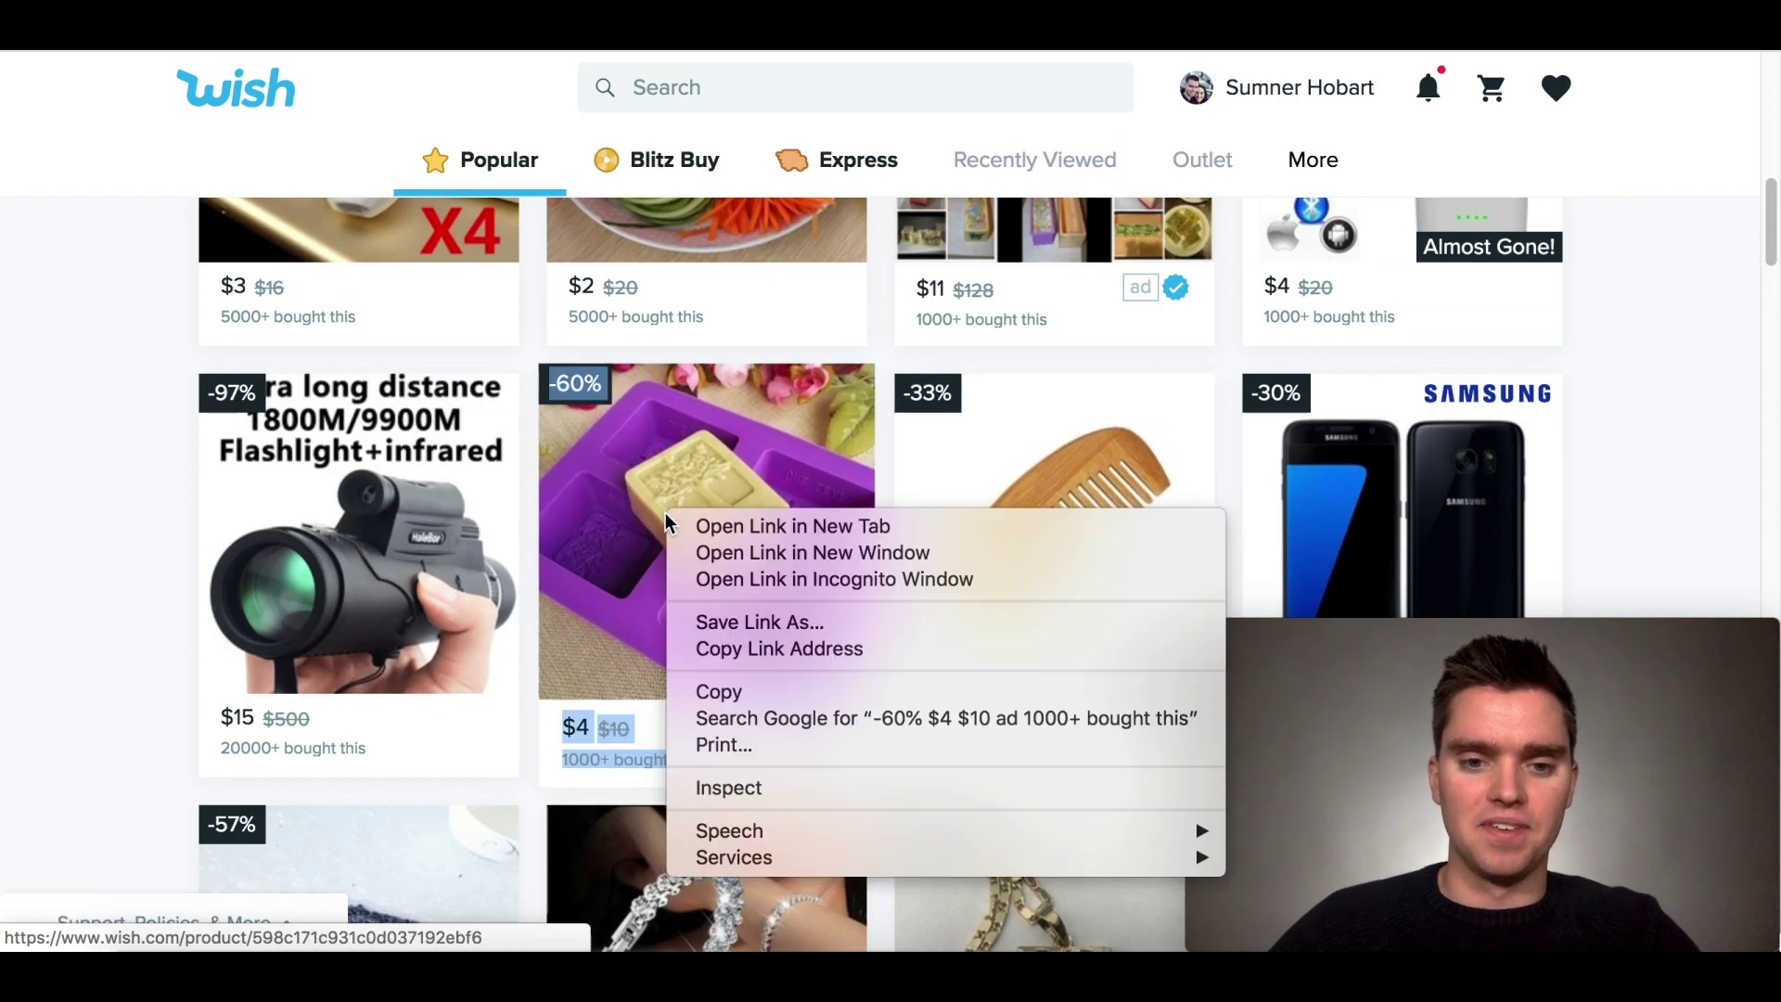
pyautogui.click(810, 525)
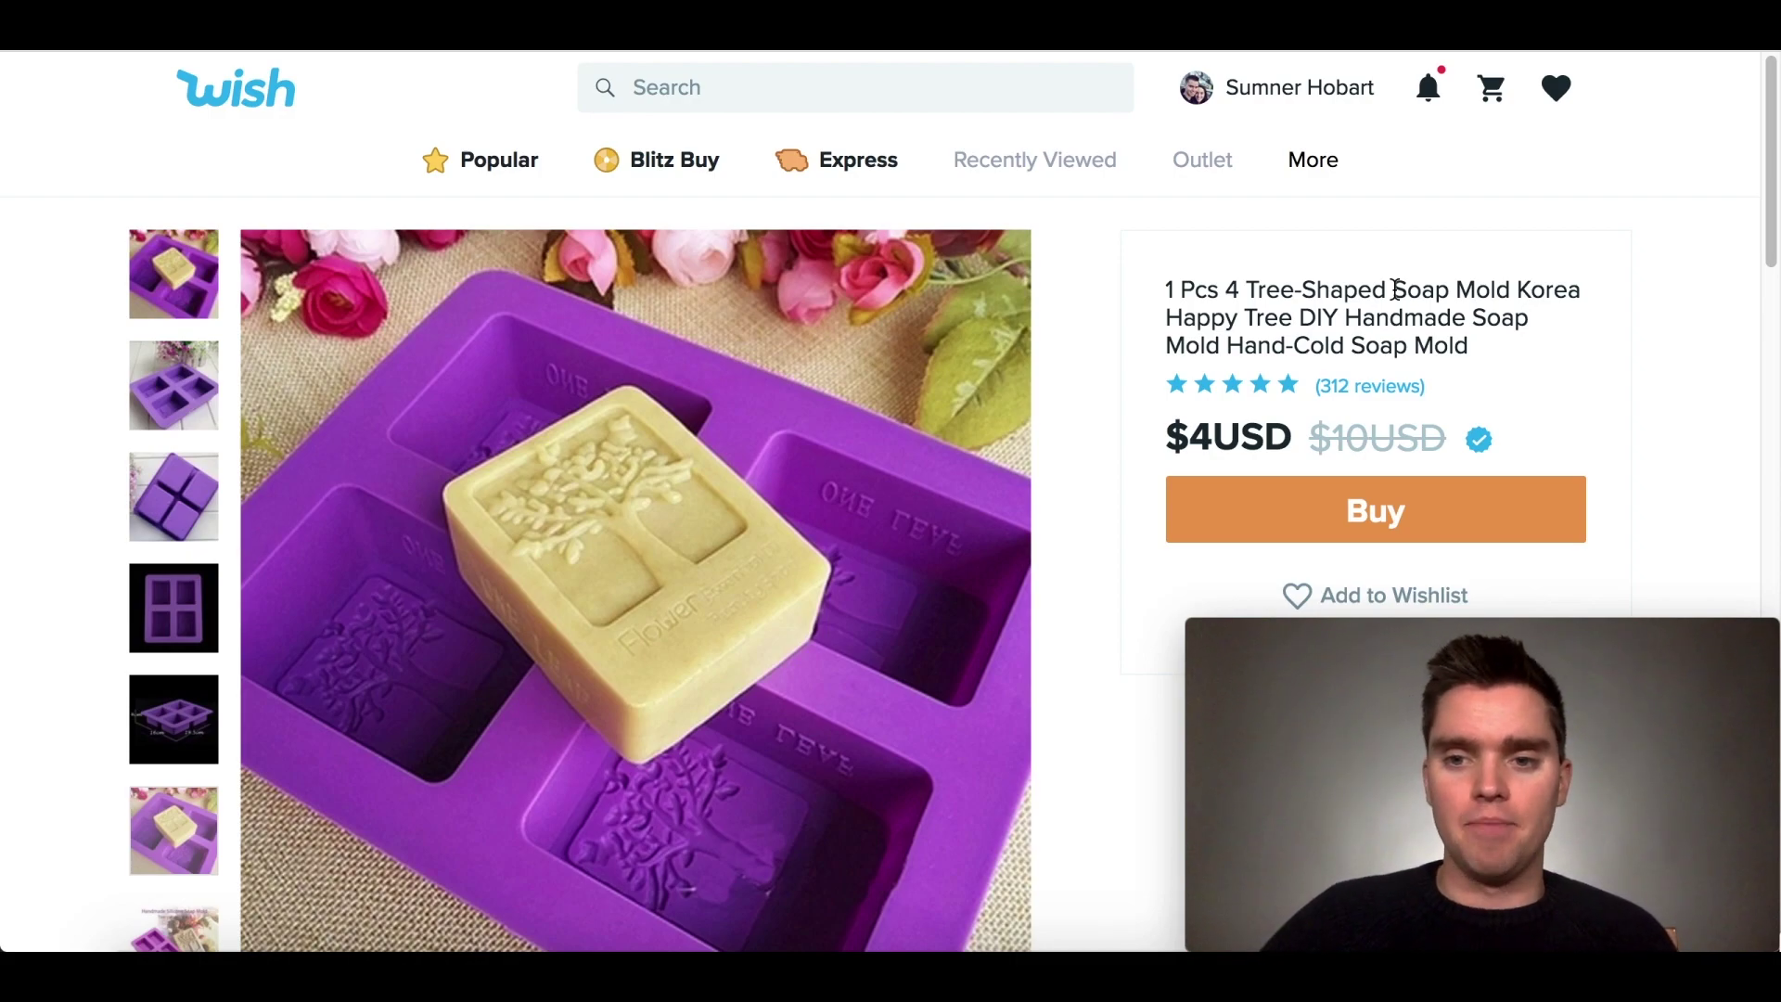
pyautogui.moveTo(1392, 288); pyautogui.dragTo(1509, 290)
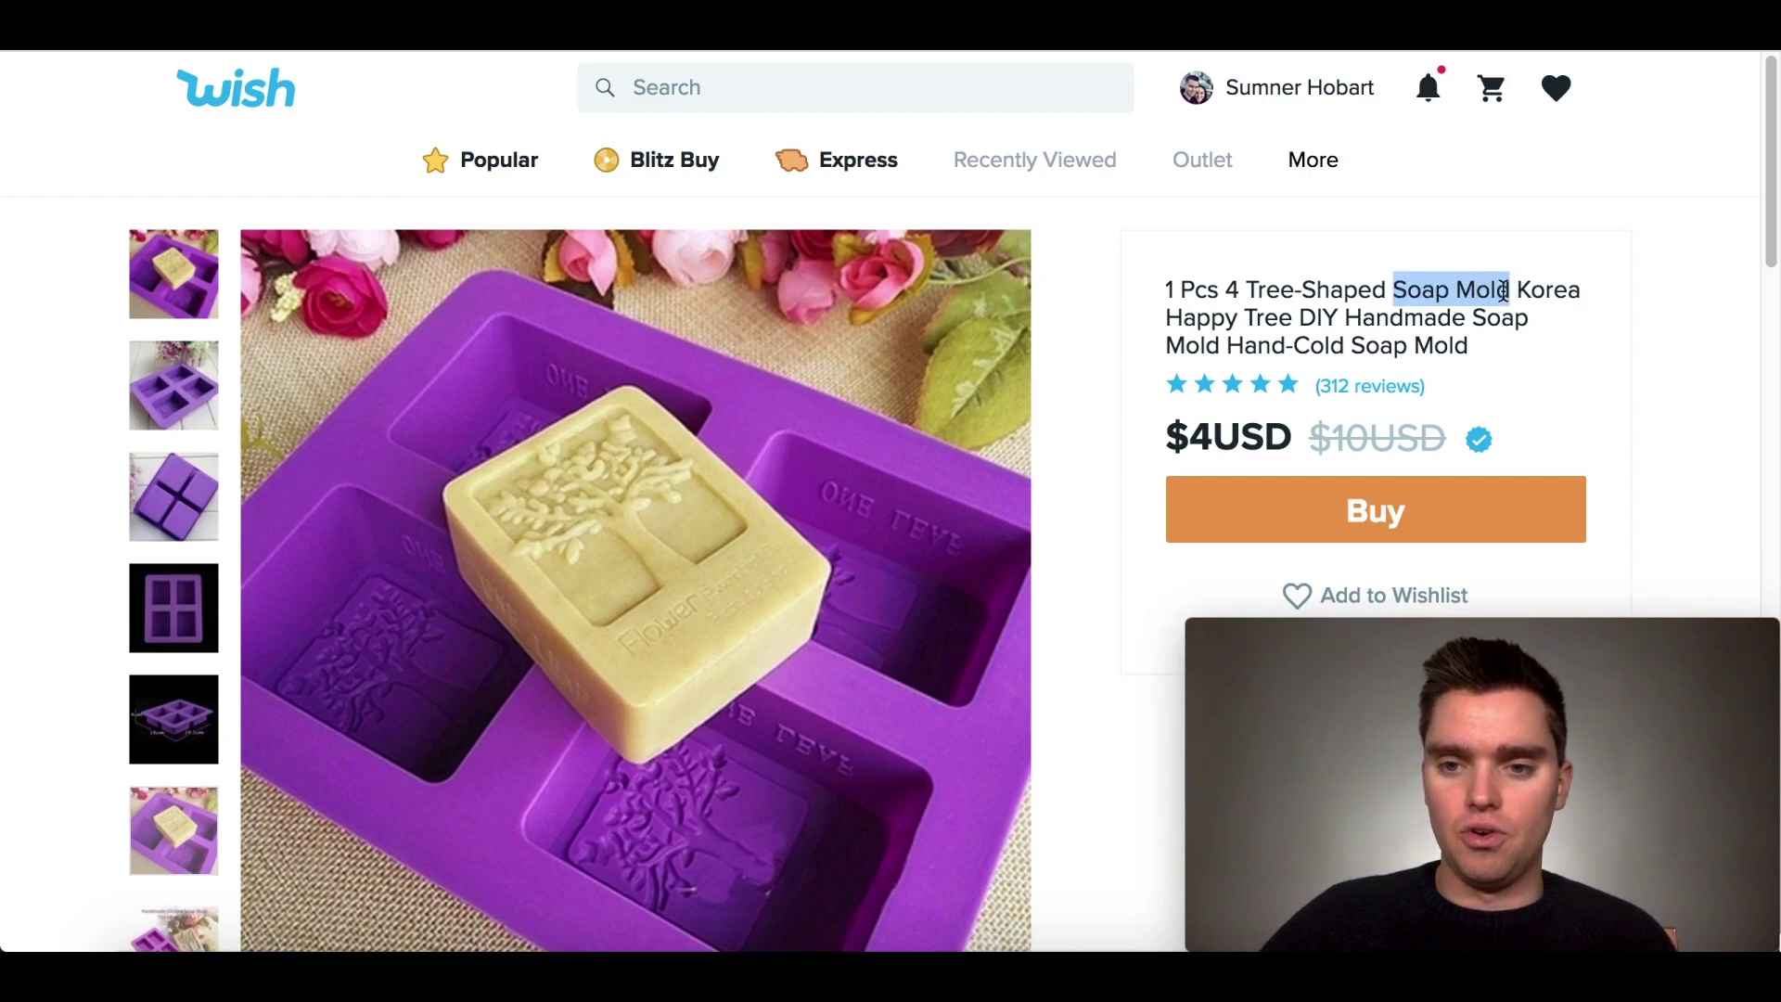
pyautogui.rightClick(1480, 291)
pyautogui.click(1429, 349)
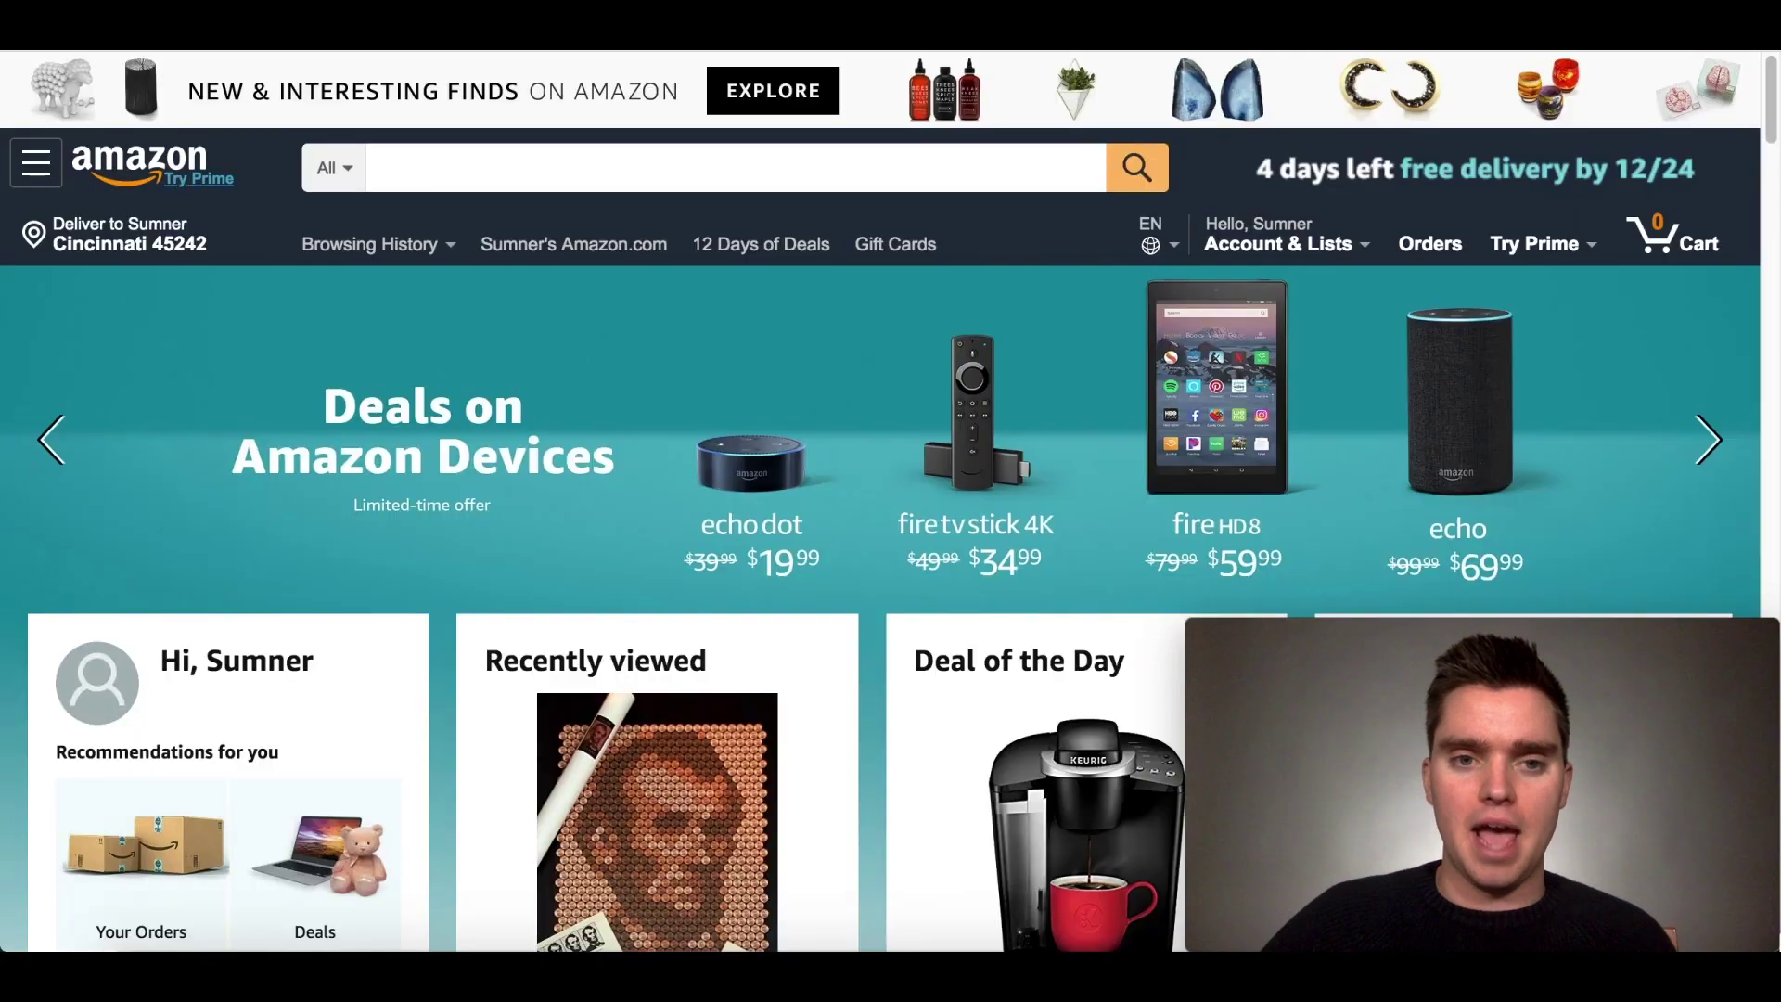
# Step: Switch to Amazon and search all departments for the copied phrase "Soap Mold"
pyautogui.click(541, 150)
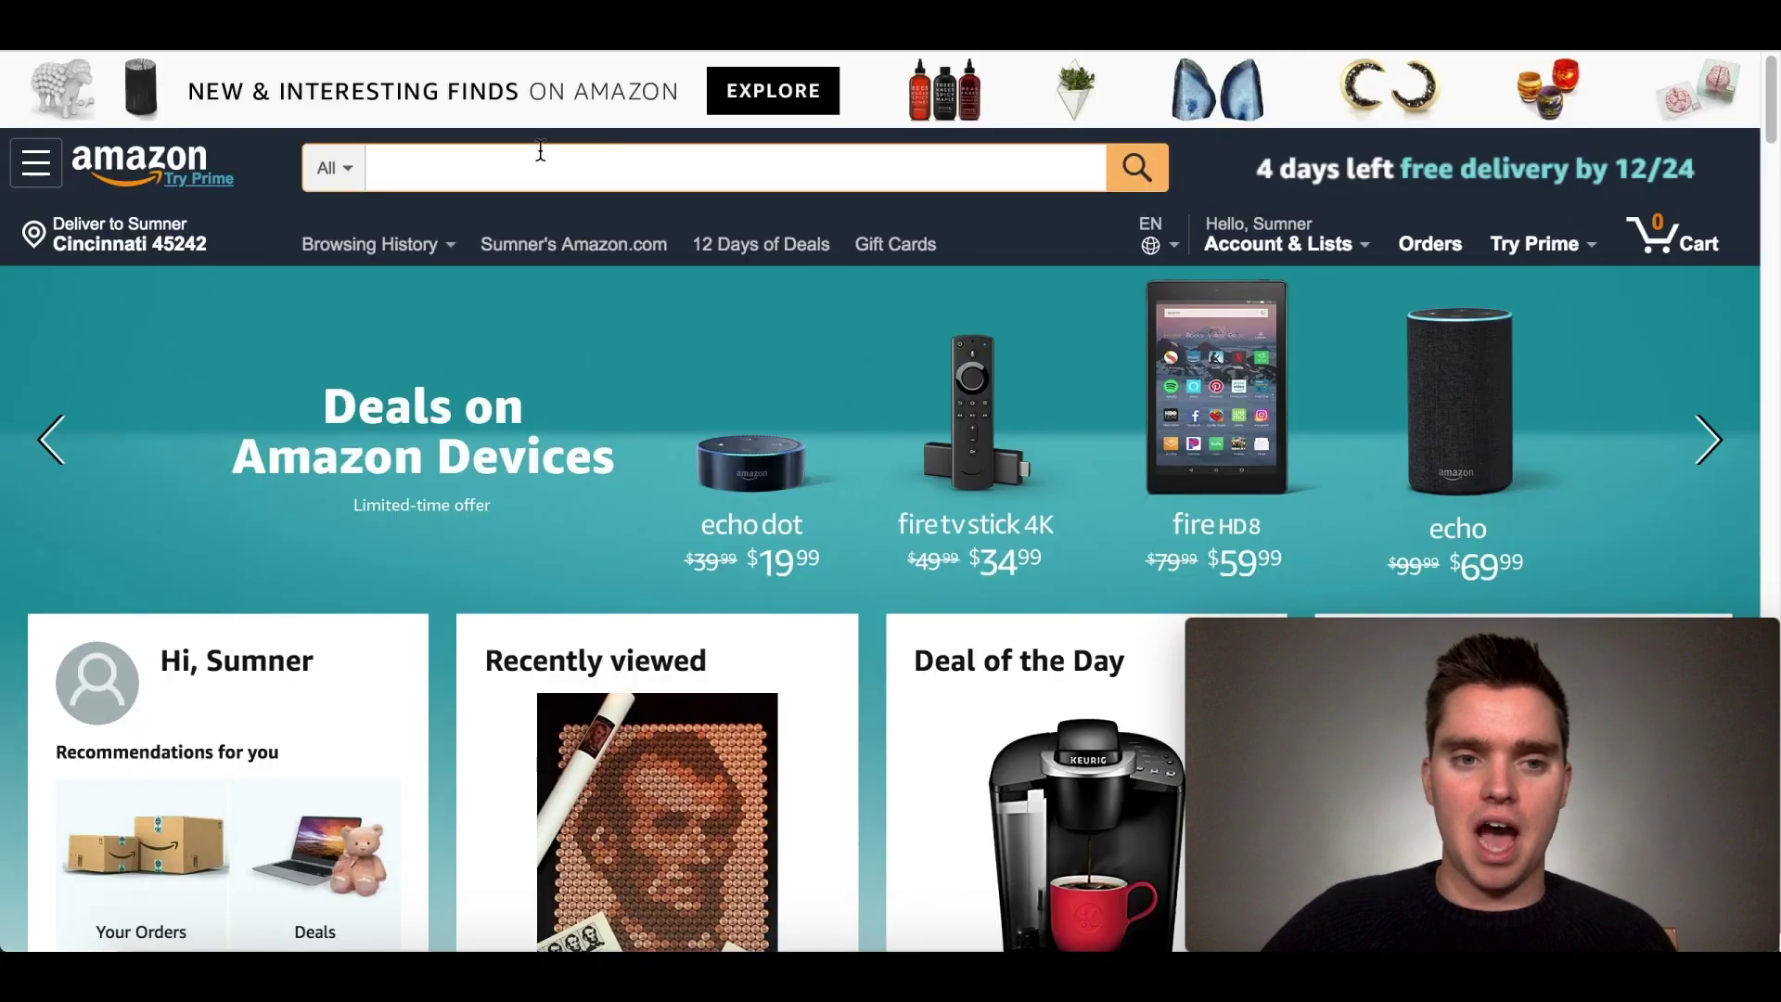
pyautogui.rightClick(435, 165)
pyautogui.click(491, 341)
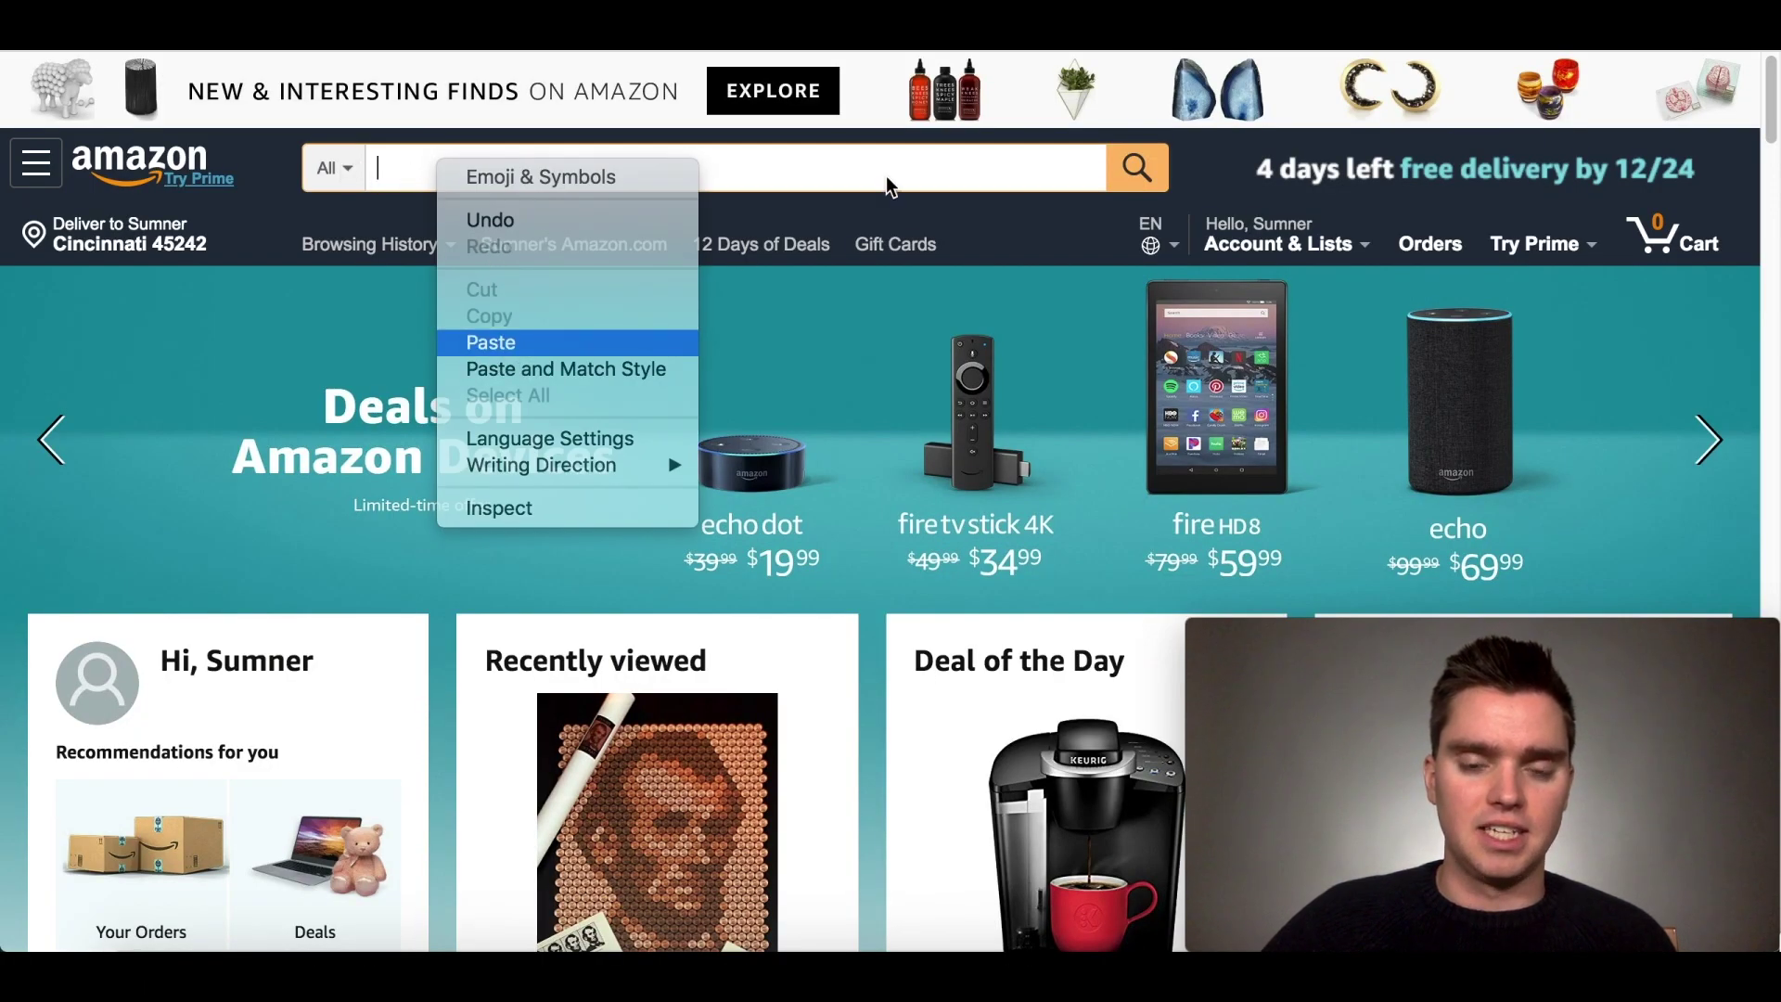
pyautogui.click(1137, 167)
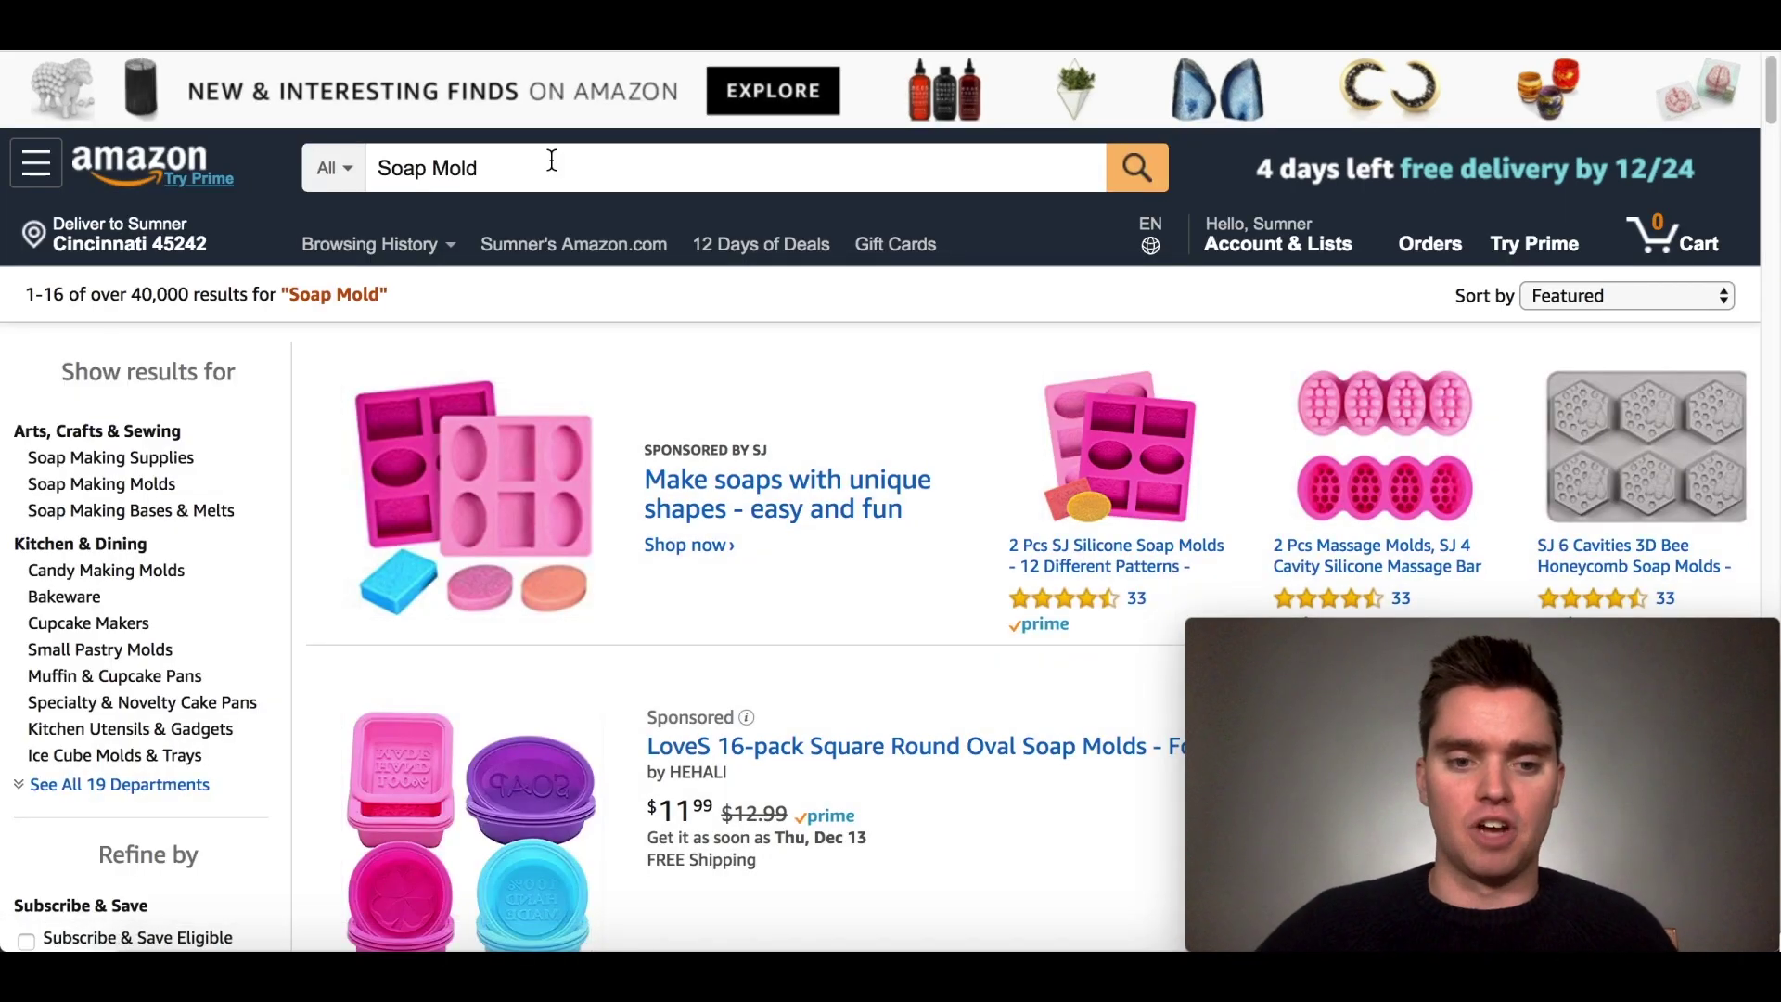
# Step: Examine the first soap mold search results, including the Amazon's Choice picks, for designs, prices and review counts
pyautogui.scroll(-10, 758, 484)
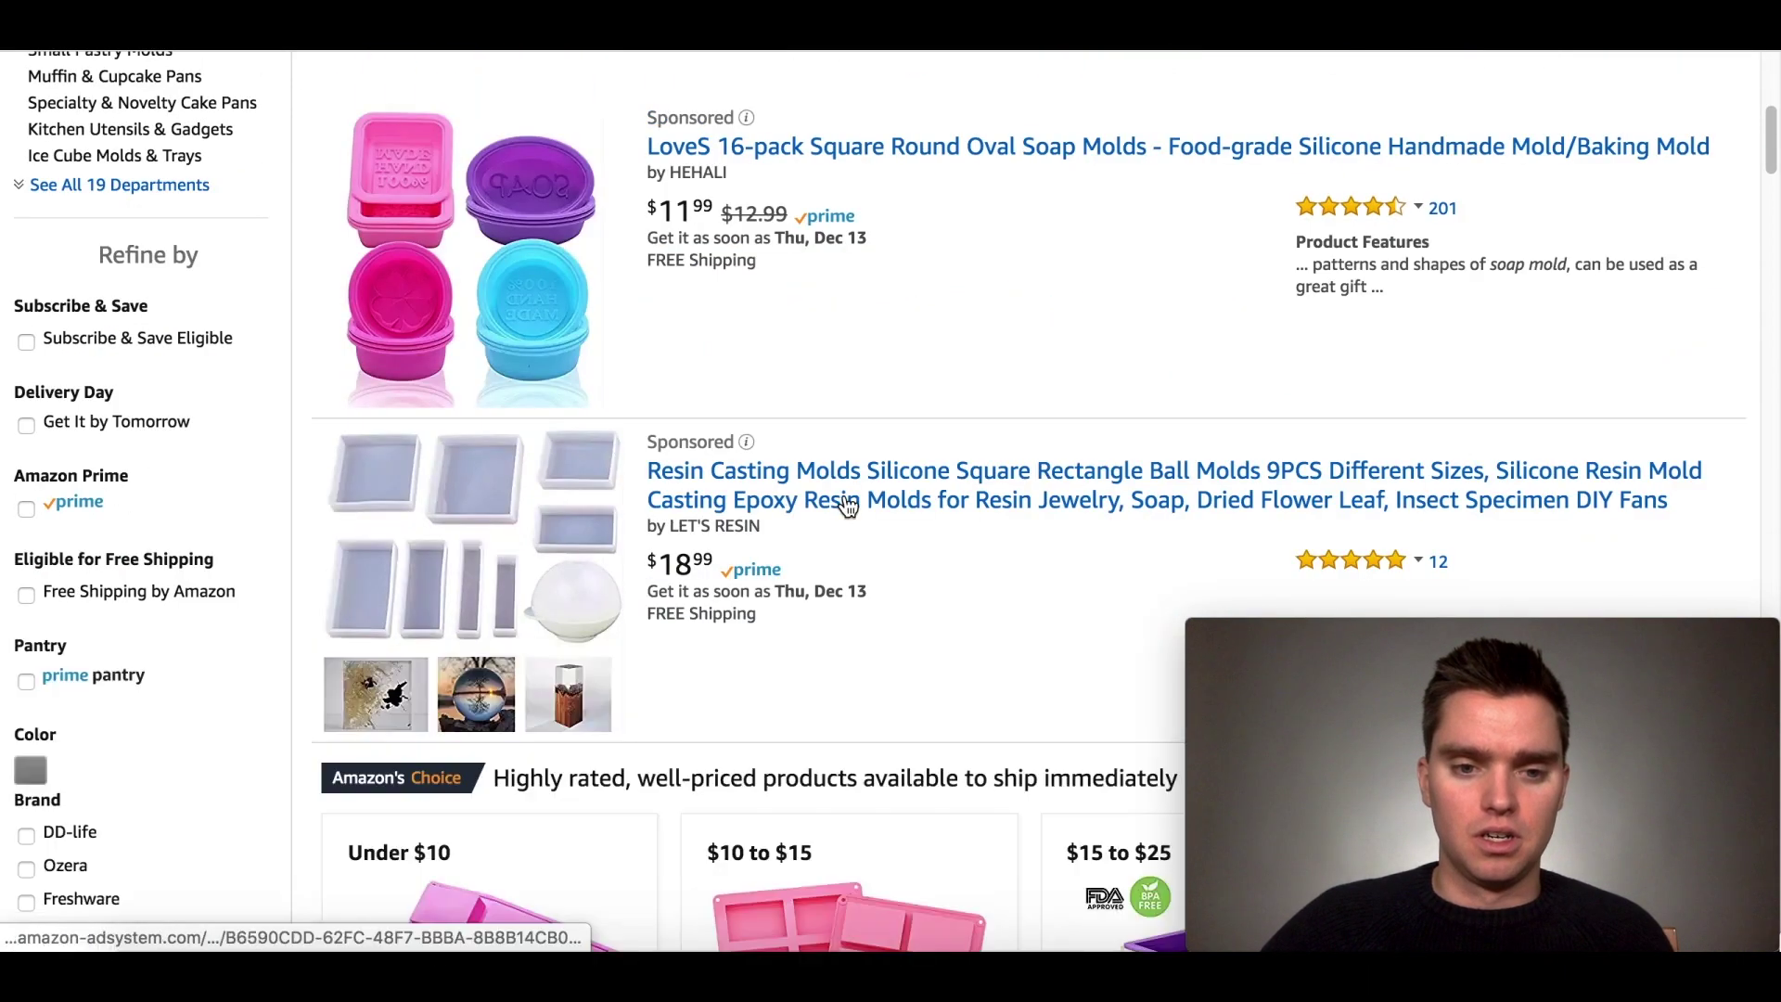
pyautogui.scroll(-14, 844, 503)
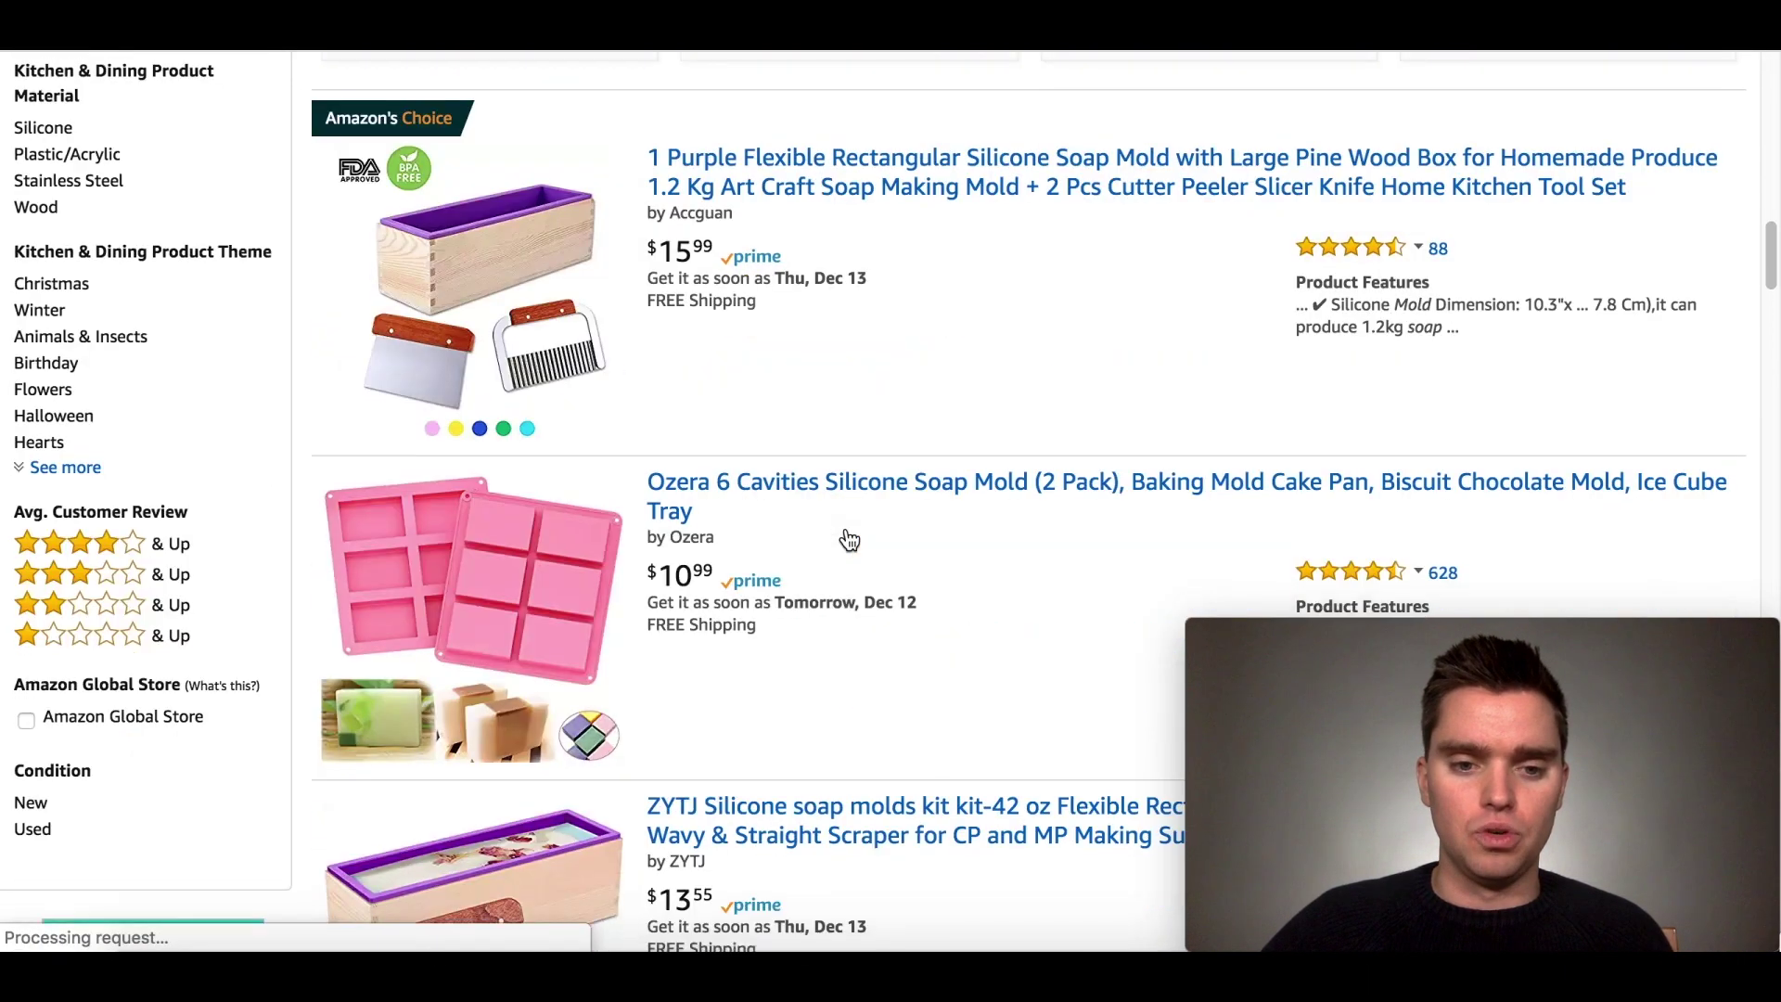
pyautogui.scroll(-2, 569, 509)
pyautogui.scroll(3, 649, 513)
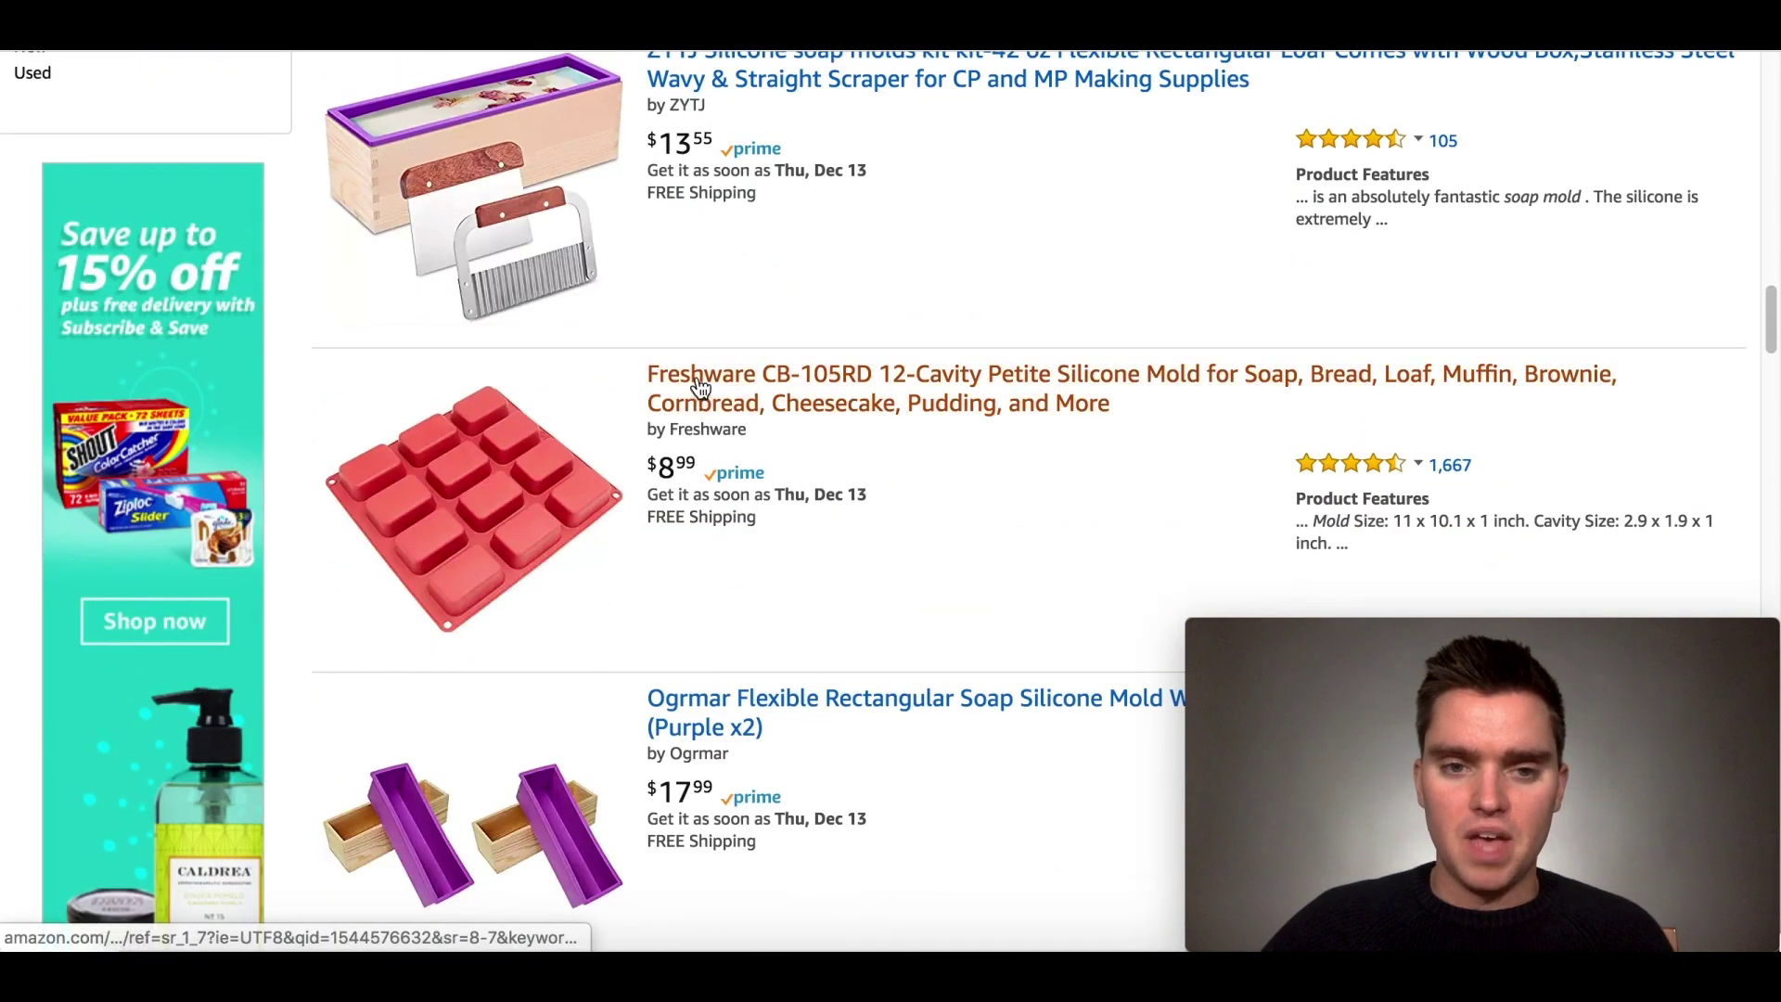
pyautogui.scroll(6, 822, 430)
pyautogui.scroll(4, 818, 443)
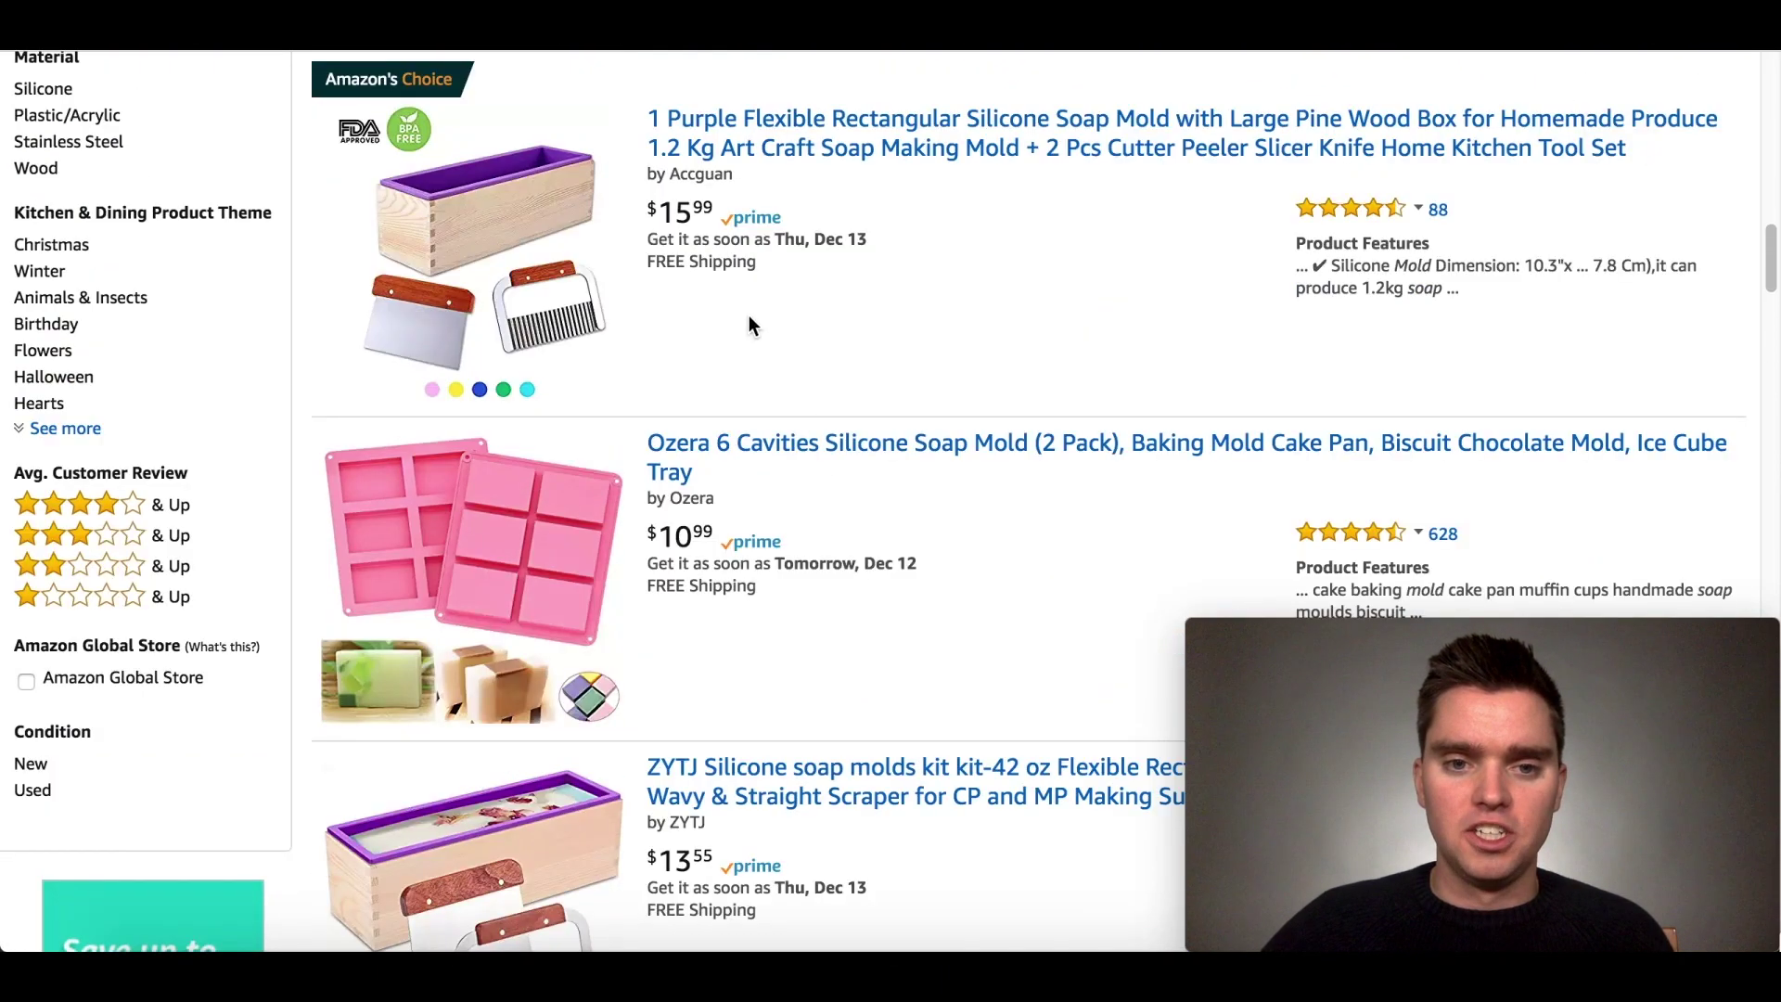
pyautogui.scroll(13, 896, 380)
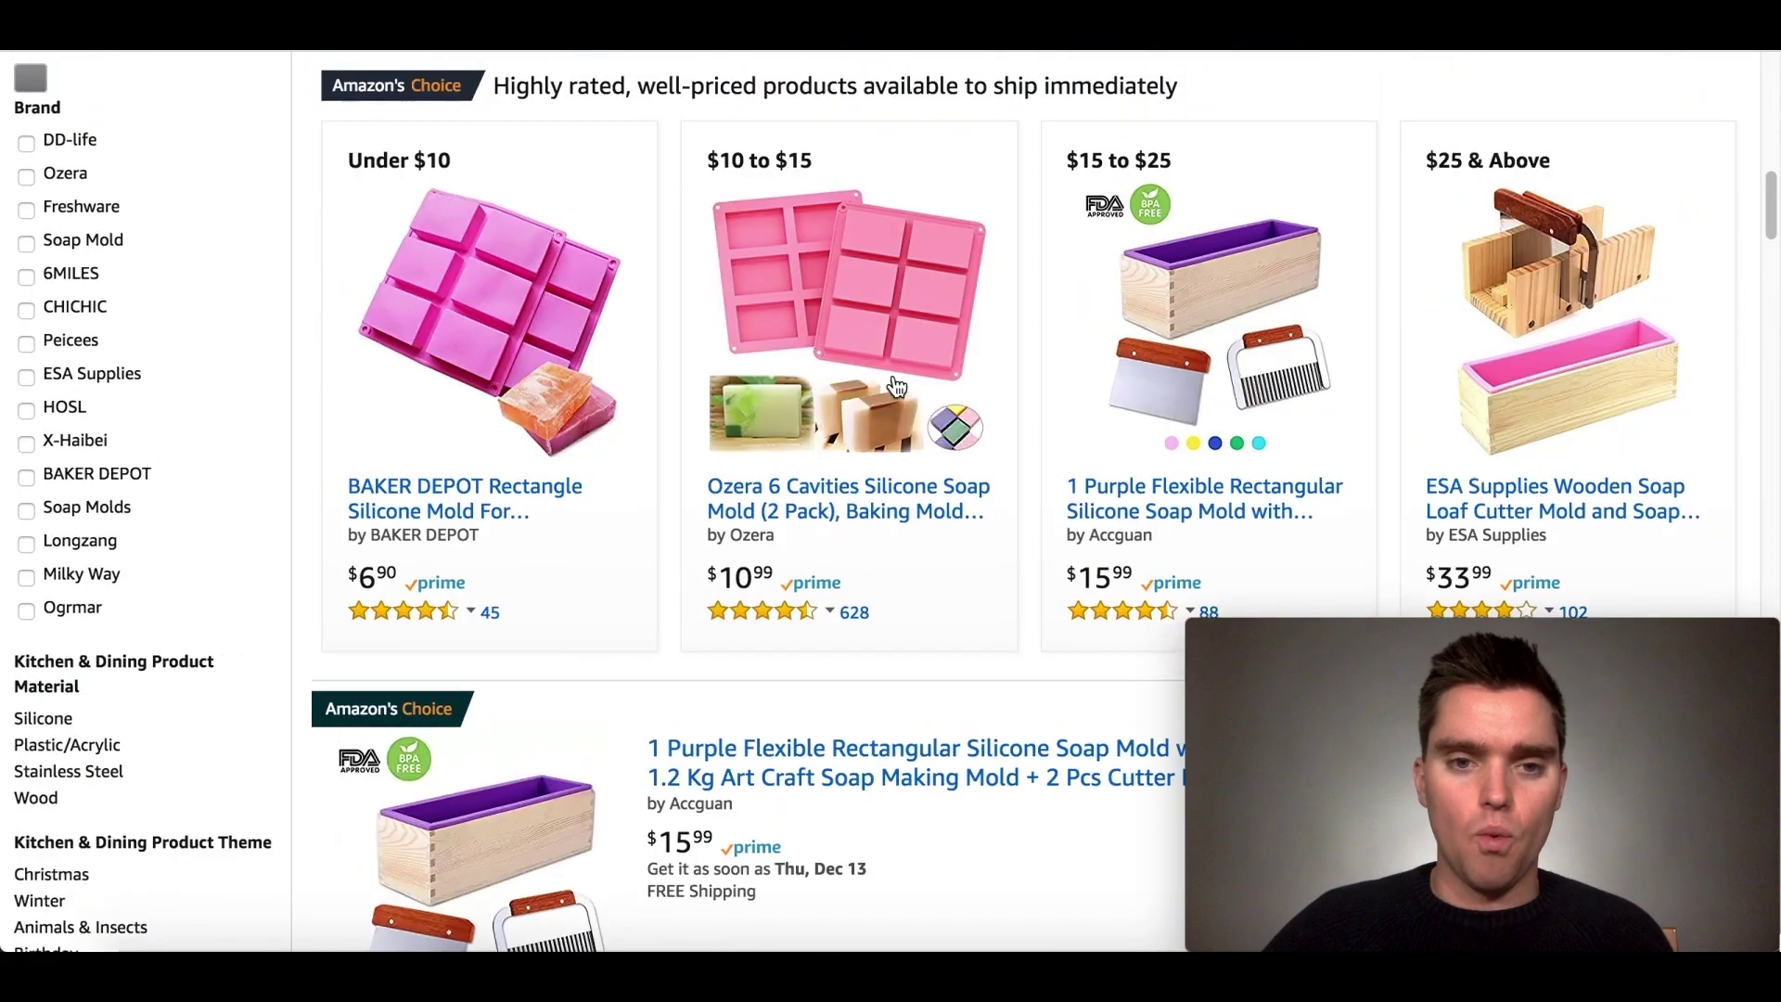
pyautogui.scroll(3, 893, 388)
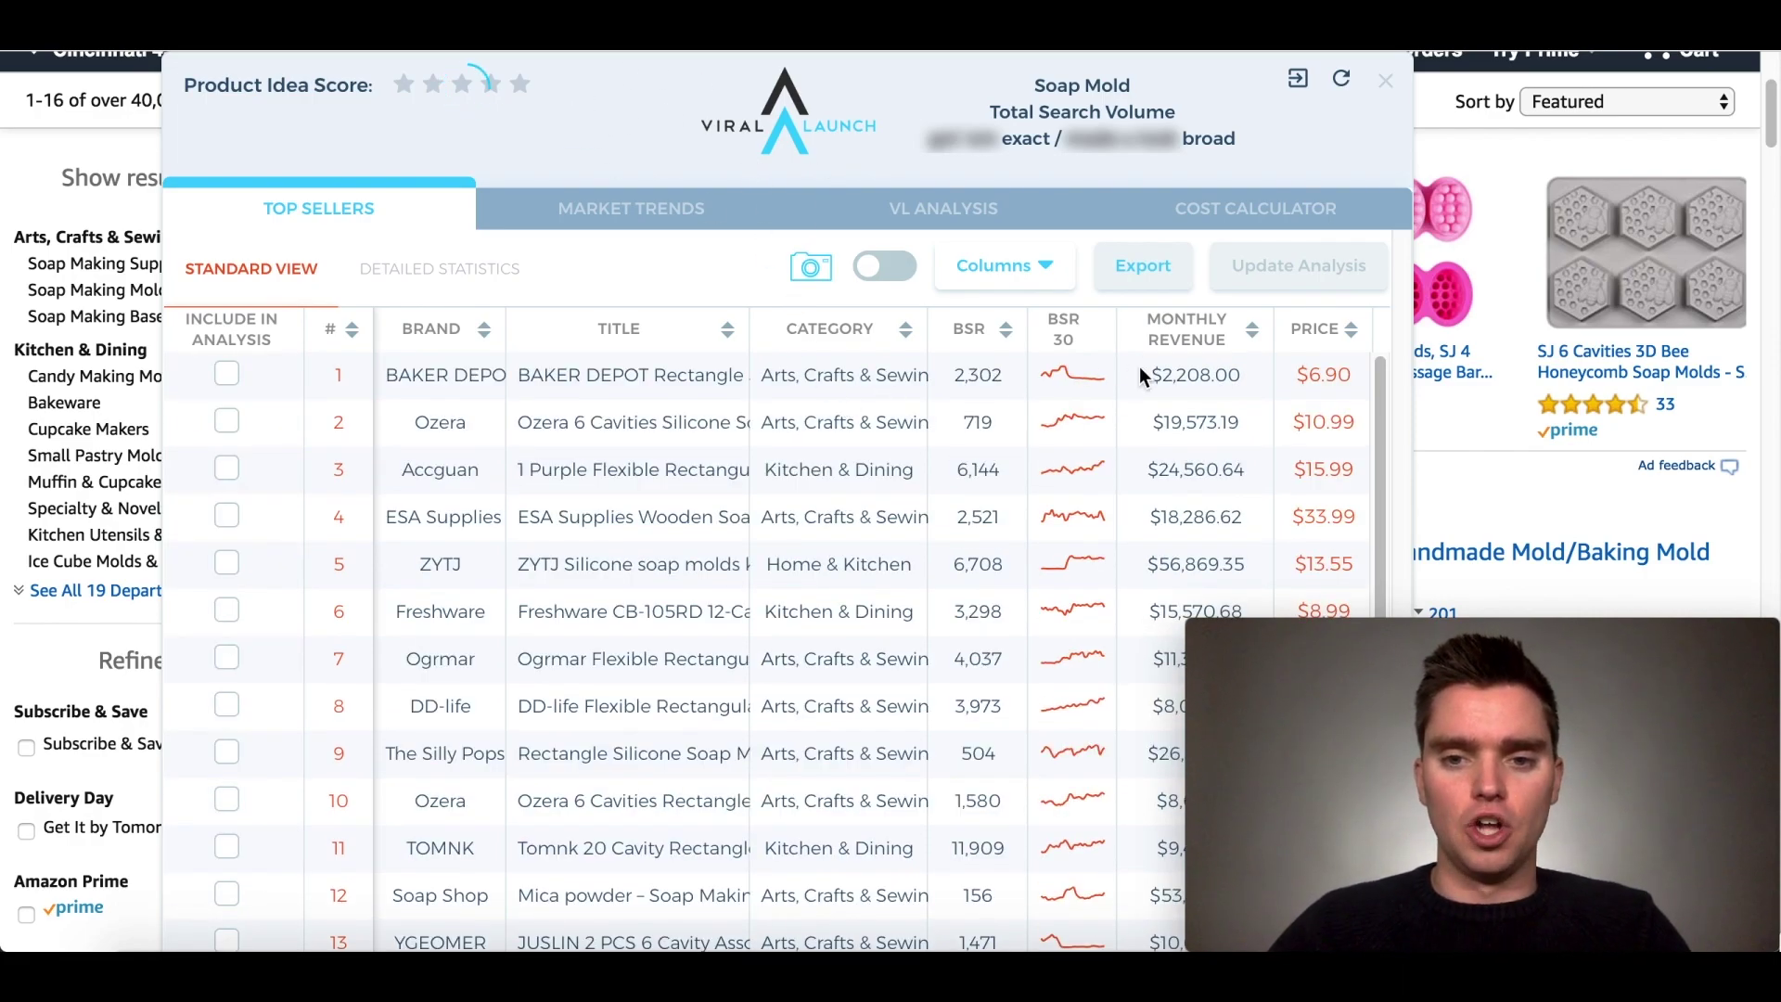
# Step: Sort the Viral Launch top sellers by highest monthly revenue and examine their price, unit margin, monthly sales and review columns
pyautogui.click(1253, 336)
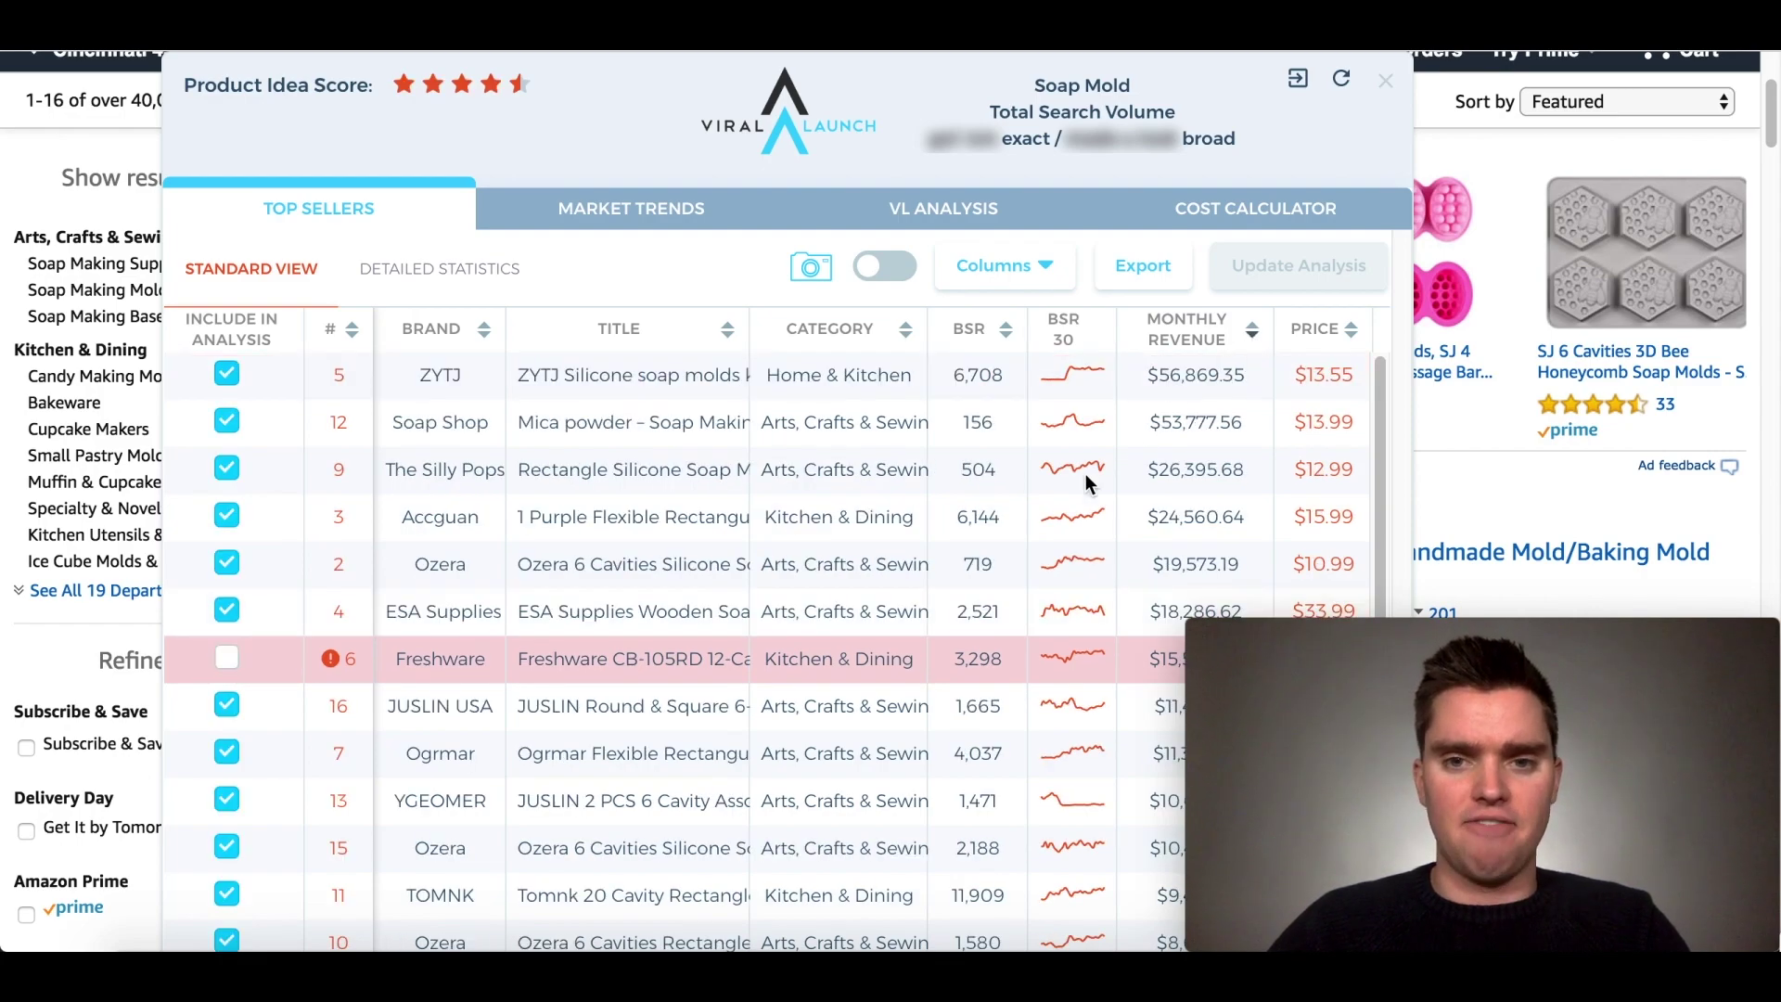
pyautogui.hscroll(3, 1018, 520)
pyautogui.hscroll(2, 1014, 611)
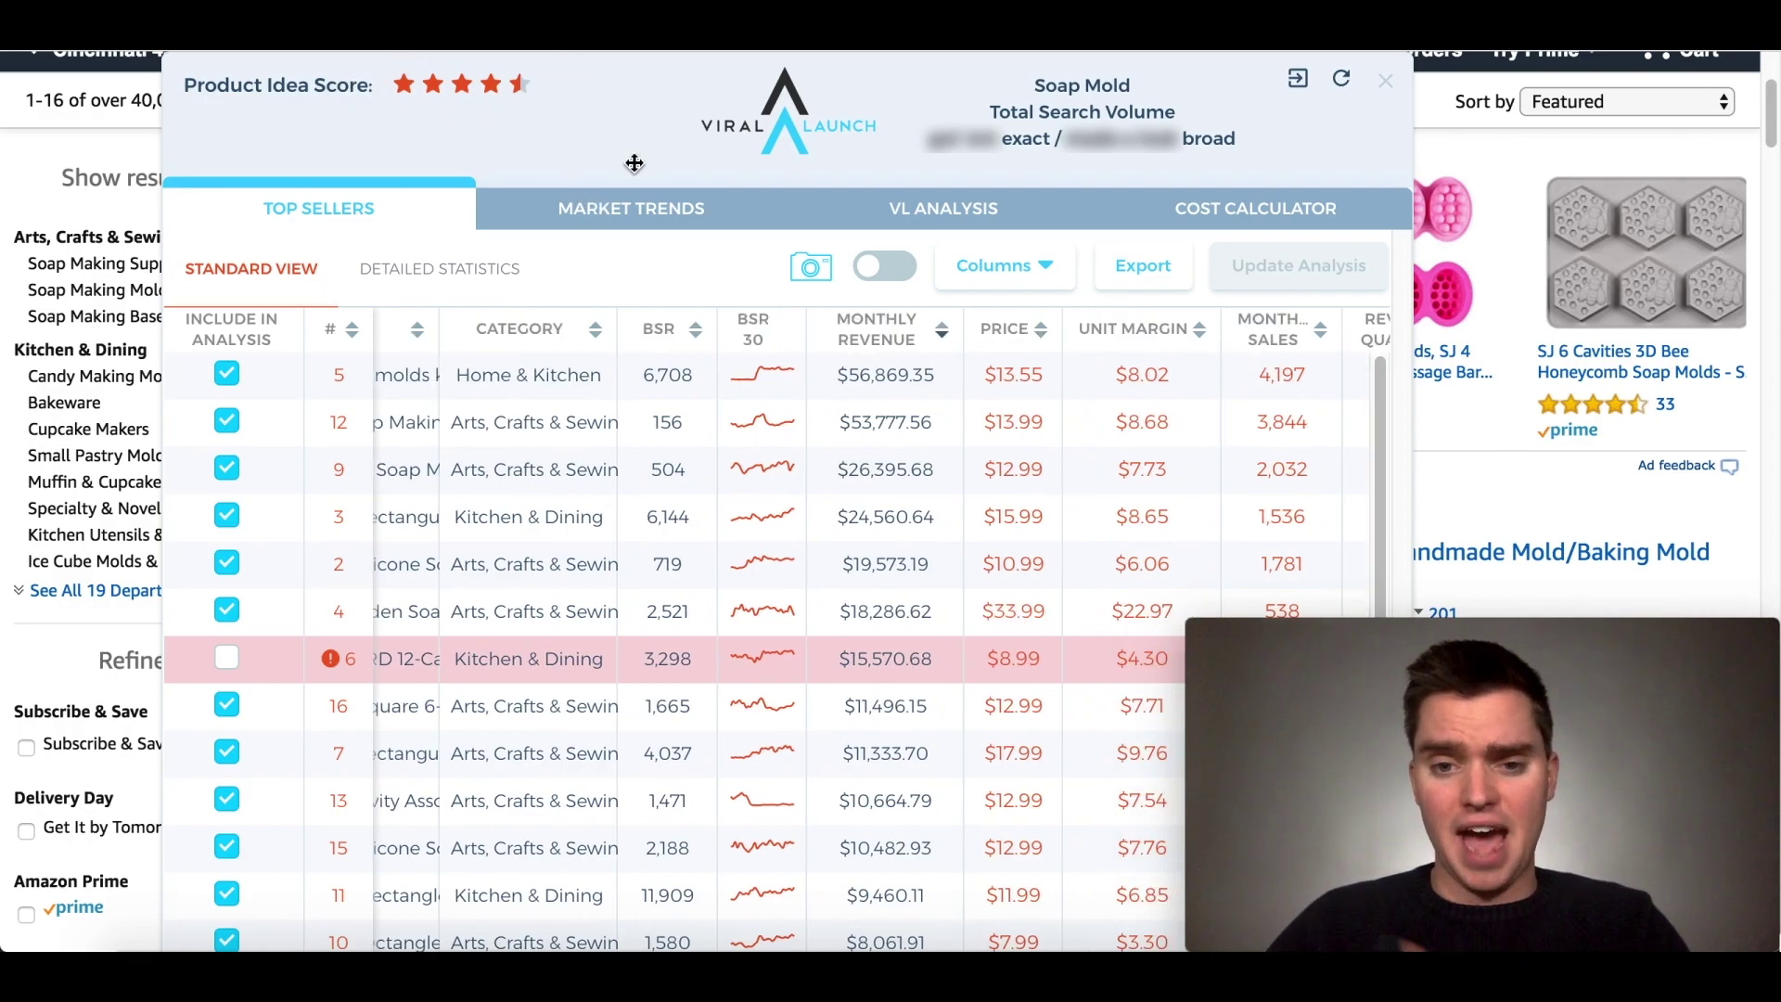
pyautogui.hscroll(1, 932, 563)
pyautogui.hscroll(3, 932, 561)
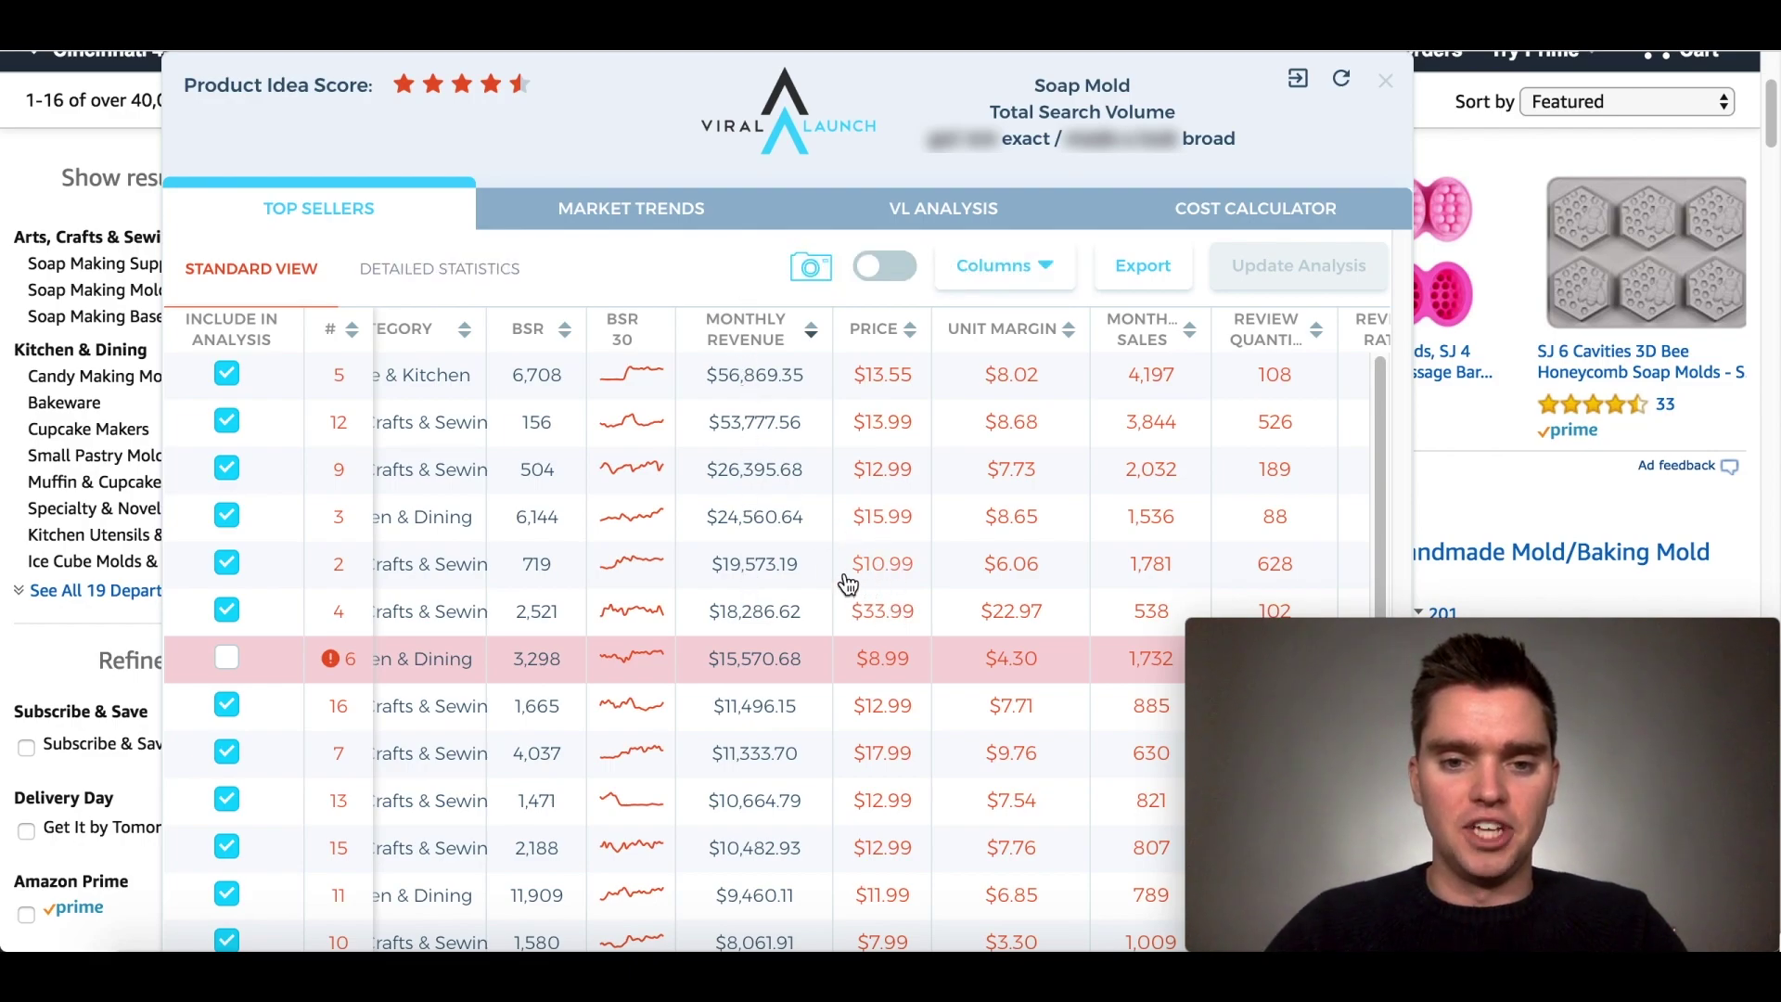
pyautogui.hscroll(2, 1074, 573)
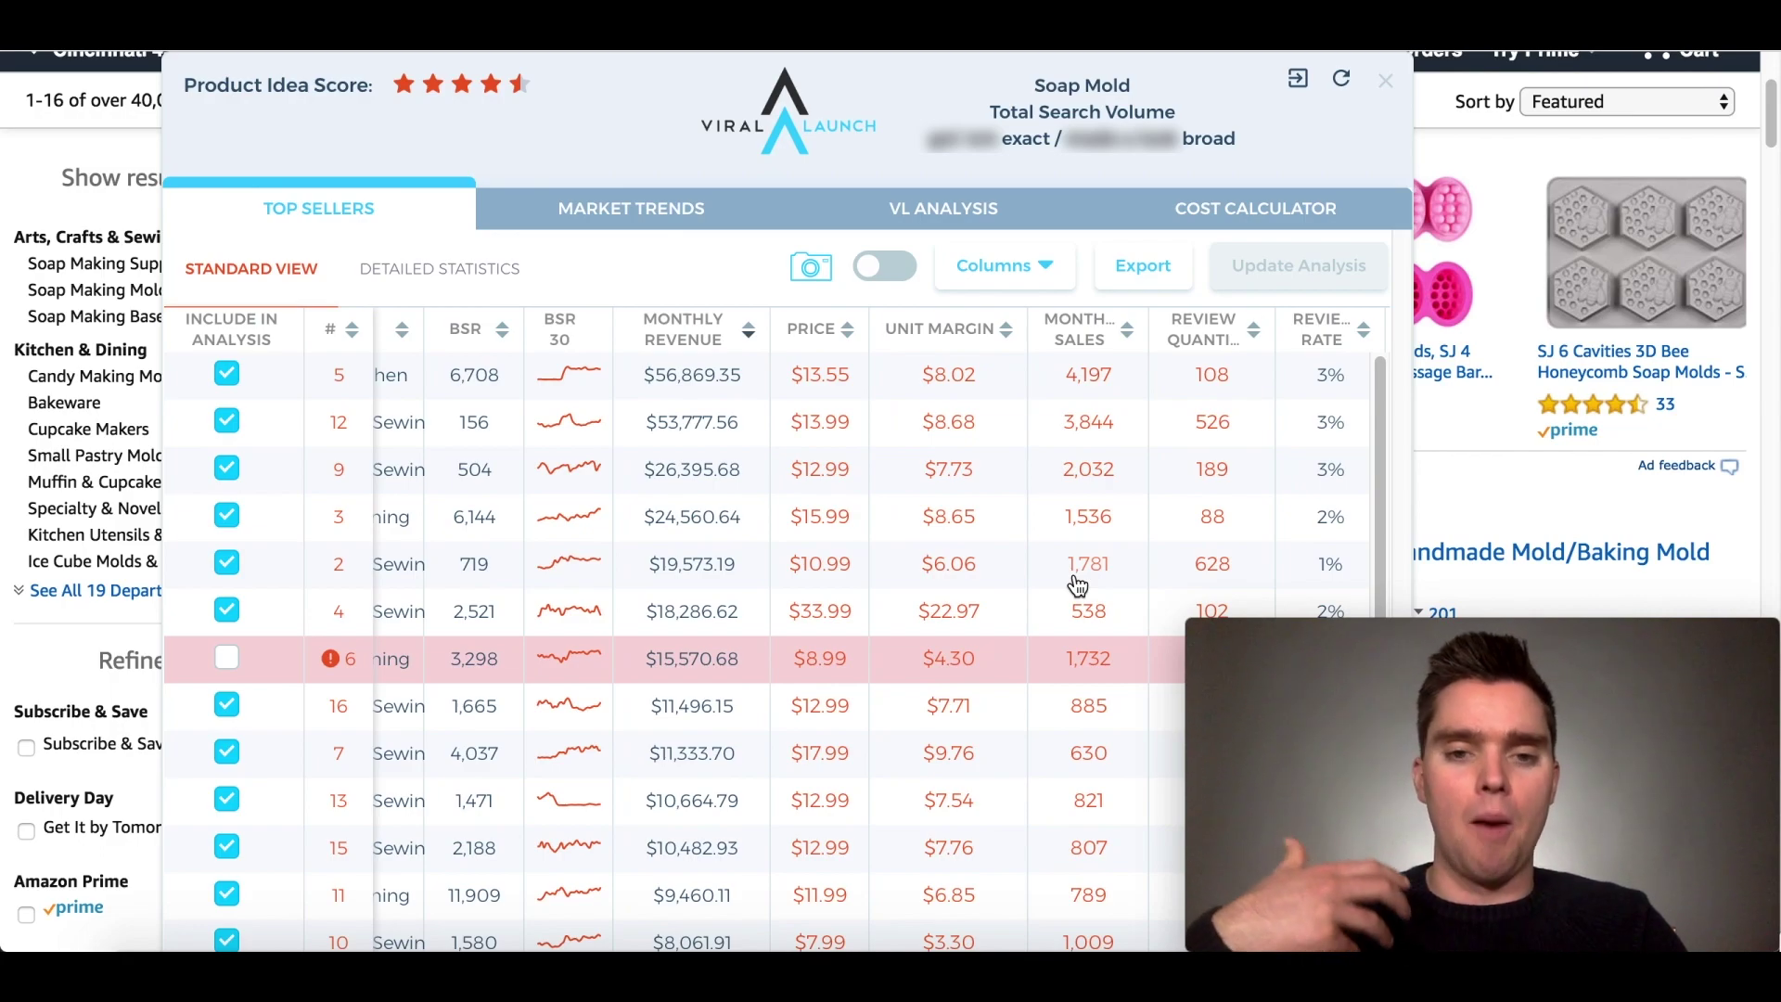
pyautogui.hscroll(3, 1080, 580)
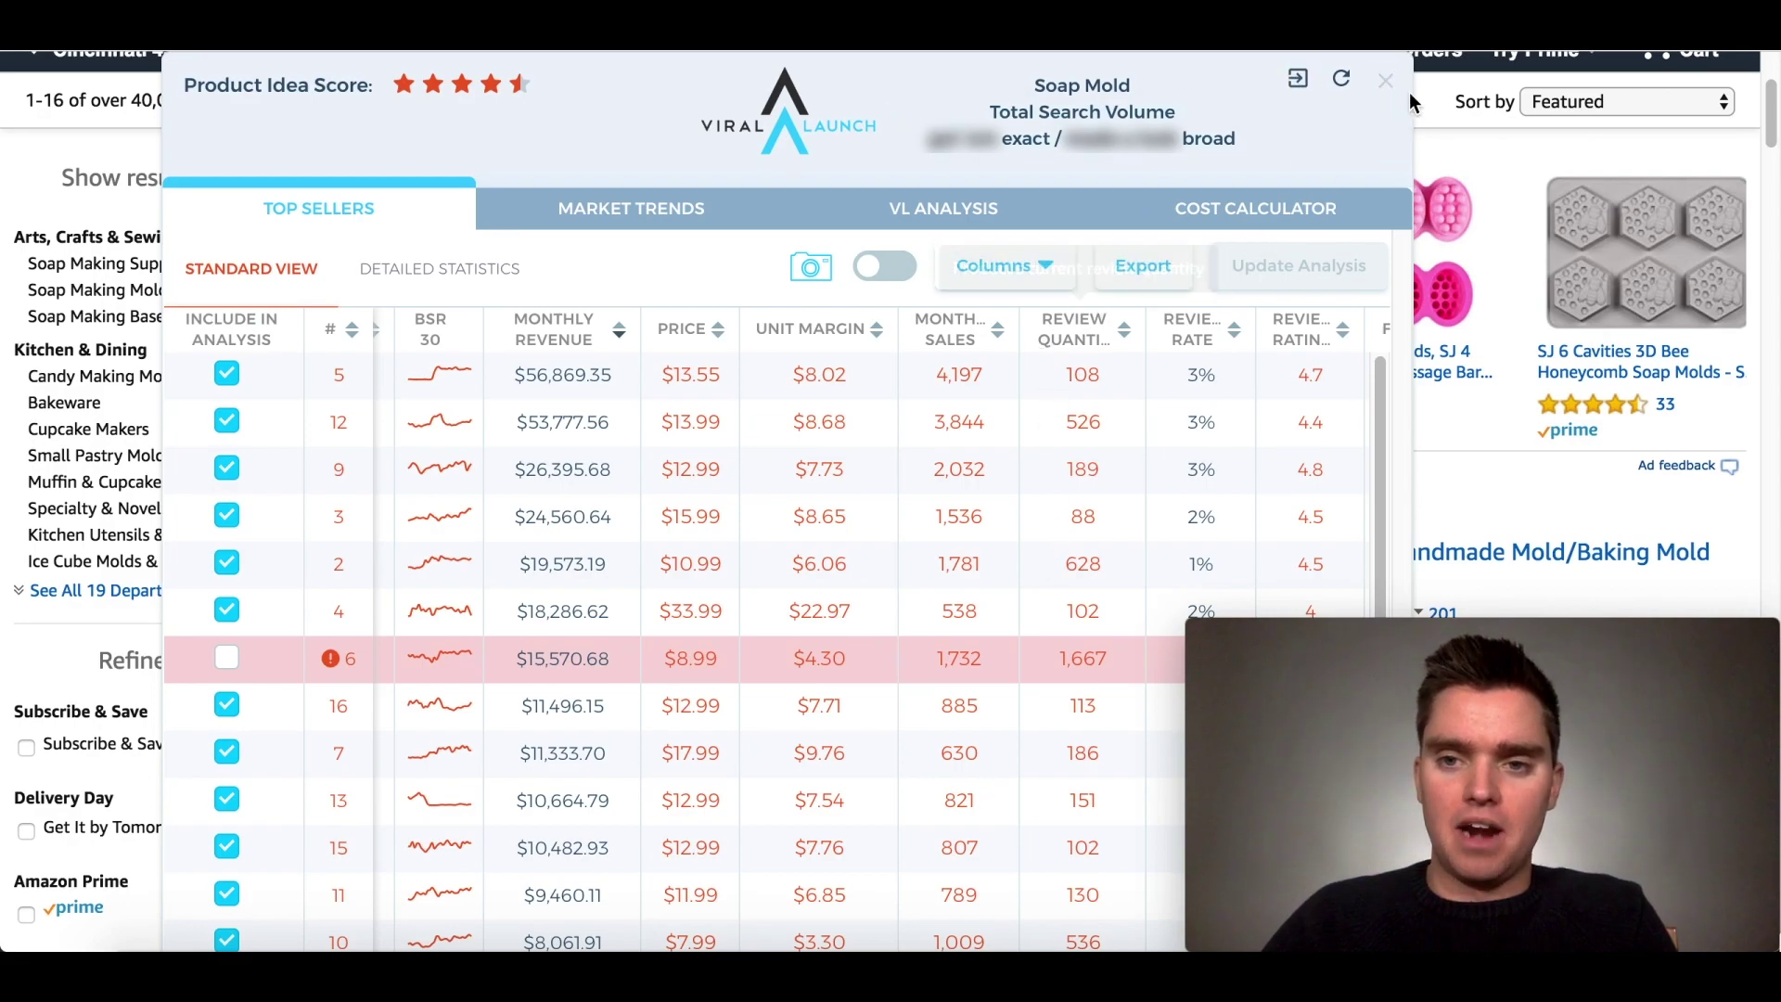
pyautogui.click(1384, 82)
# Step: Compare the soap mold listings across the Amazon results page for design variations, bundled accessories, prices and ratings
pyautogui.scroll(-10, 1034, 549)
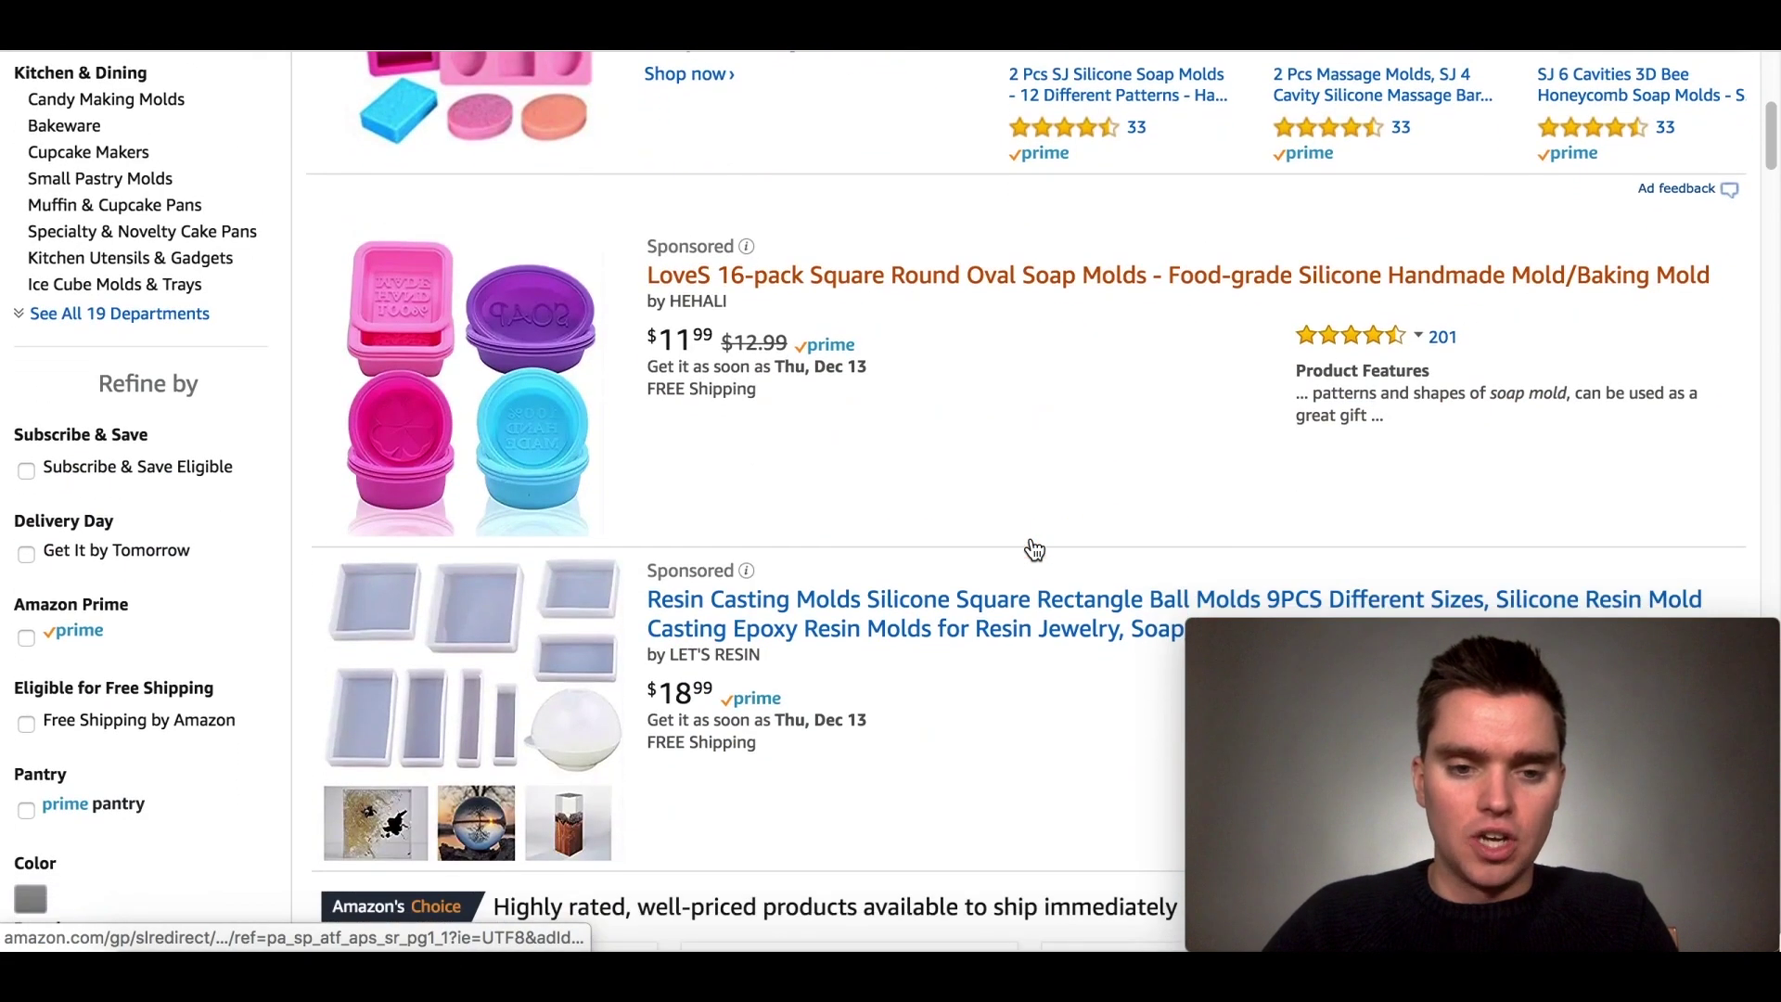
pyautogui.scroll(-12, 941, 820)
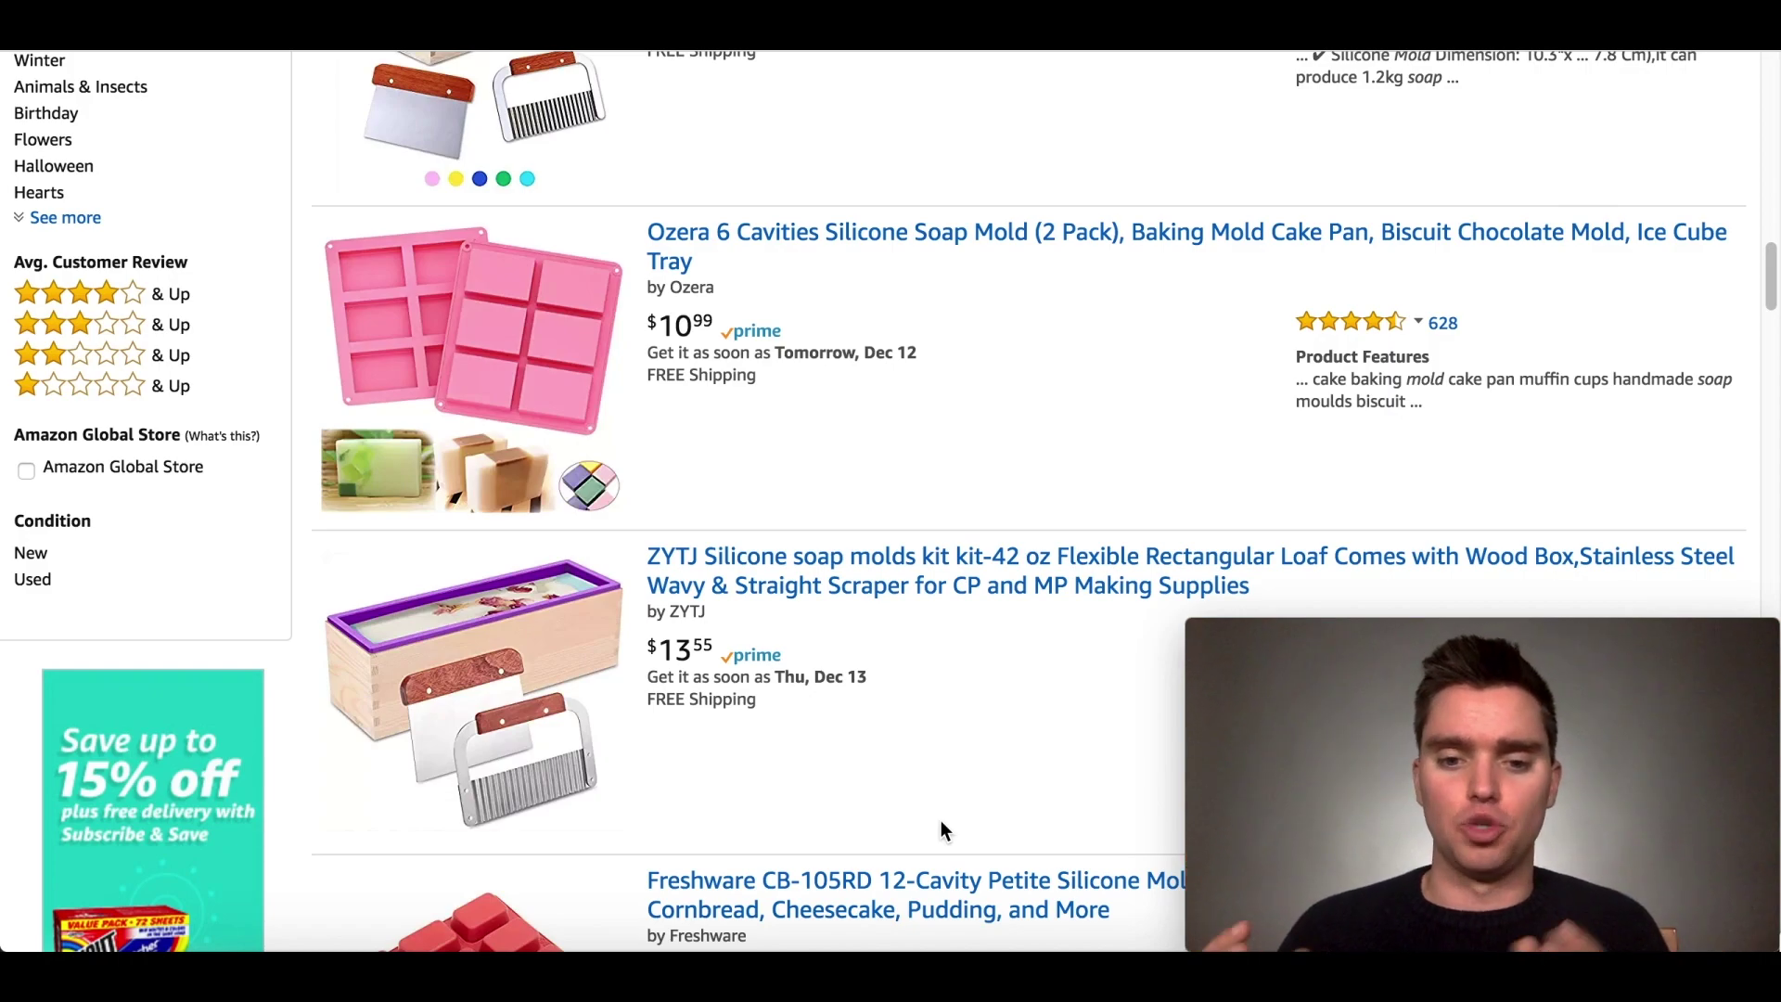
pyautogui.scroll(-2, 940, 822)
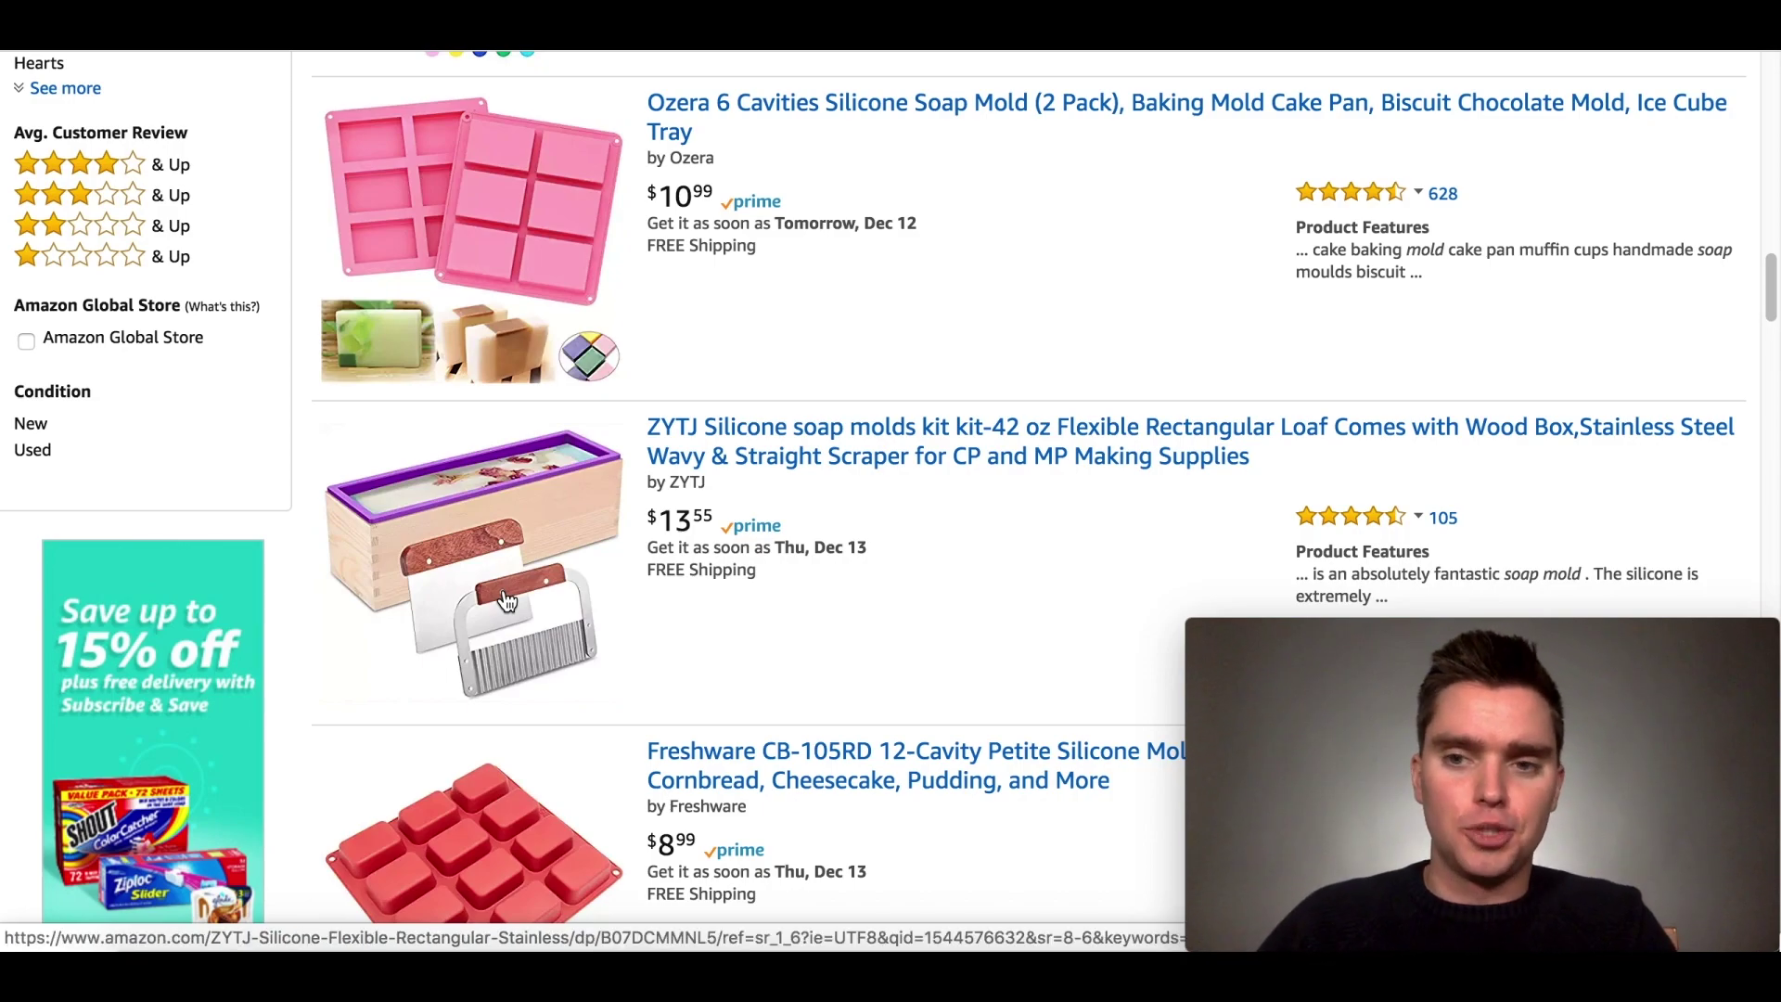
pyautogui.scroll(-5, 507, 601)
pyautogui.scroll(7, 830, 718)
pyautogui.scroll(18, 829, 709)
pyautogui.scroll(6, 888, 500)
pyautogui.scroll(-3, 922, 712)
pyautogui.scroll(1, 924, 710)
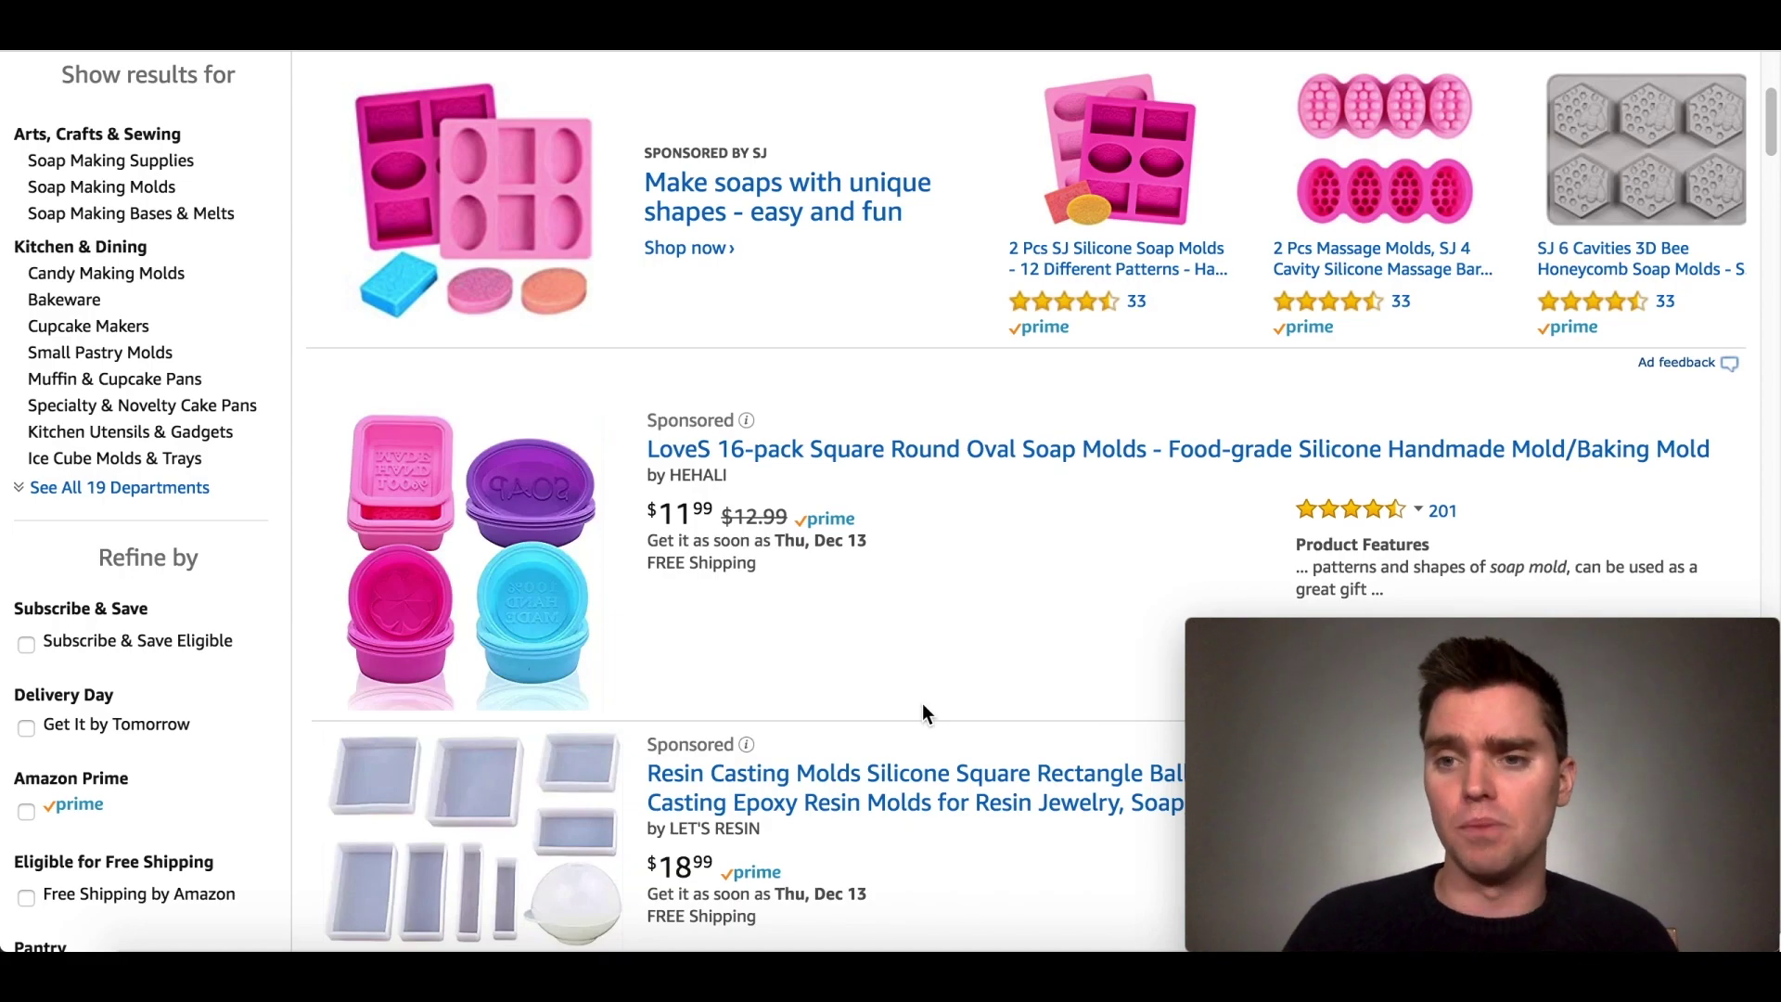
pyautogui.scroll(-14, 923, 712)
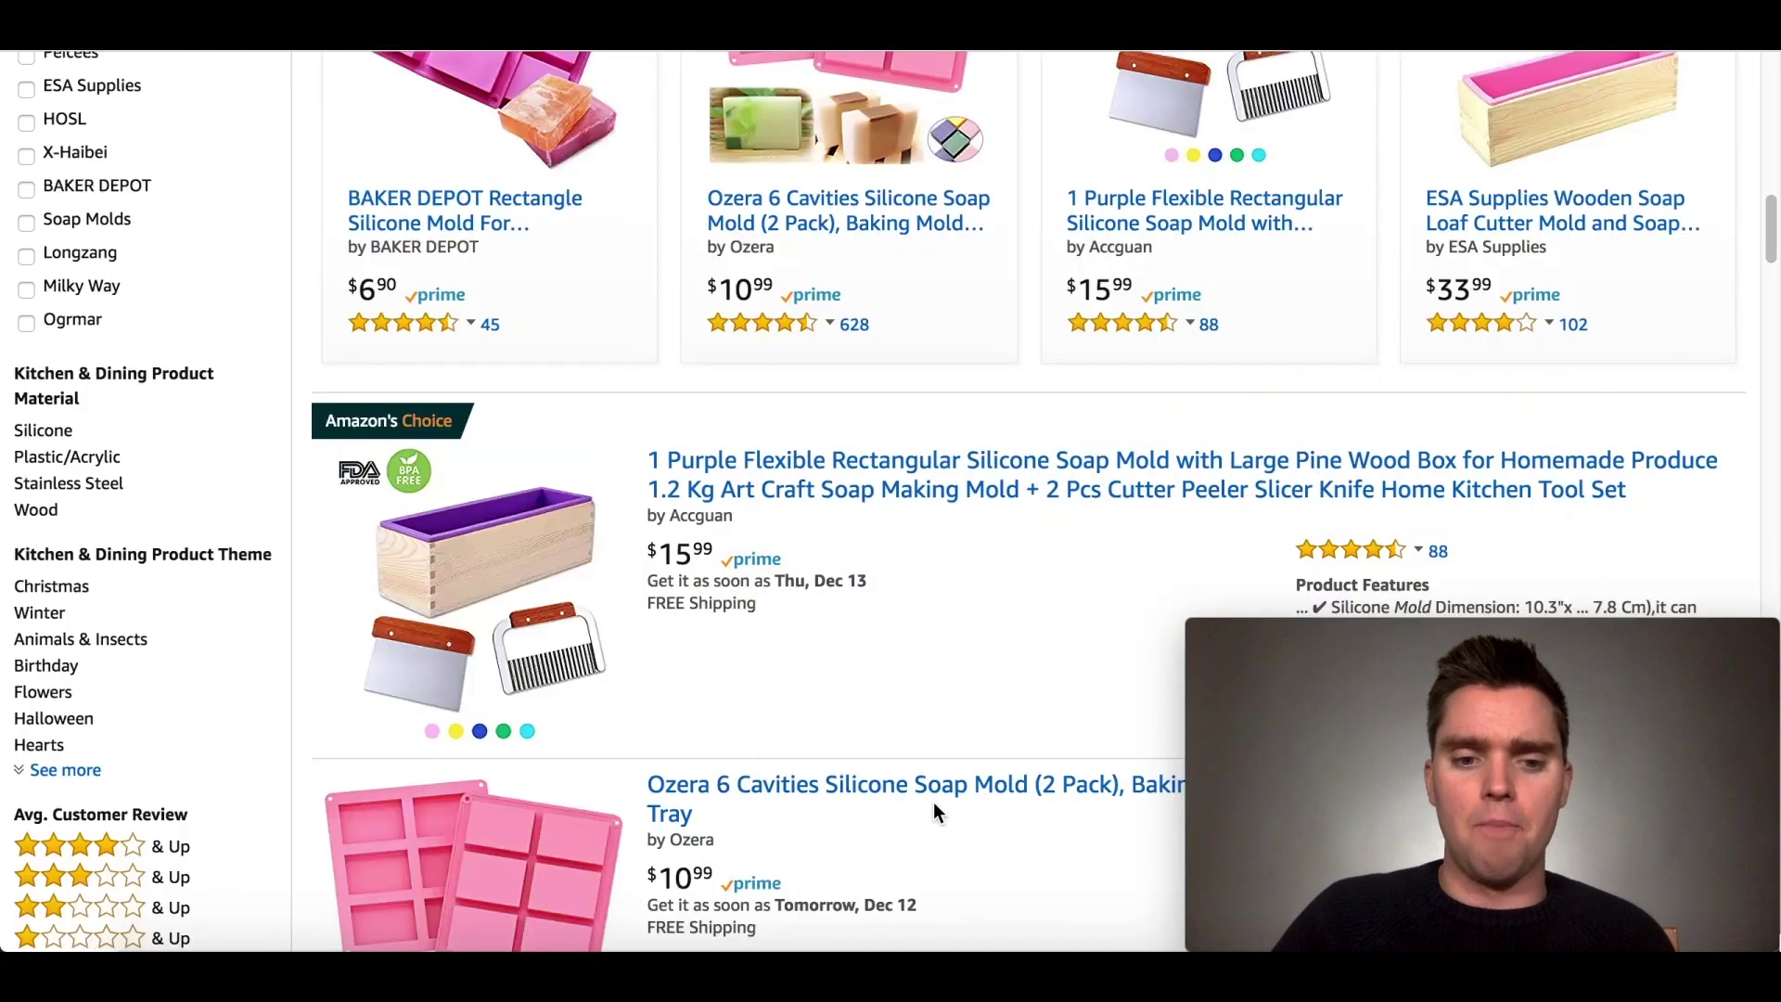
pyautogui.scroll(-5, 933, 811)
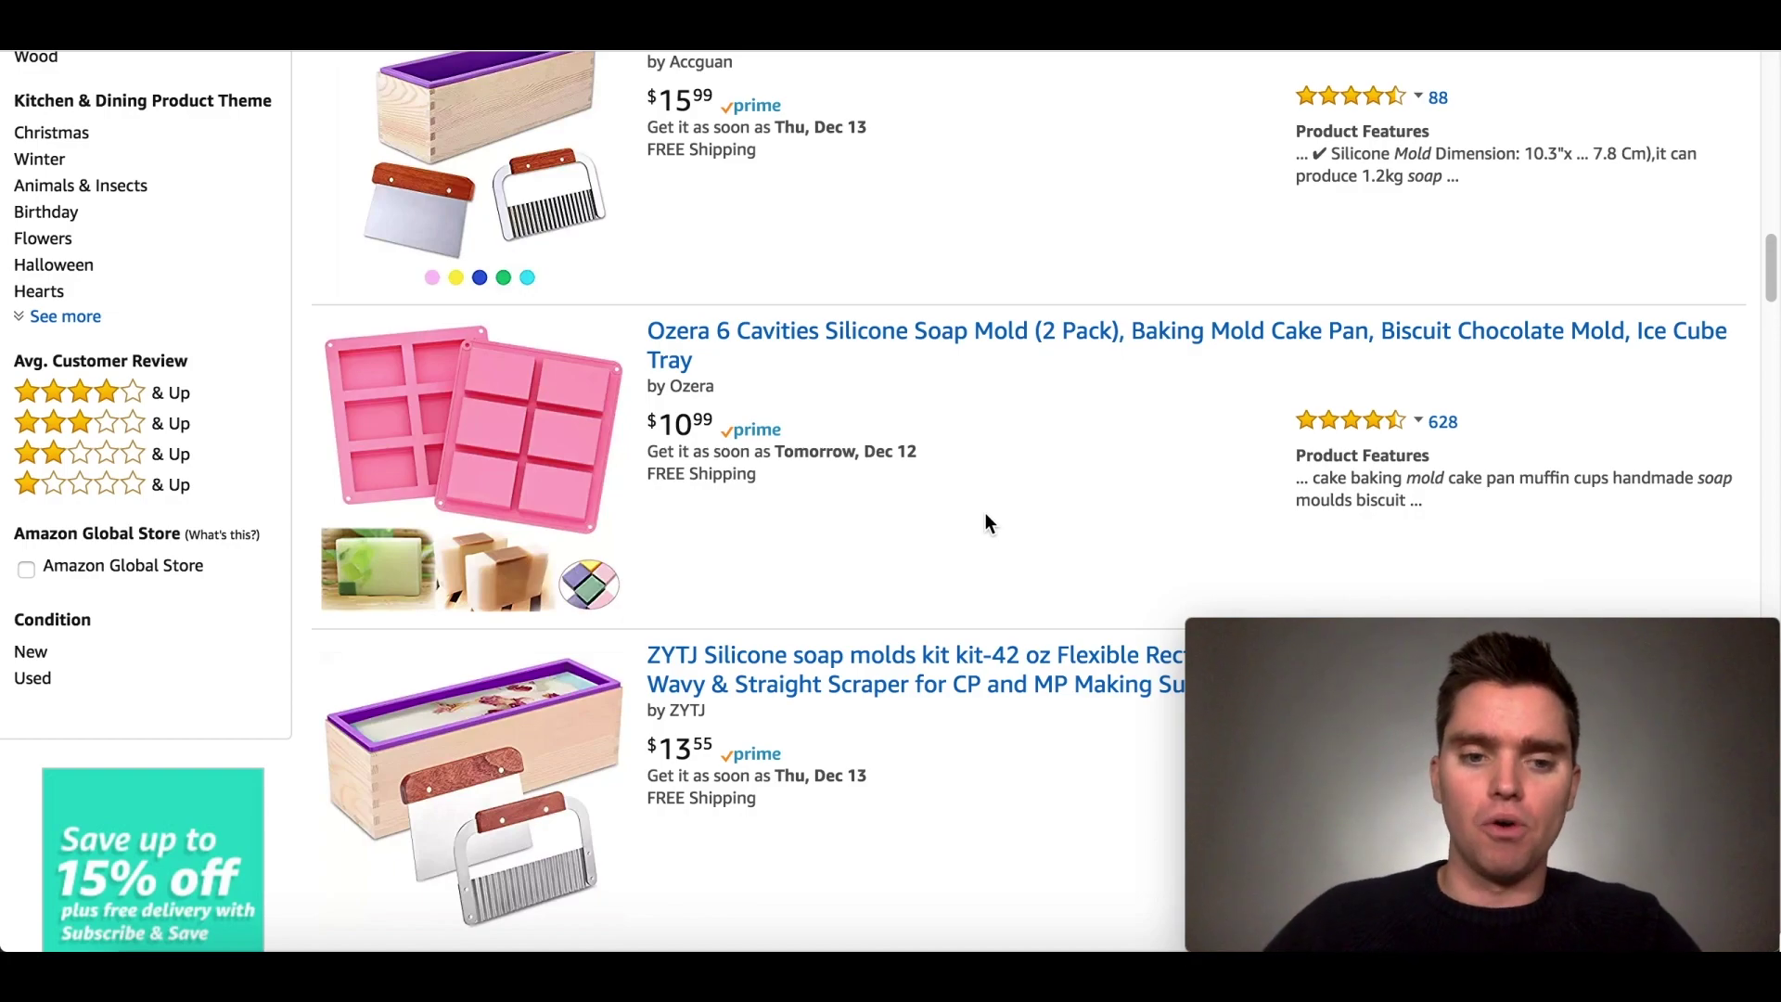
pyautogui.scroll(-18, 985, 512)
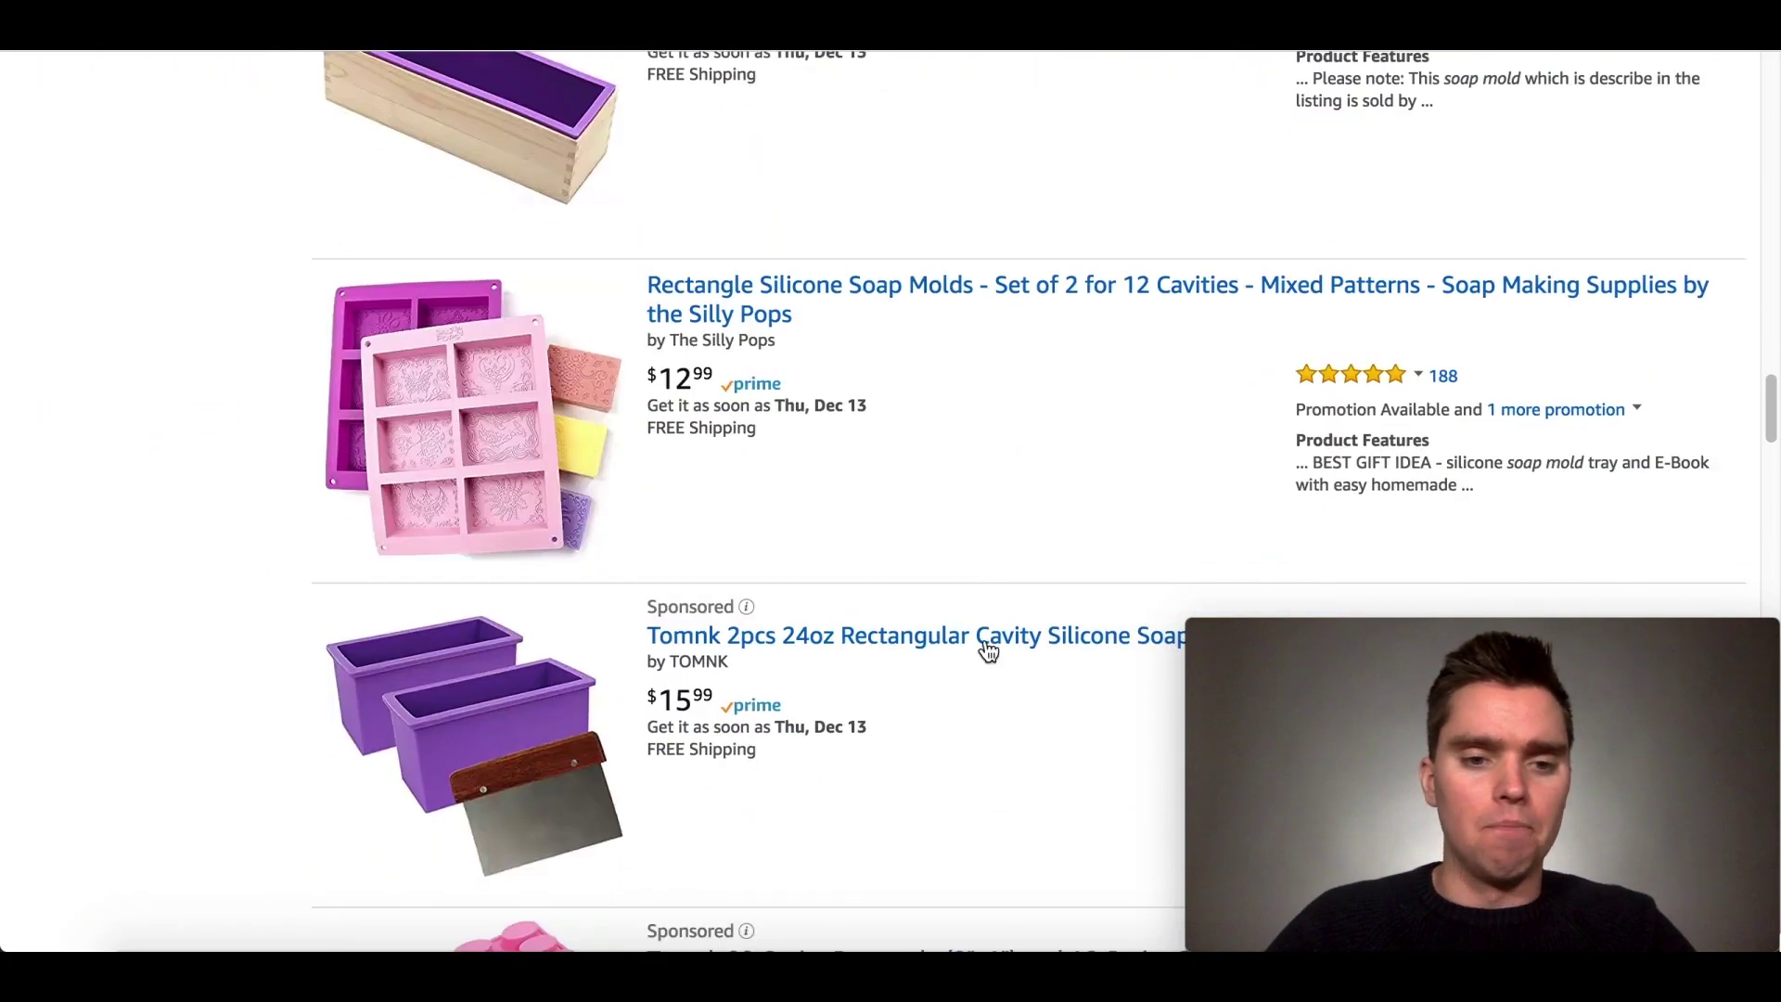
pyautogui.scroll(-9, 972, 405)
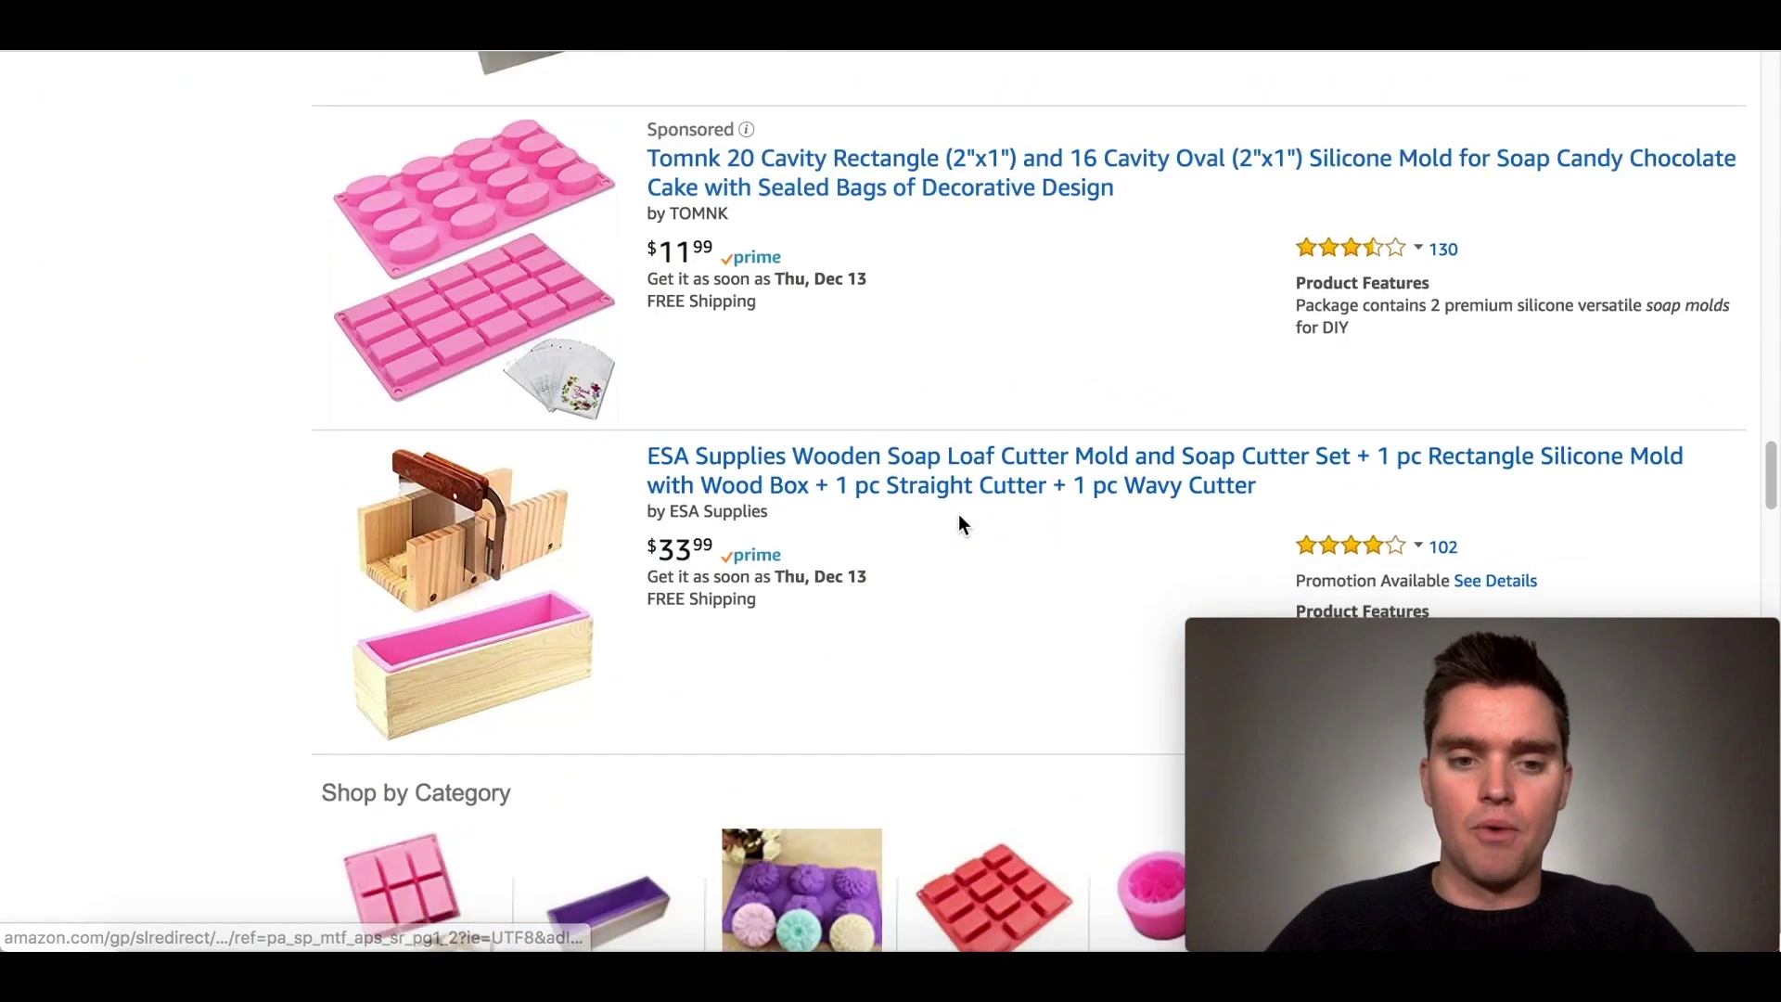
pyautogui.scroll(-3, 959, 523)
pyautogui.scroll(-5, 959, 523)
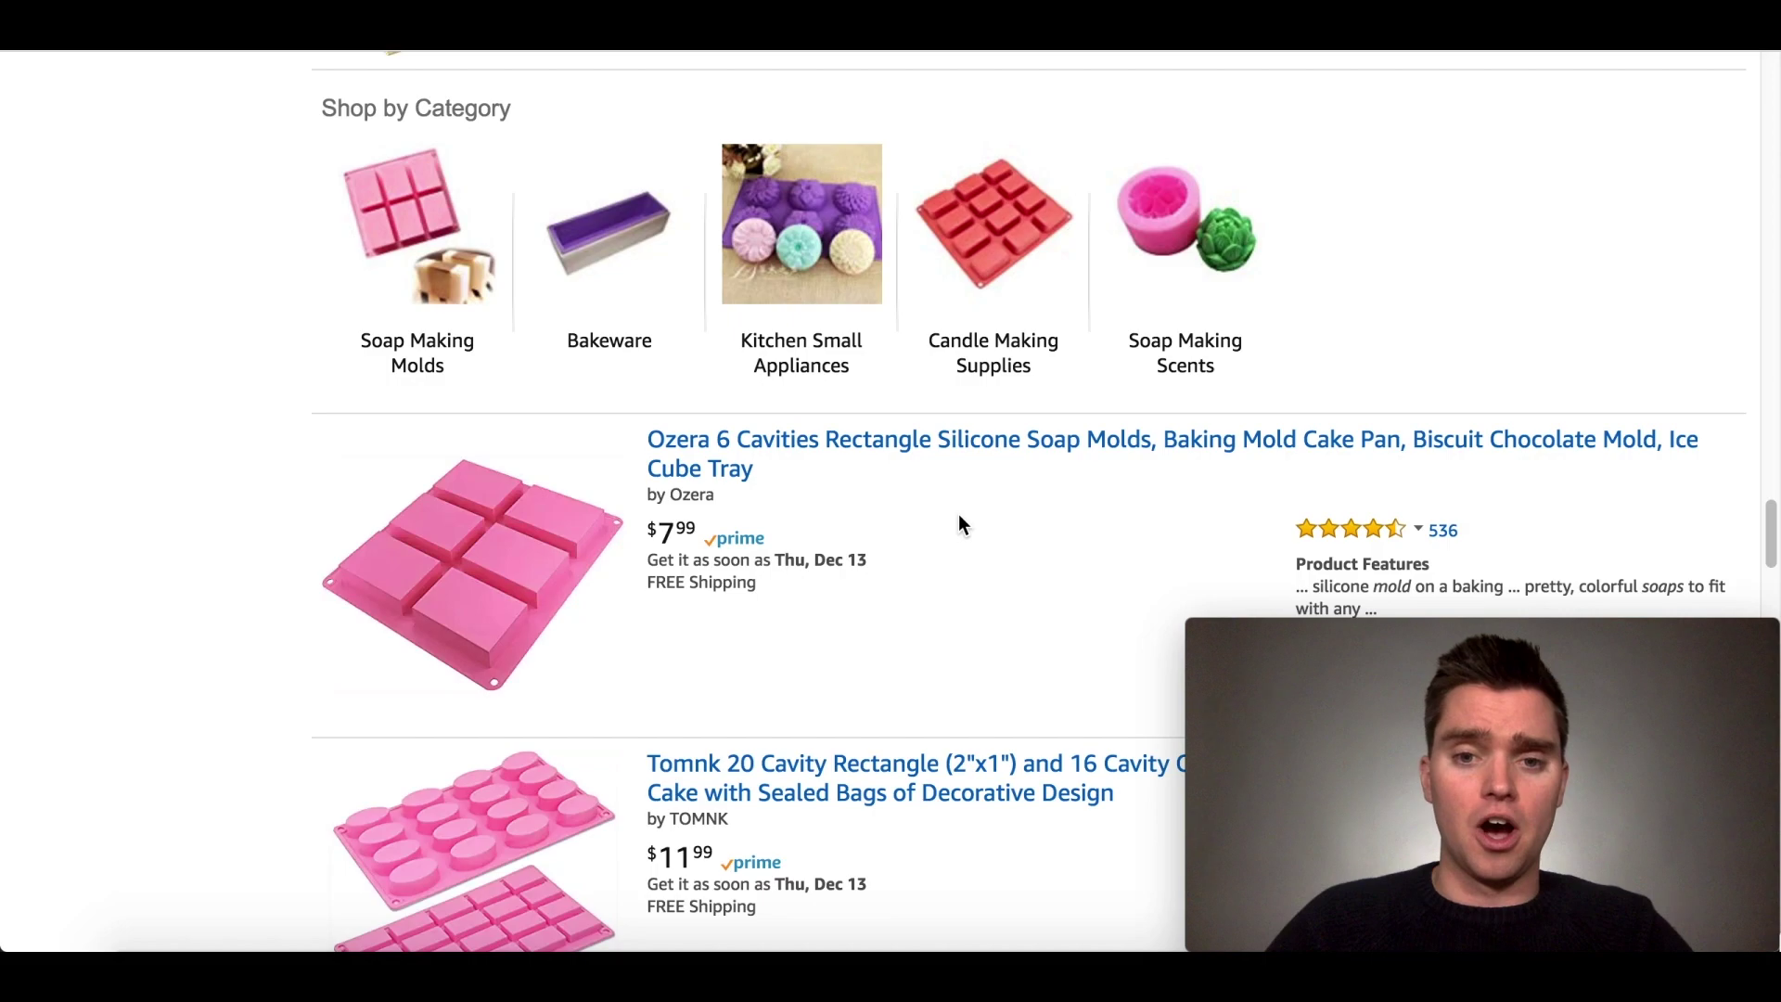
pyautogui.scroll(-3, 958, 525)
pyautogui.scroll(5, 965, 506)
pyautogui.scroll(7, 941, 703)
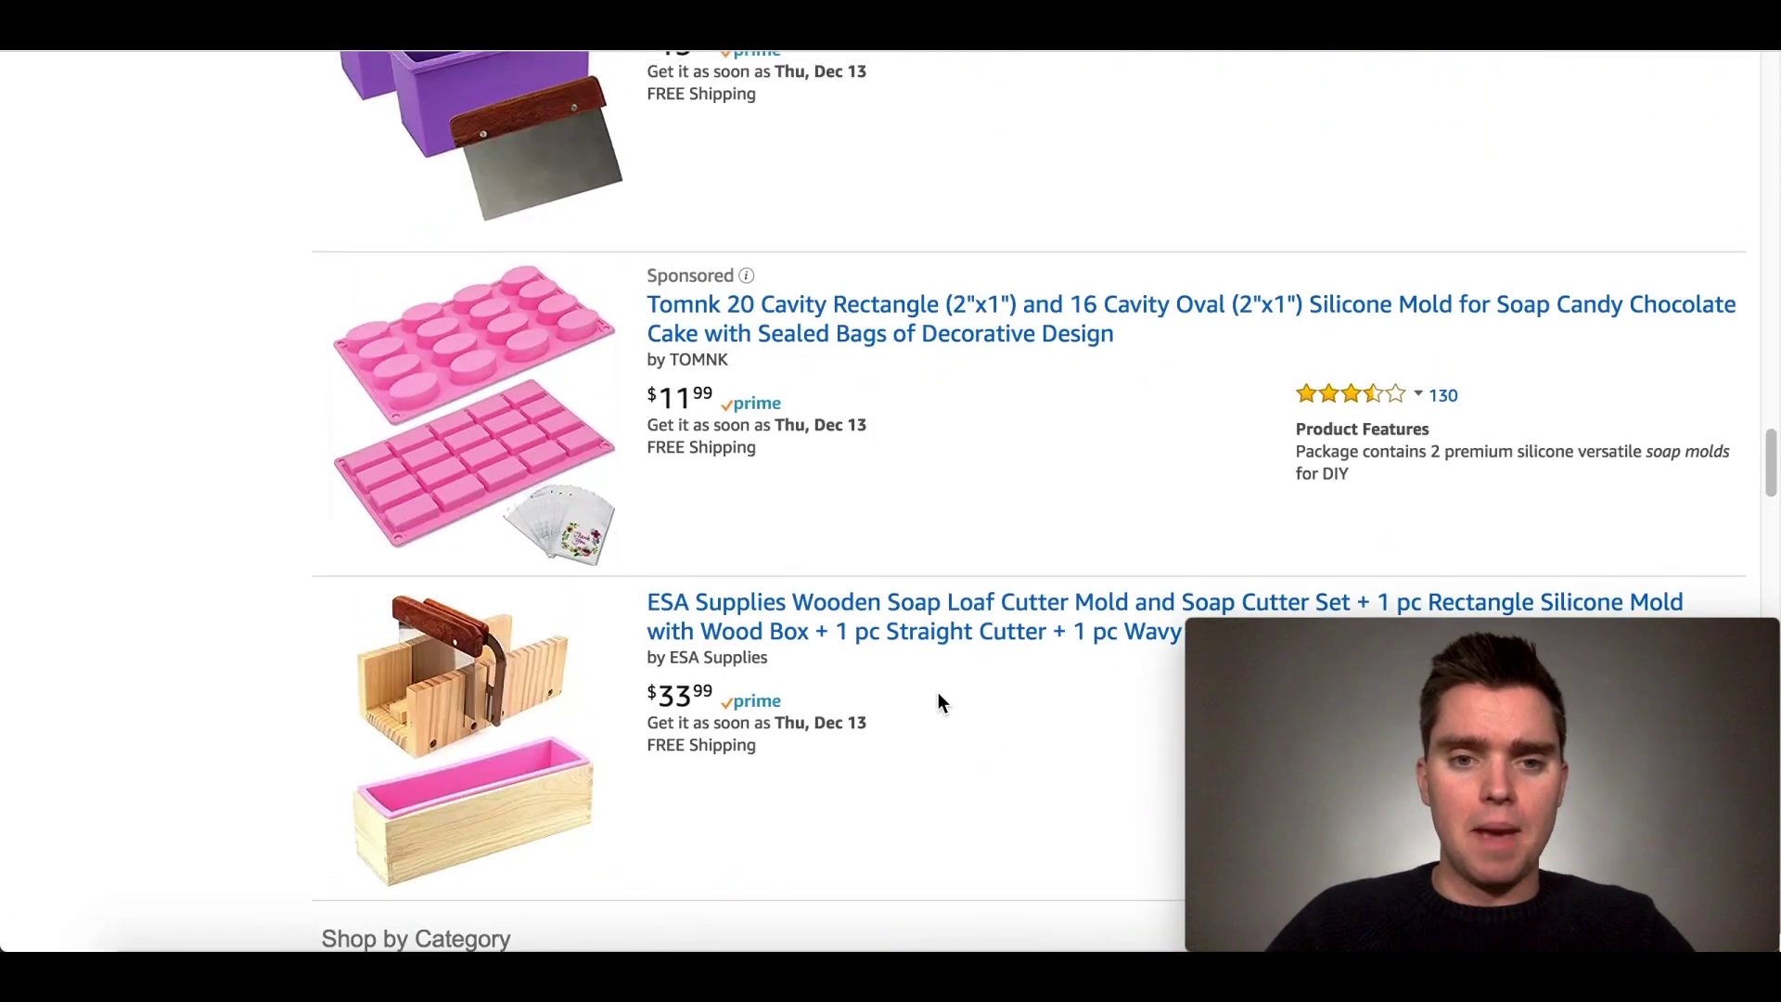
pyautogui.scroll(15, 938, 692)
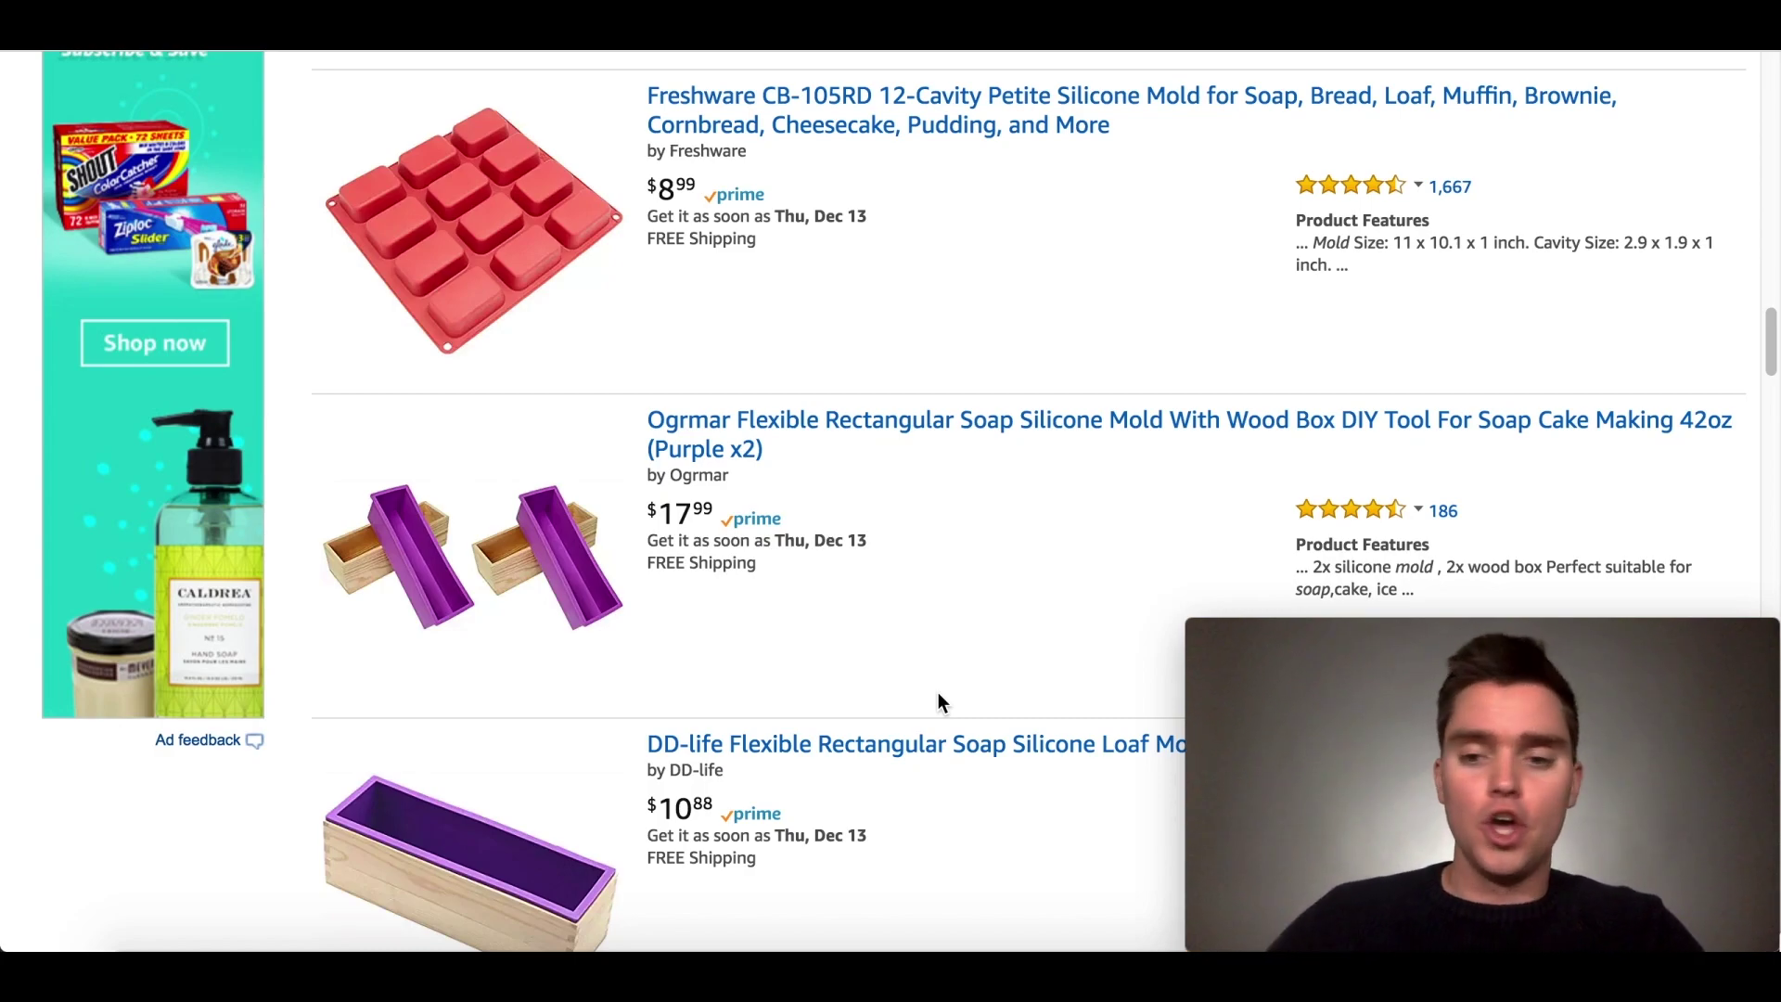
# Step: Re-examine the top soap mold listings on Amazon, from the Freshware and Ogrmar molds up to the Amazon's Choice kit
pyautogui.scroll(3, 938, 692)
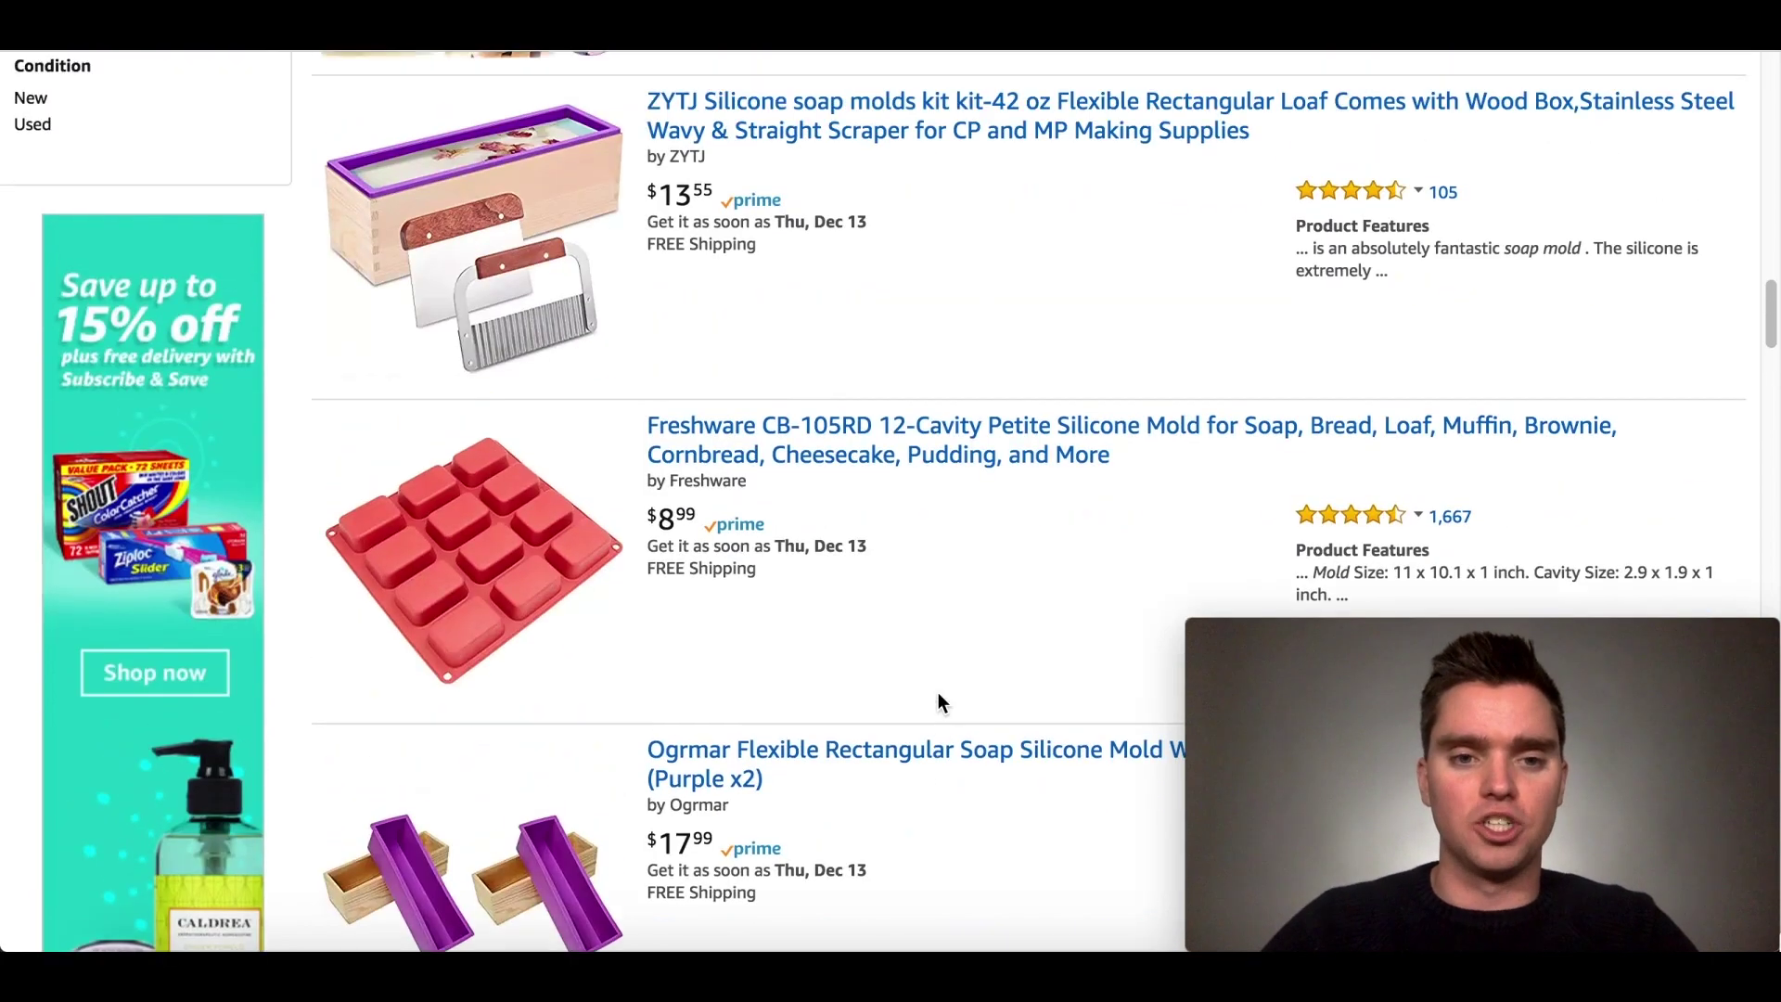
pyautogui.scroll(2, 844, 633)
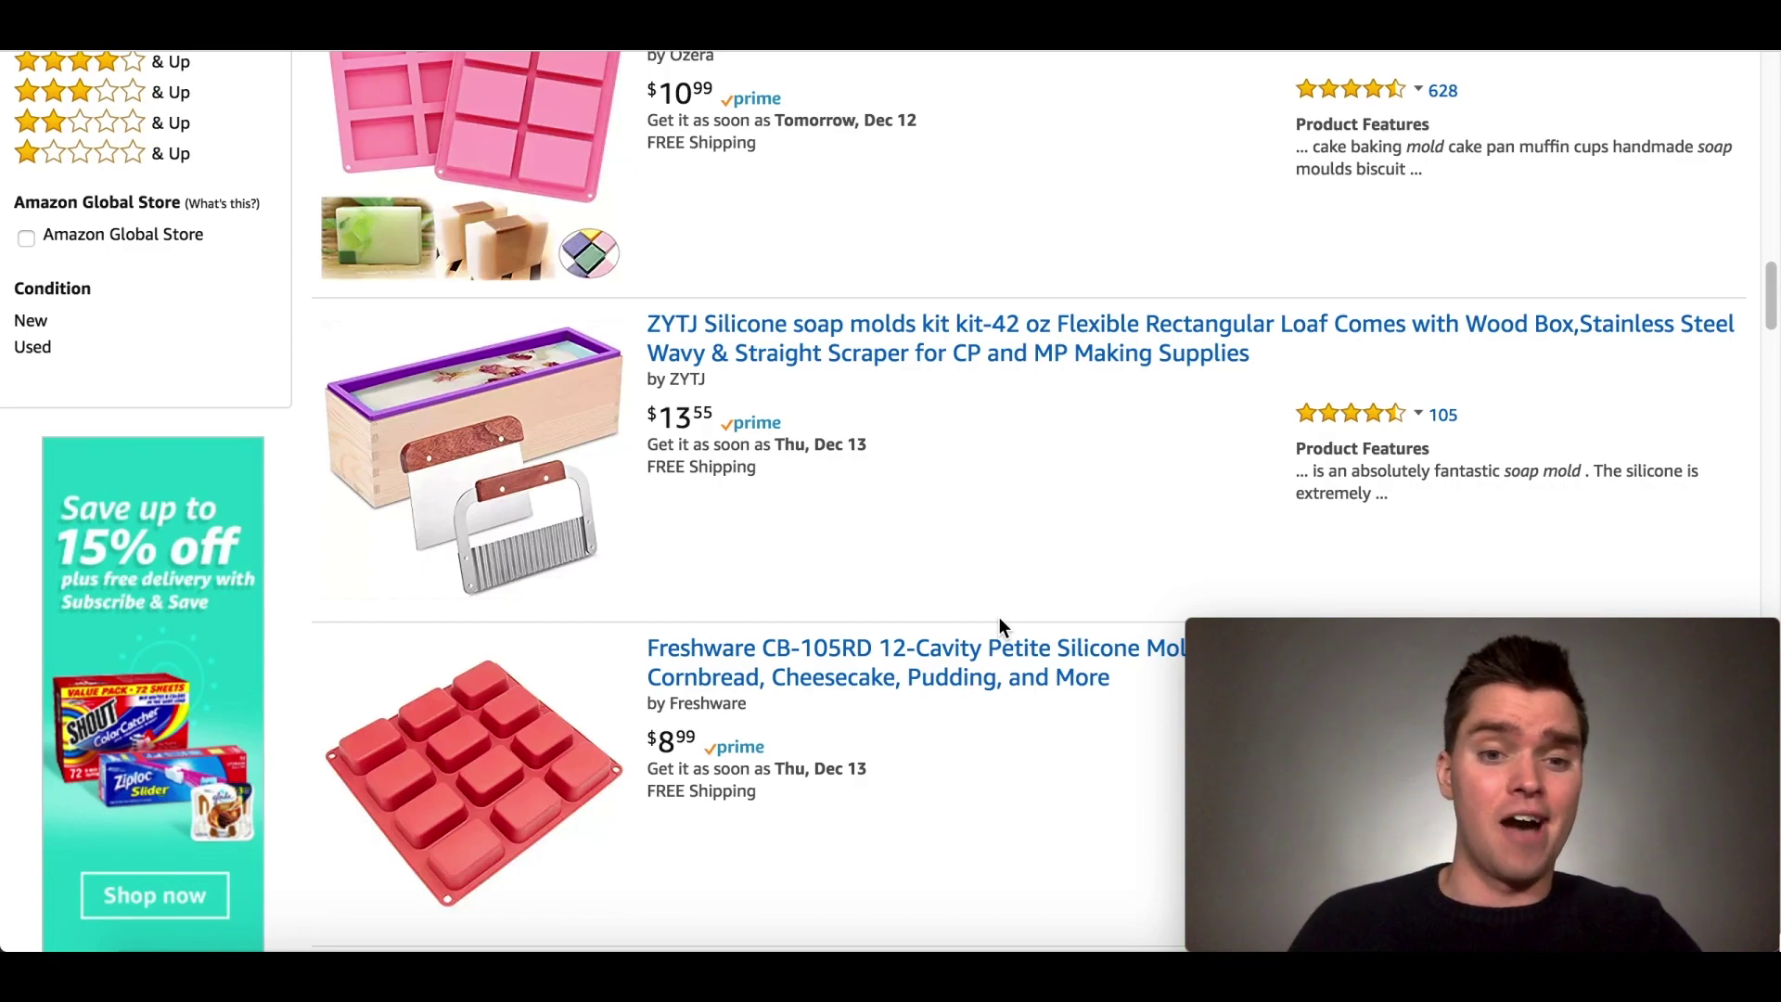
pyautogui.scroll(-5, 999, 615)
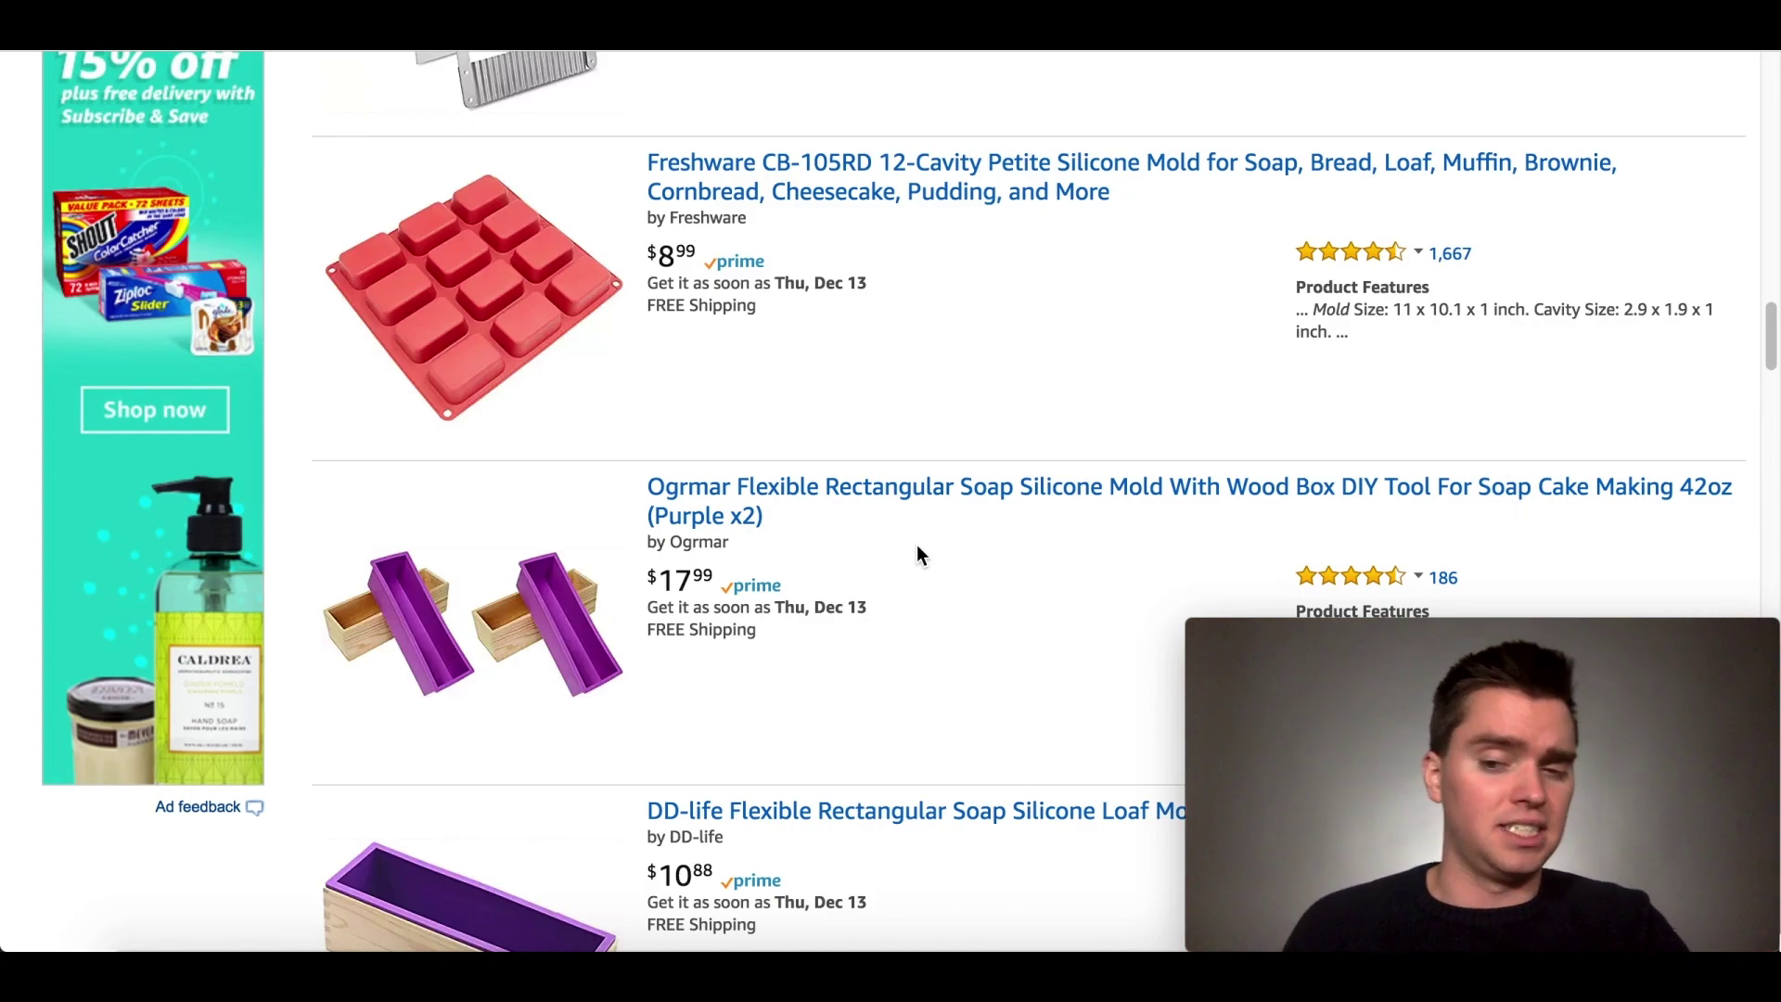
pyautogui.scroll(10, 918, 554)
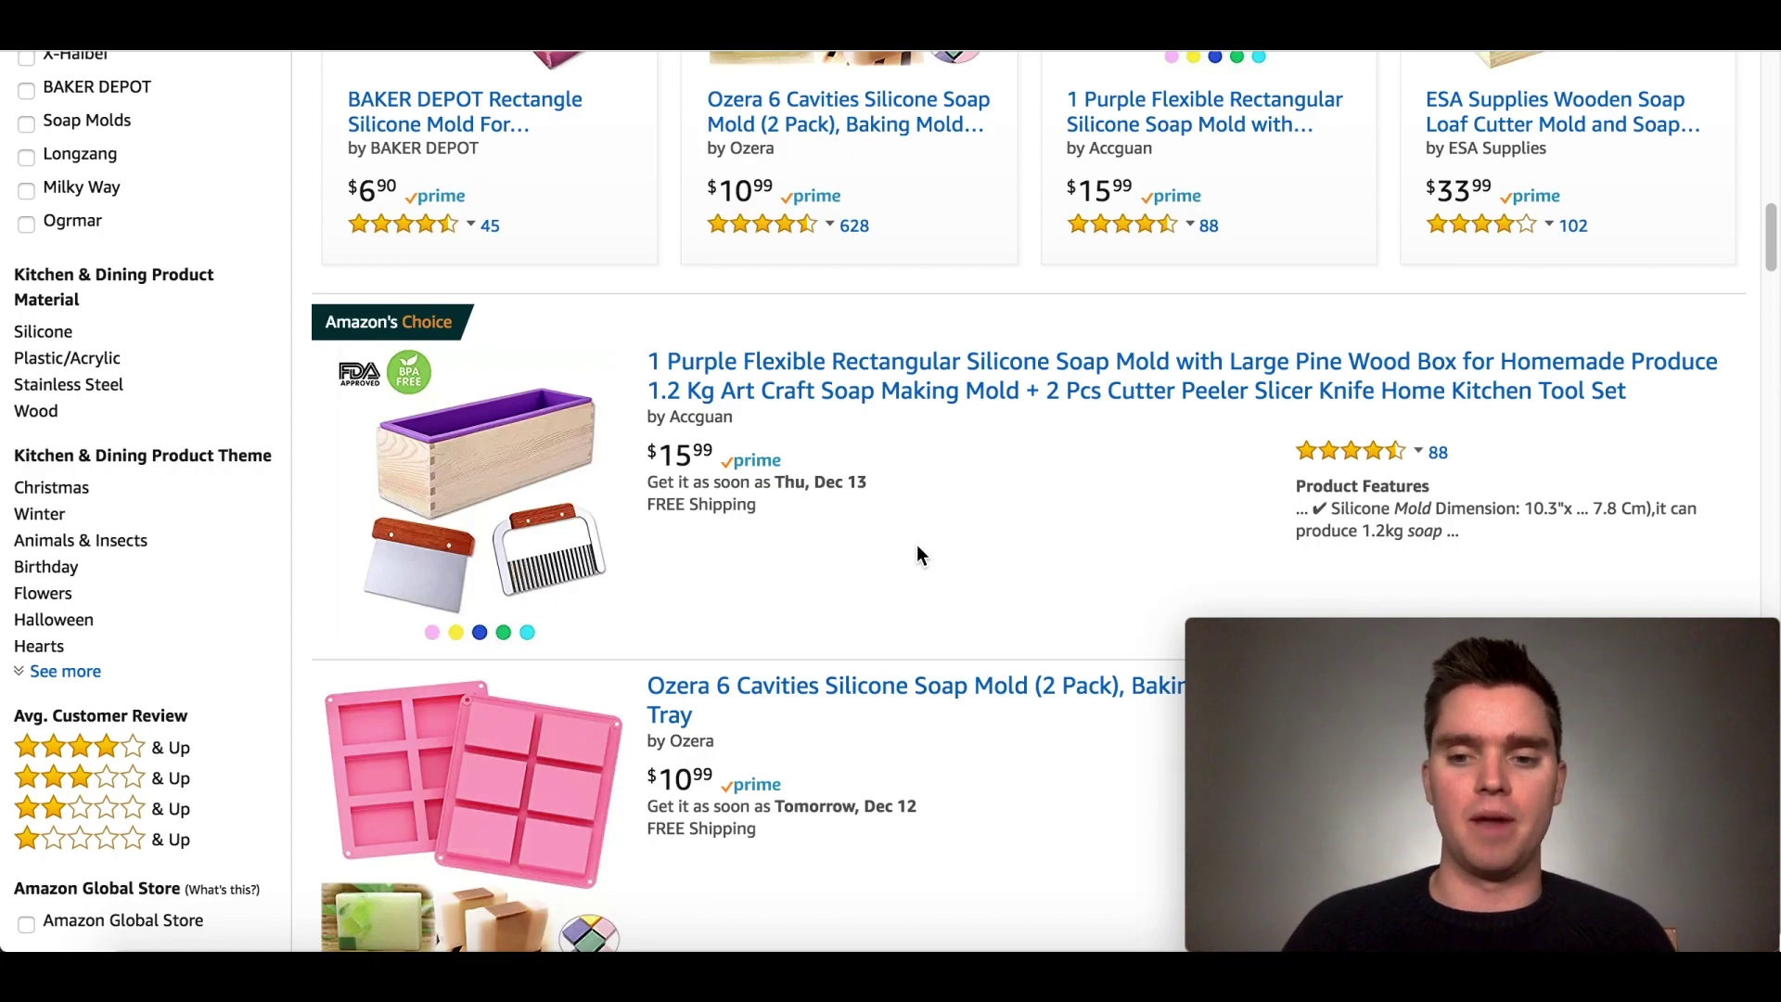
pyautogui.scroll(-2, 918, 554)
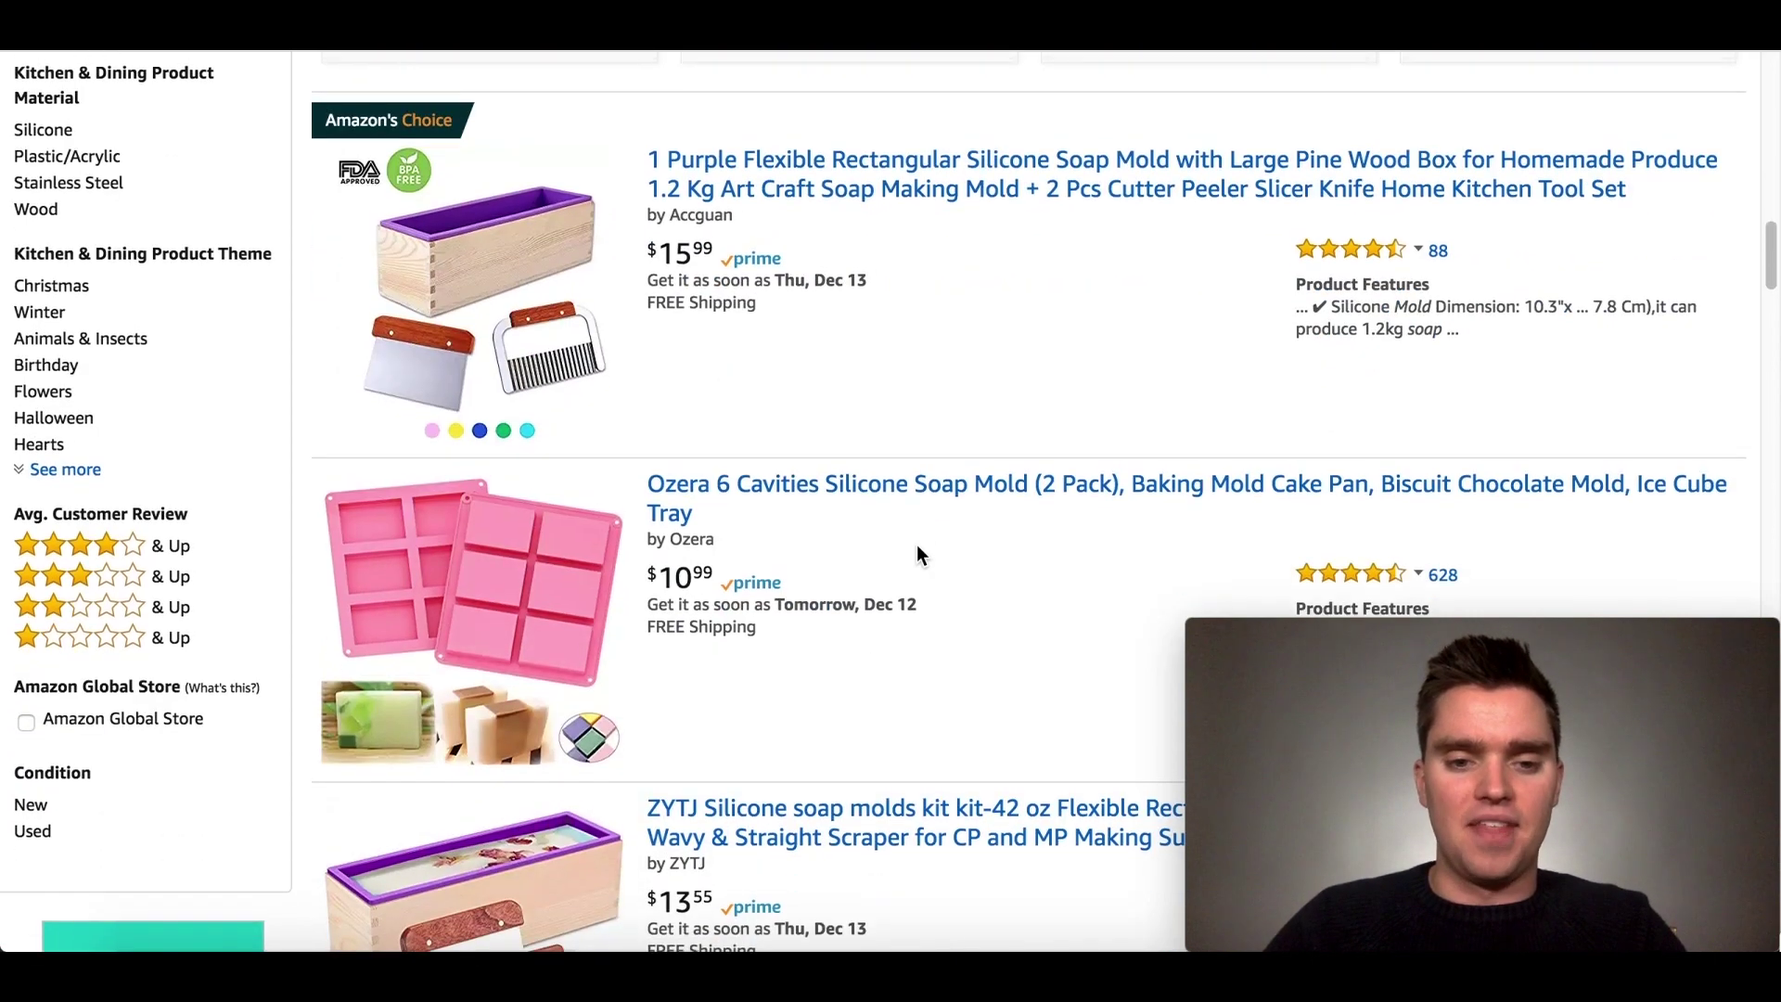
pyautogui.scroll(10, 918, 554)
pyautogui.scroll(1, 918, 555)
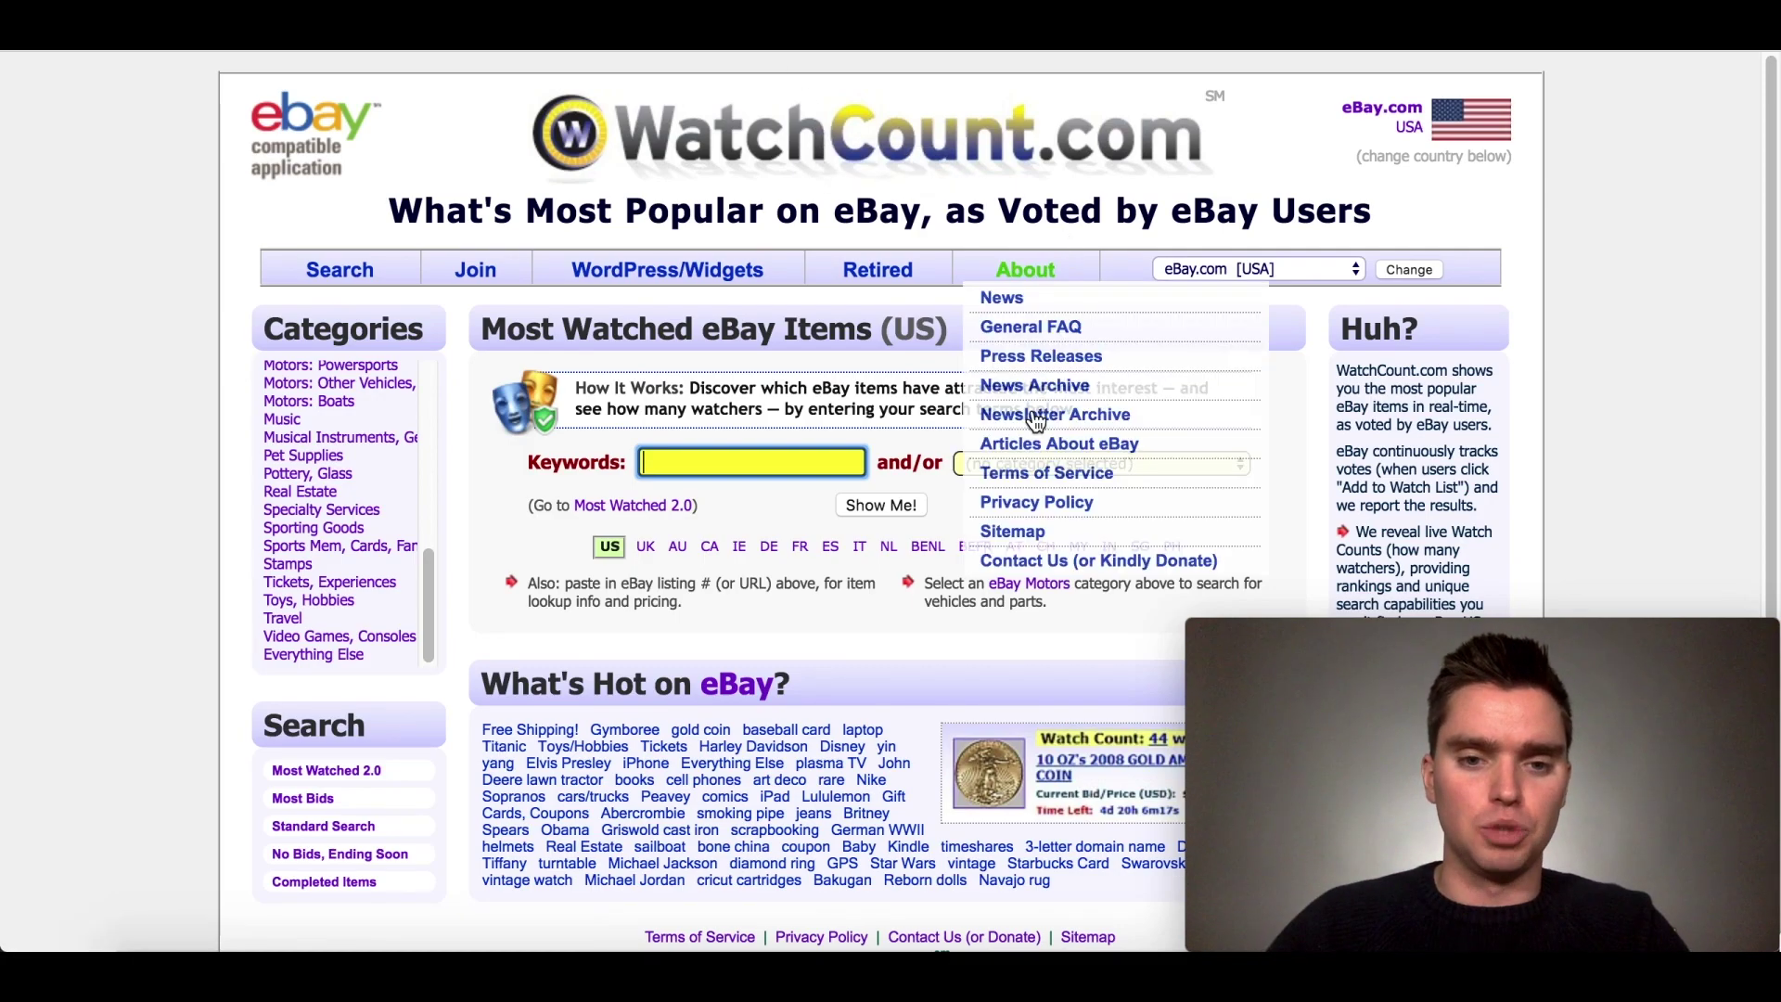
# Step: Switch to WatchCount.com and search the most watched US eBay items for "silicone" with no category selected
pyautogui.scroll(-3, 1066, 408)
pyautogui.scroll(2, 1471, 382)
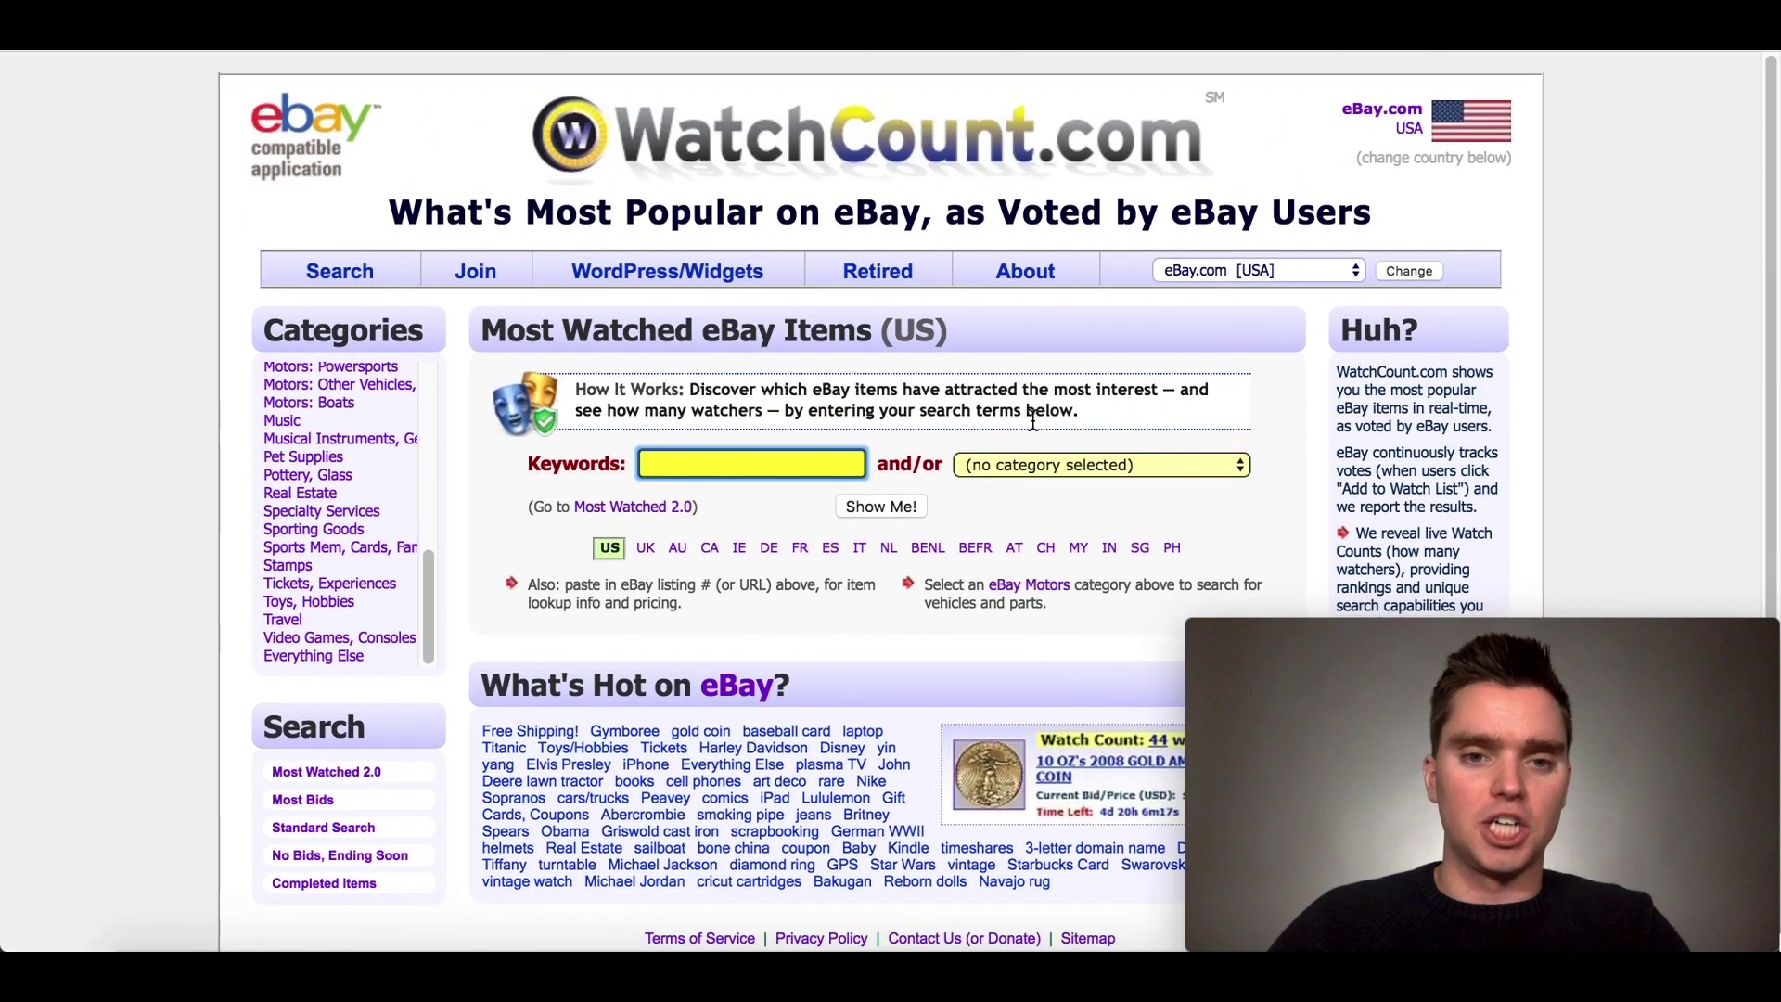
pyautogui.scroll(-1, 1033, 420)
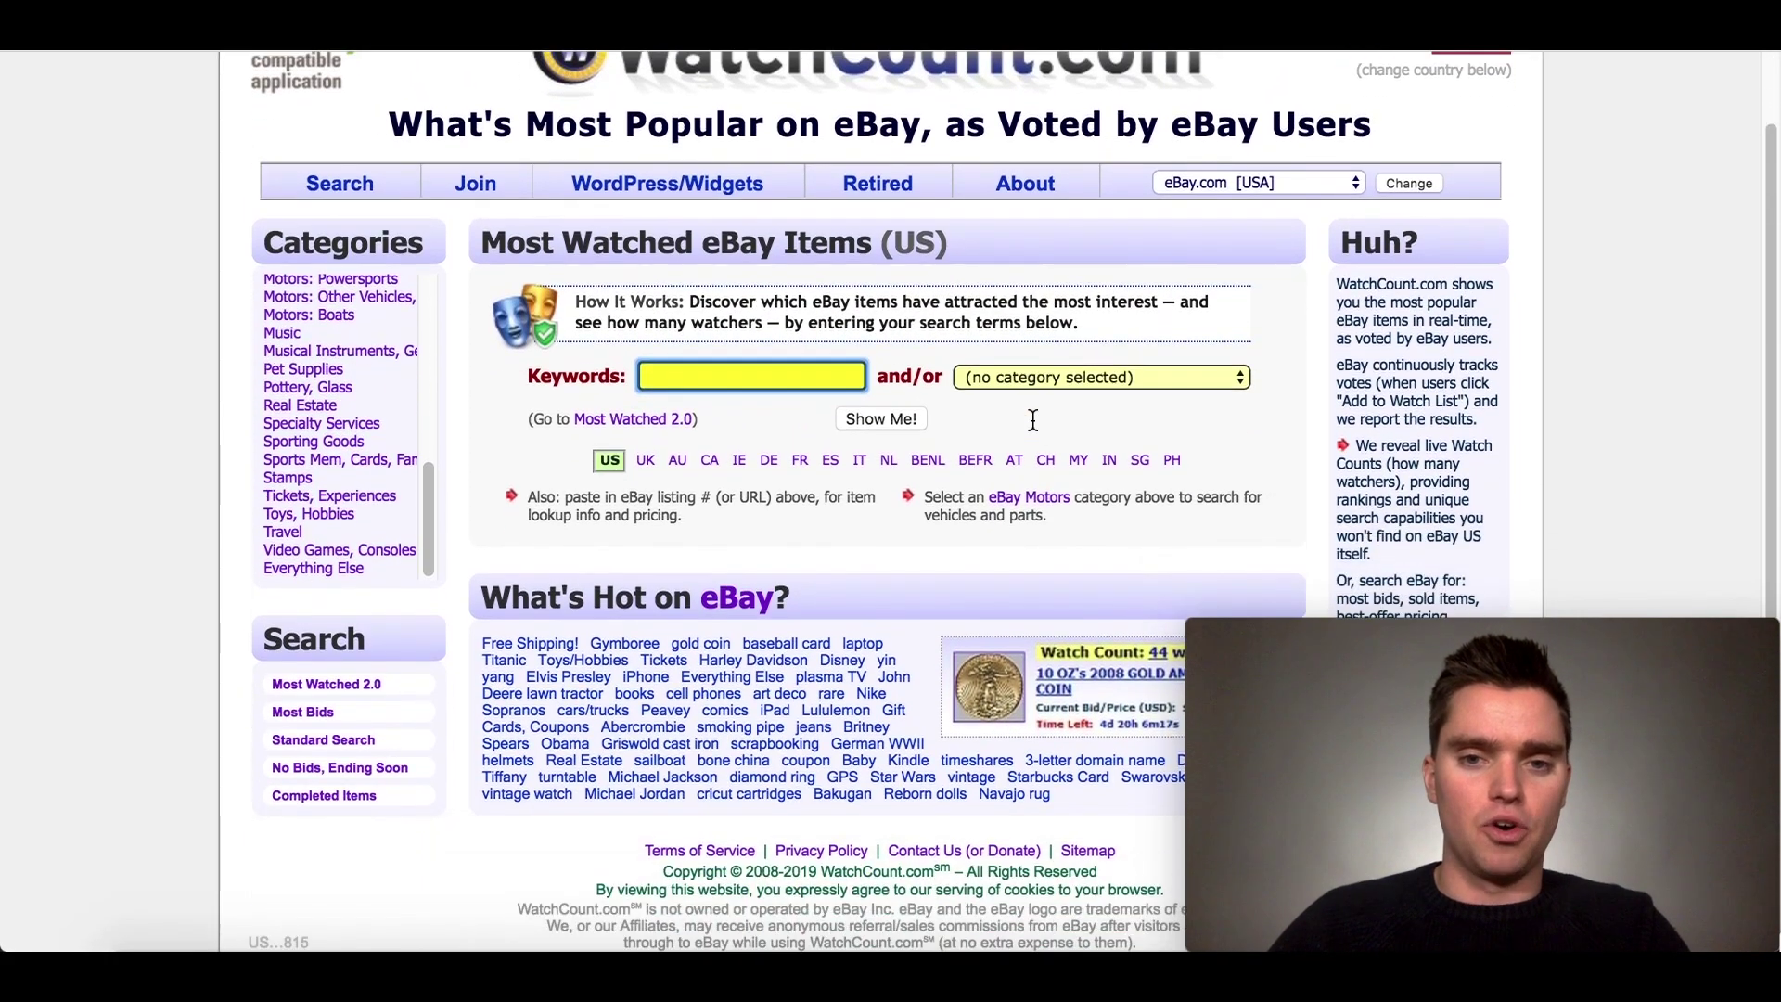
pyautogui.click(756, 377)
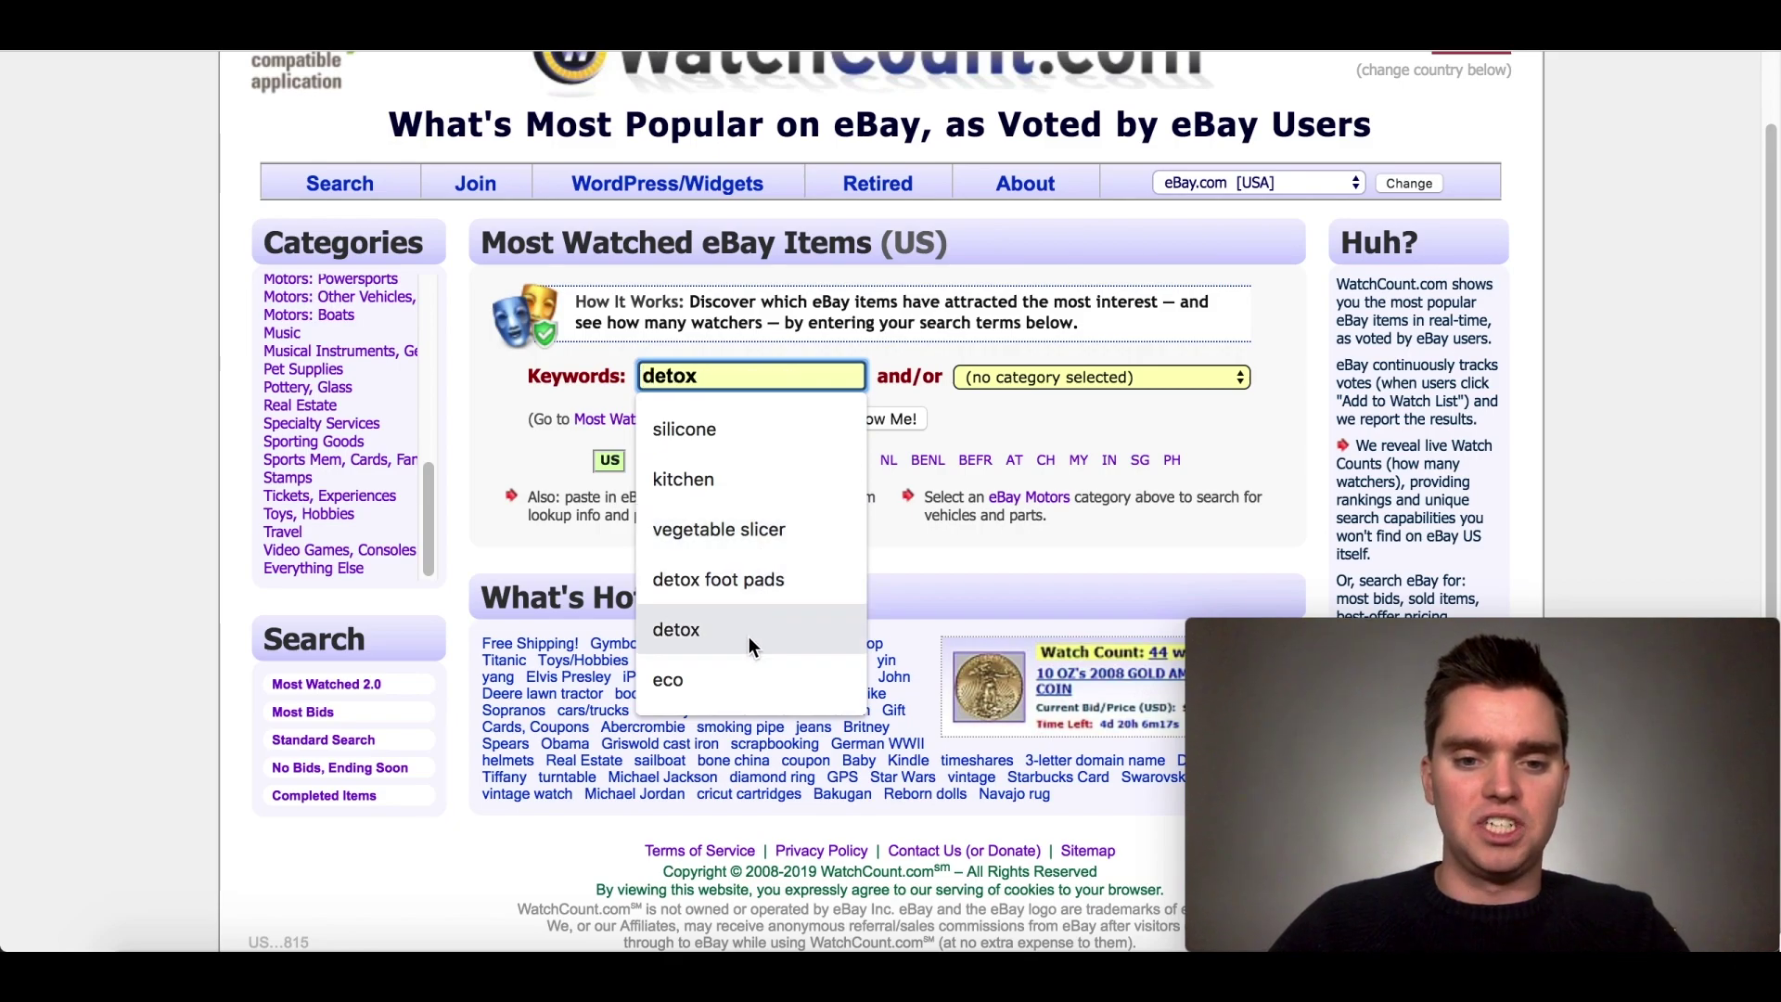
pyautogui.click(744, 434)
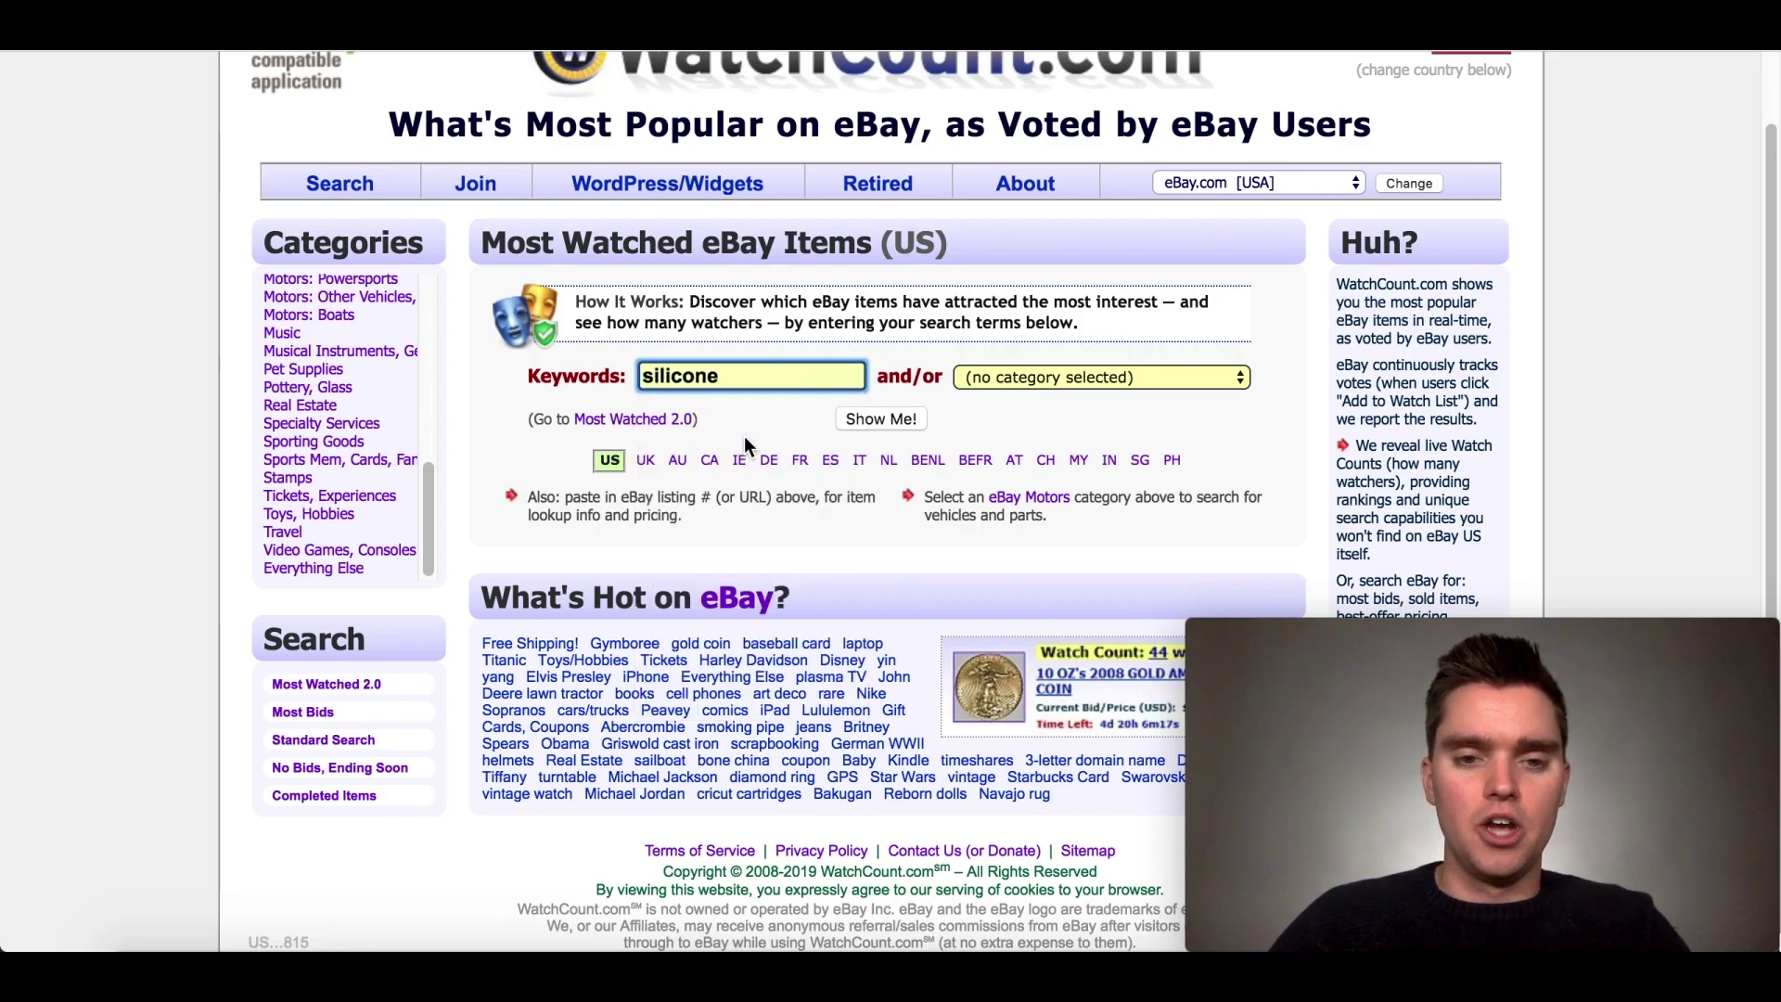
pyautogui.click(883, 417)
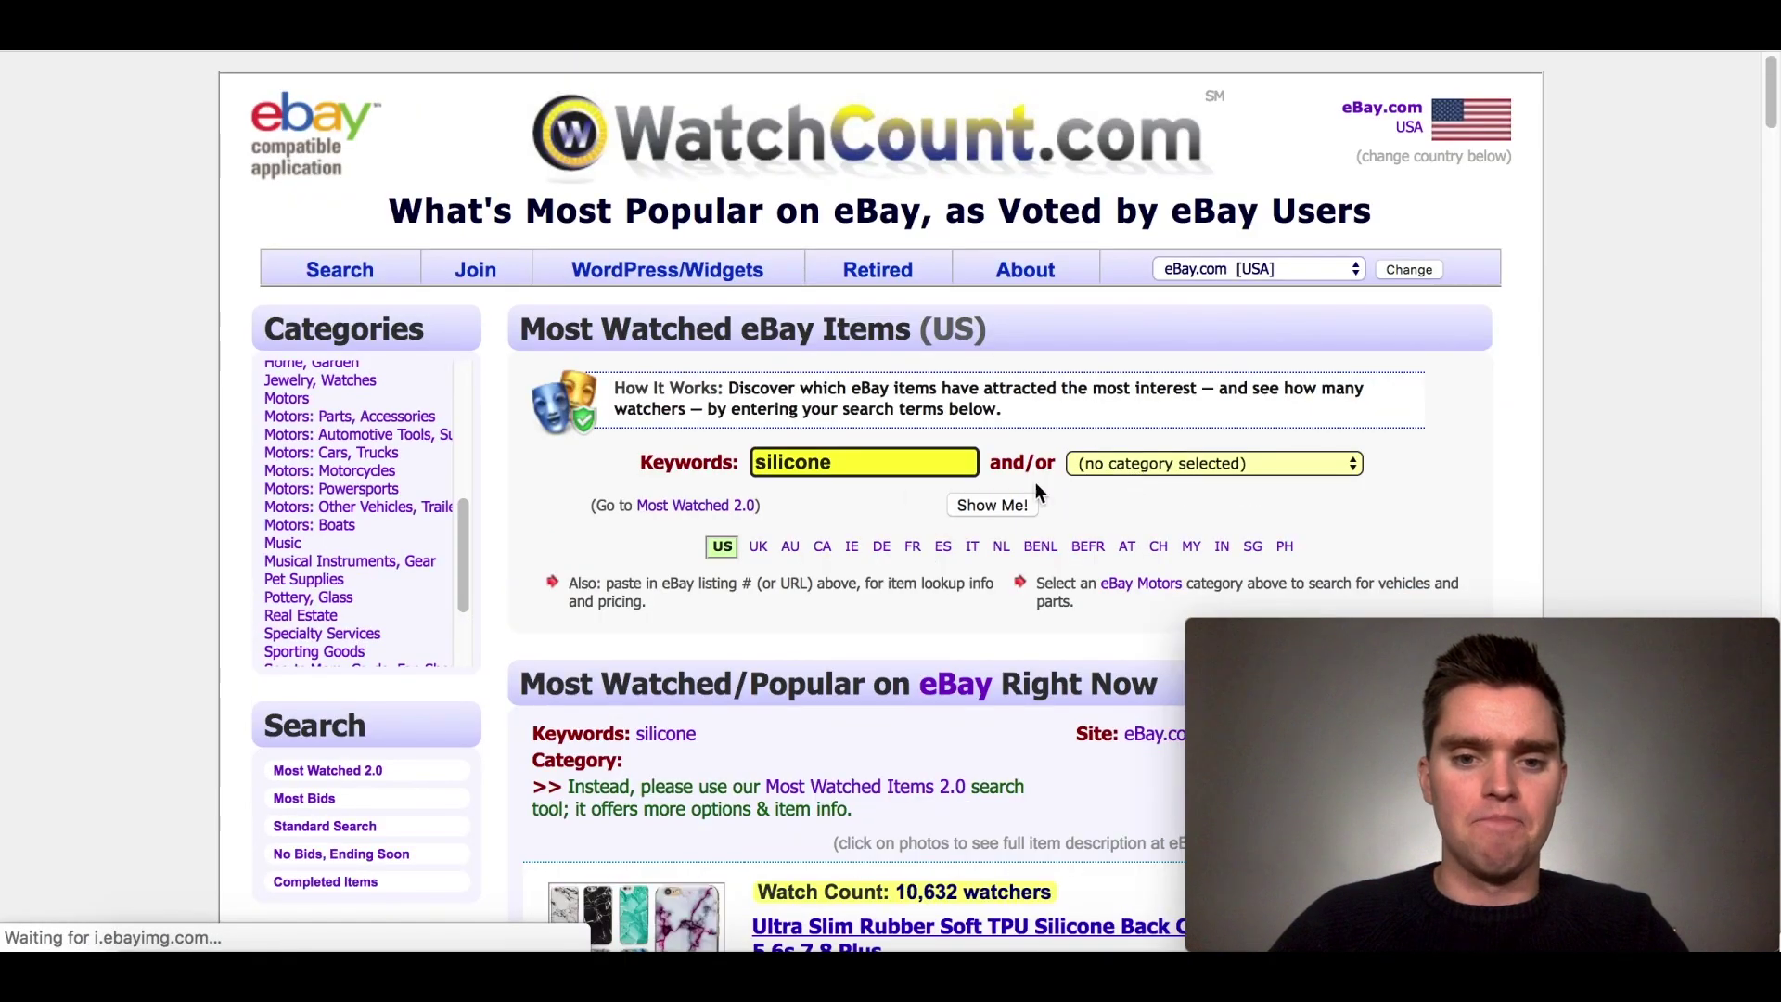
# Step: Examine the most watched silicone items on eBay for product types, watch counts and prices
pyautogui.scroll(-7, 1021, 464)
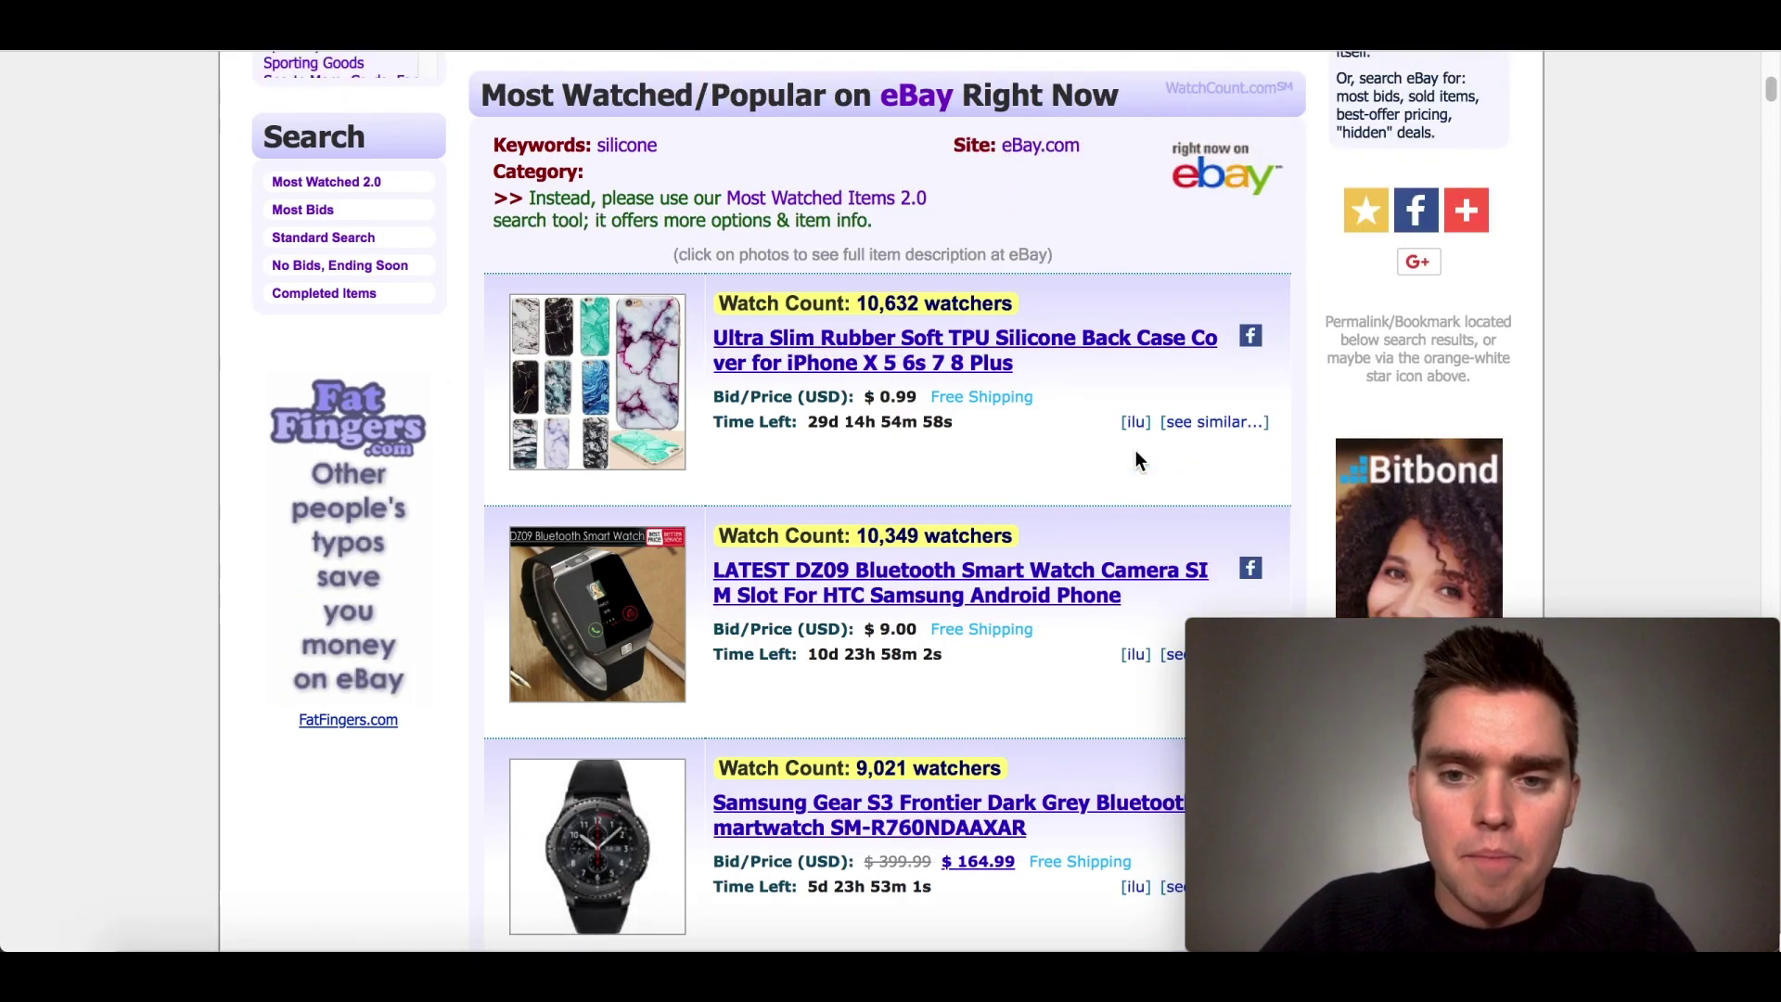
pyautogui.scroll(-5, 1085, 493)
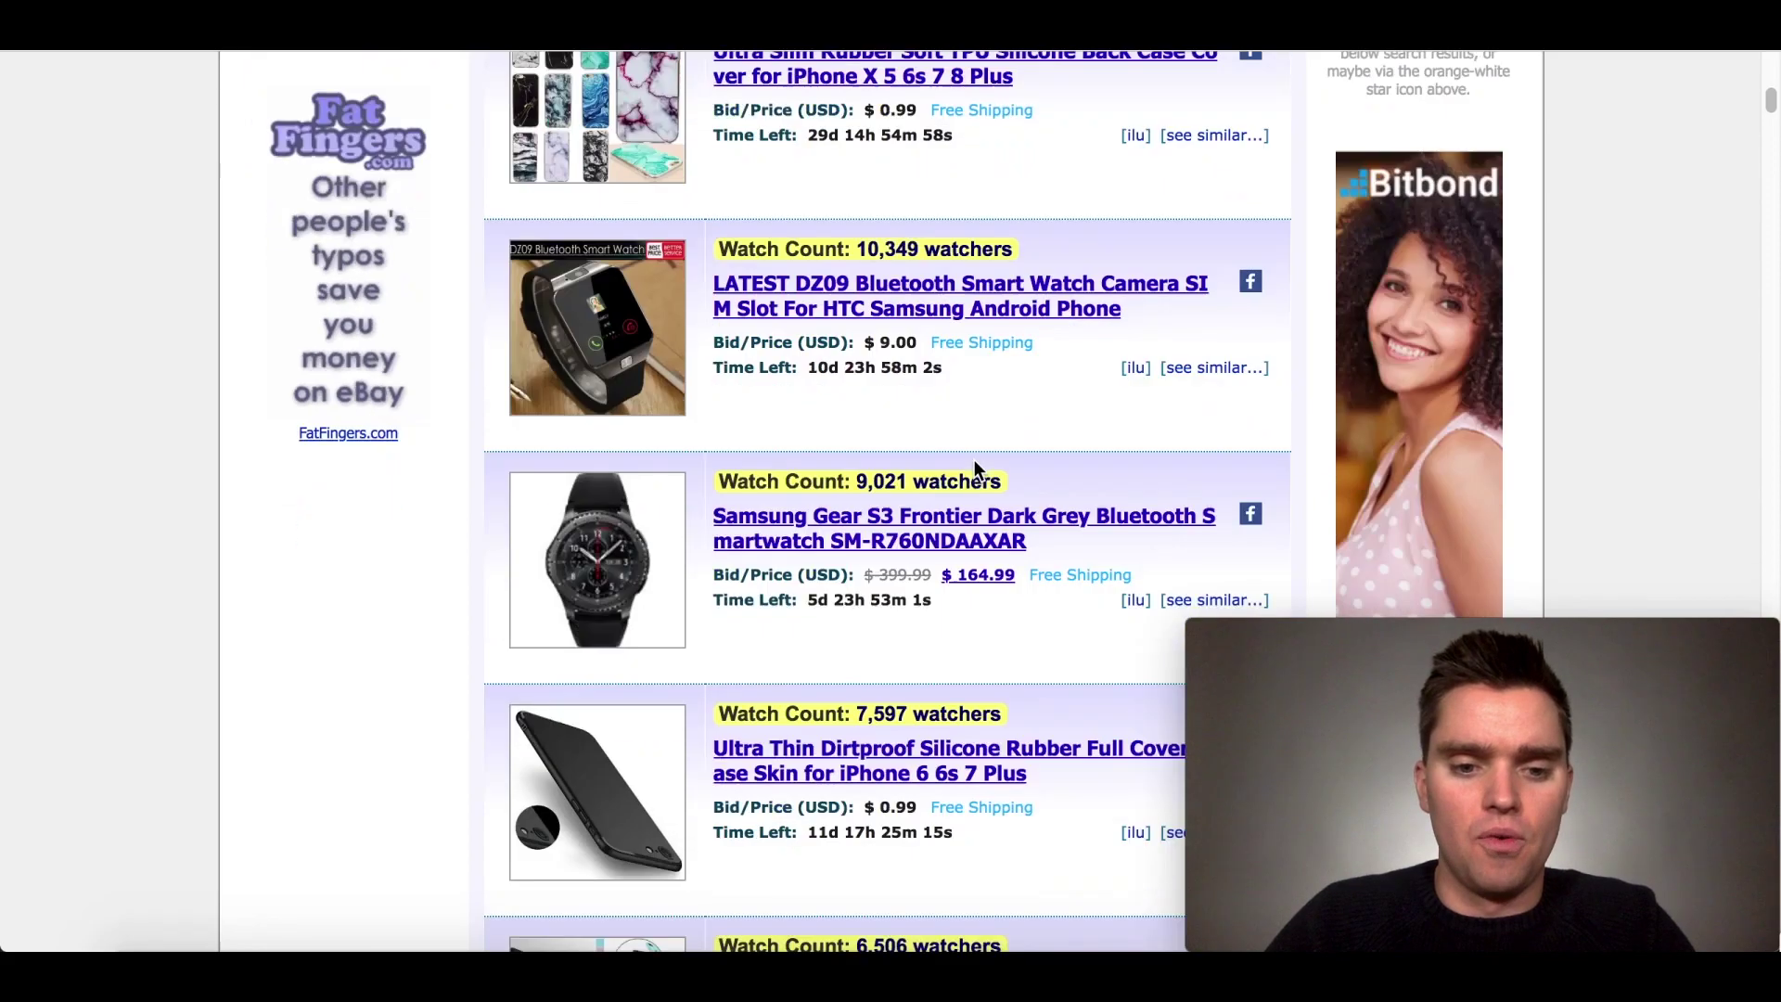
pyautogui.scroll(-12, 974, 459)
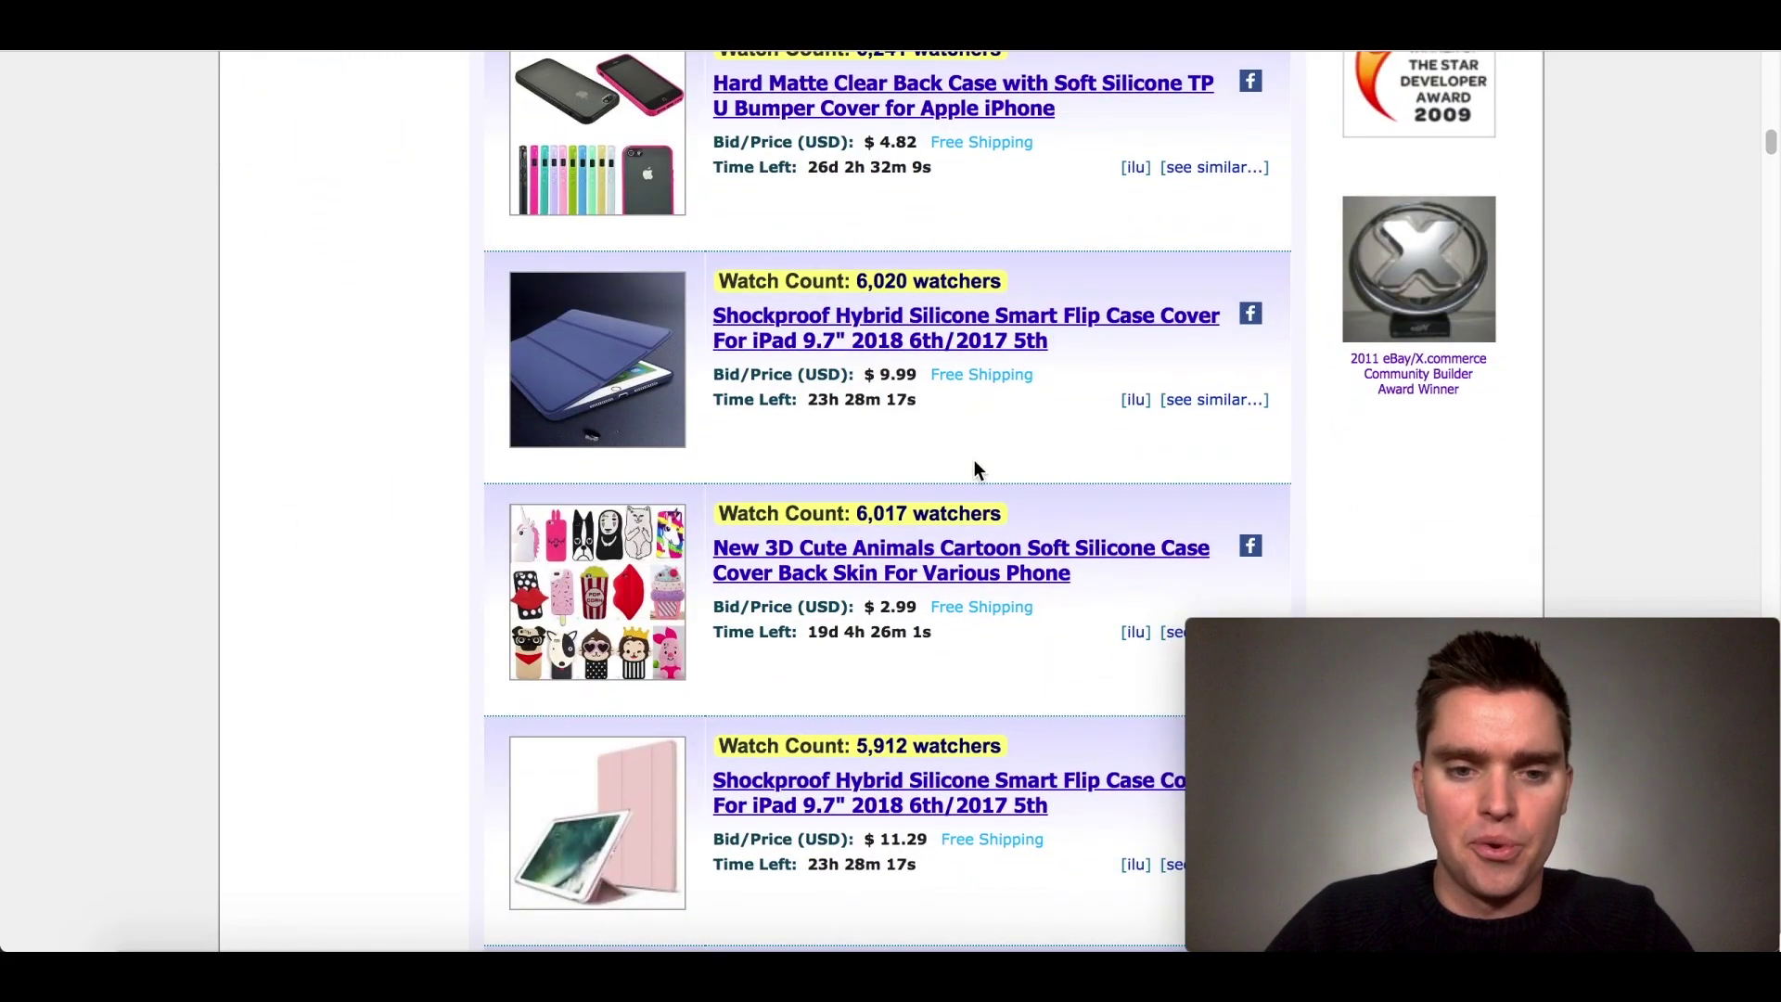
pyautogui.scroll(-12, 973, 459)
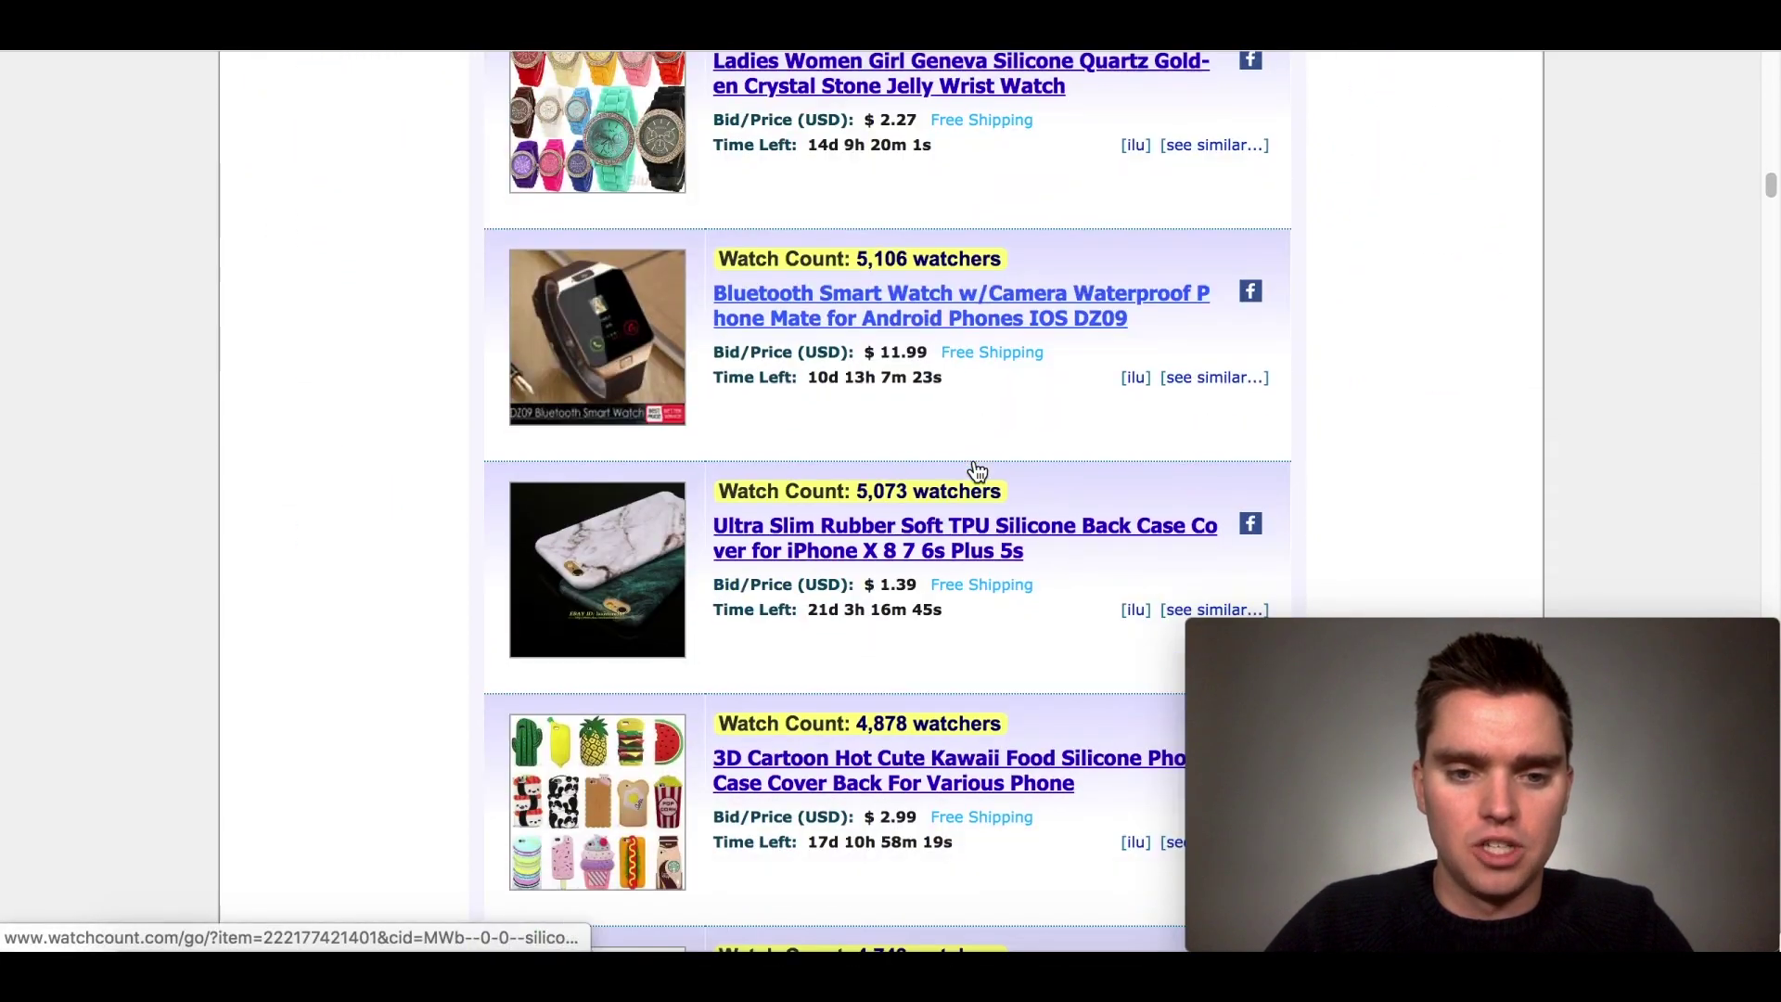
pyautogui.scroll(-13, 974, 469)
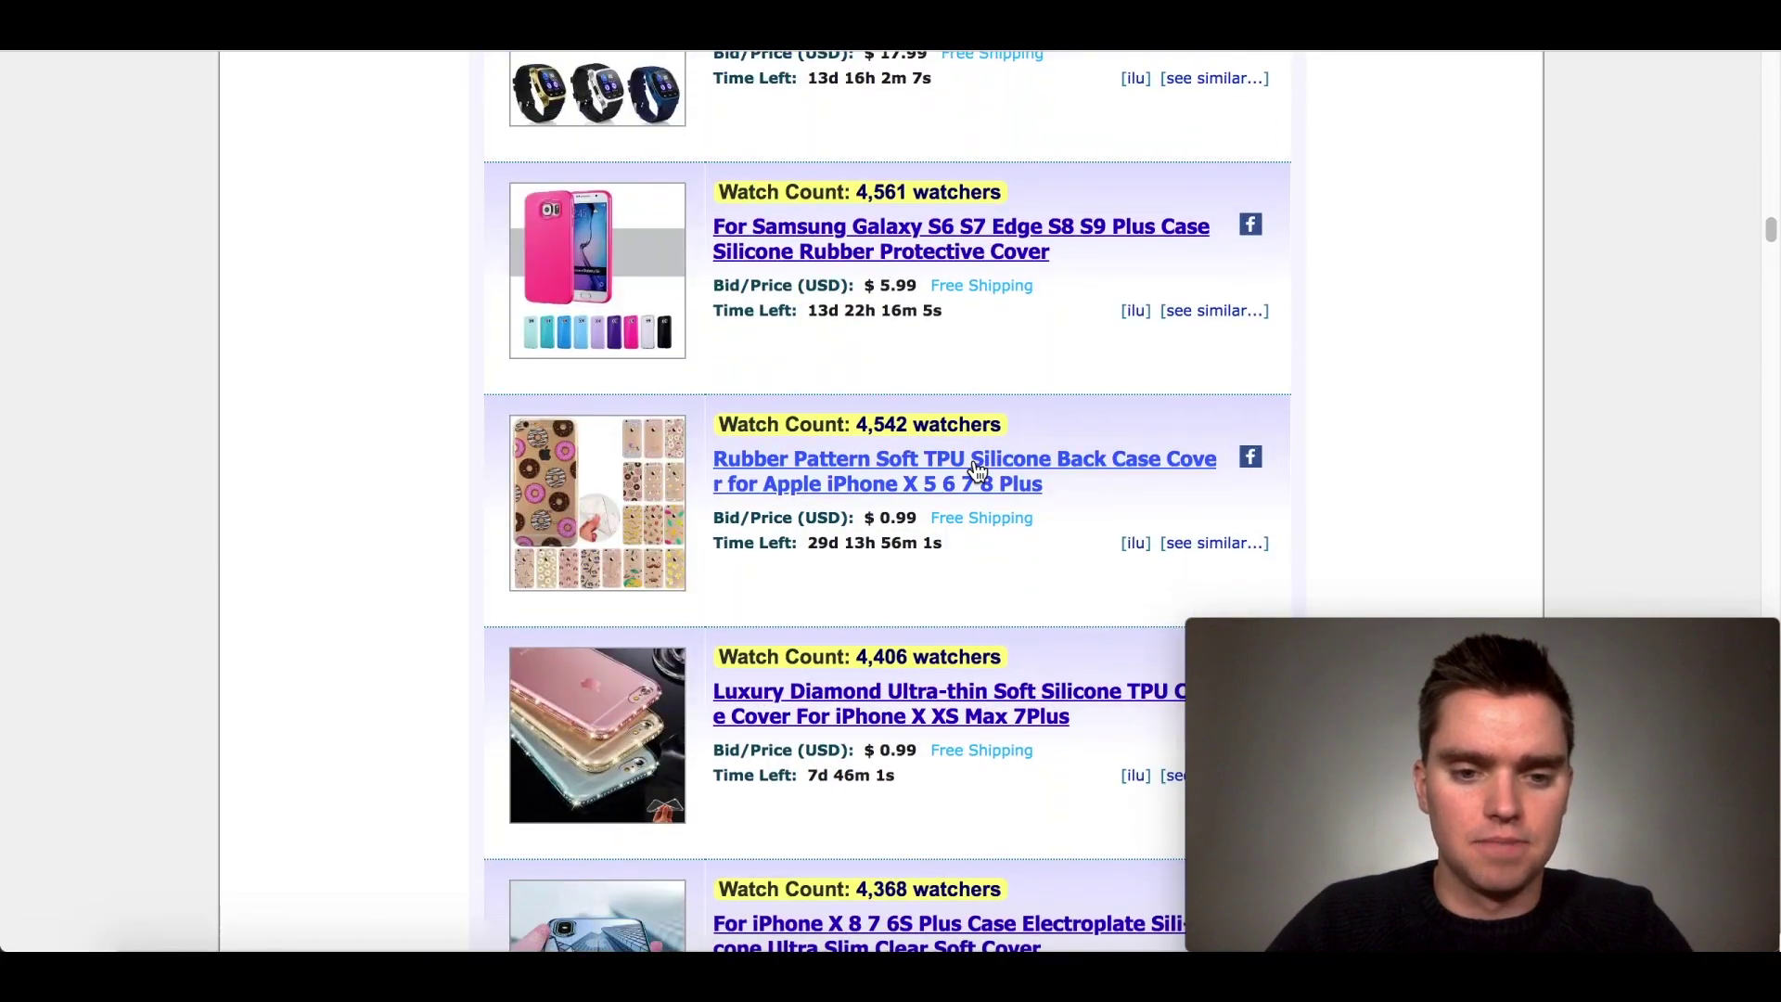
pyautogui.scroll(-10, 974, 469)
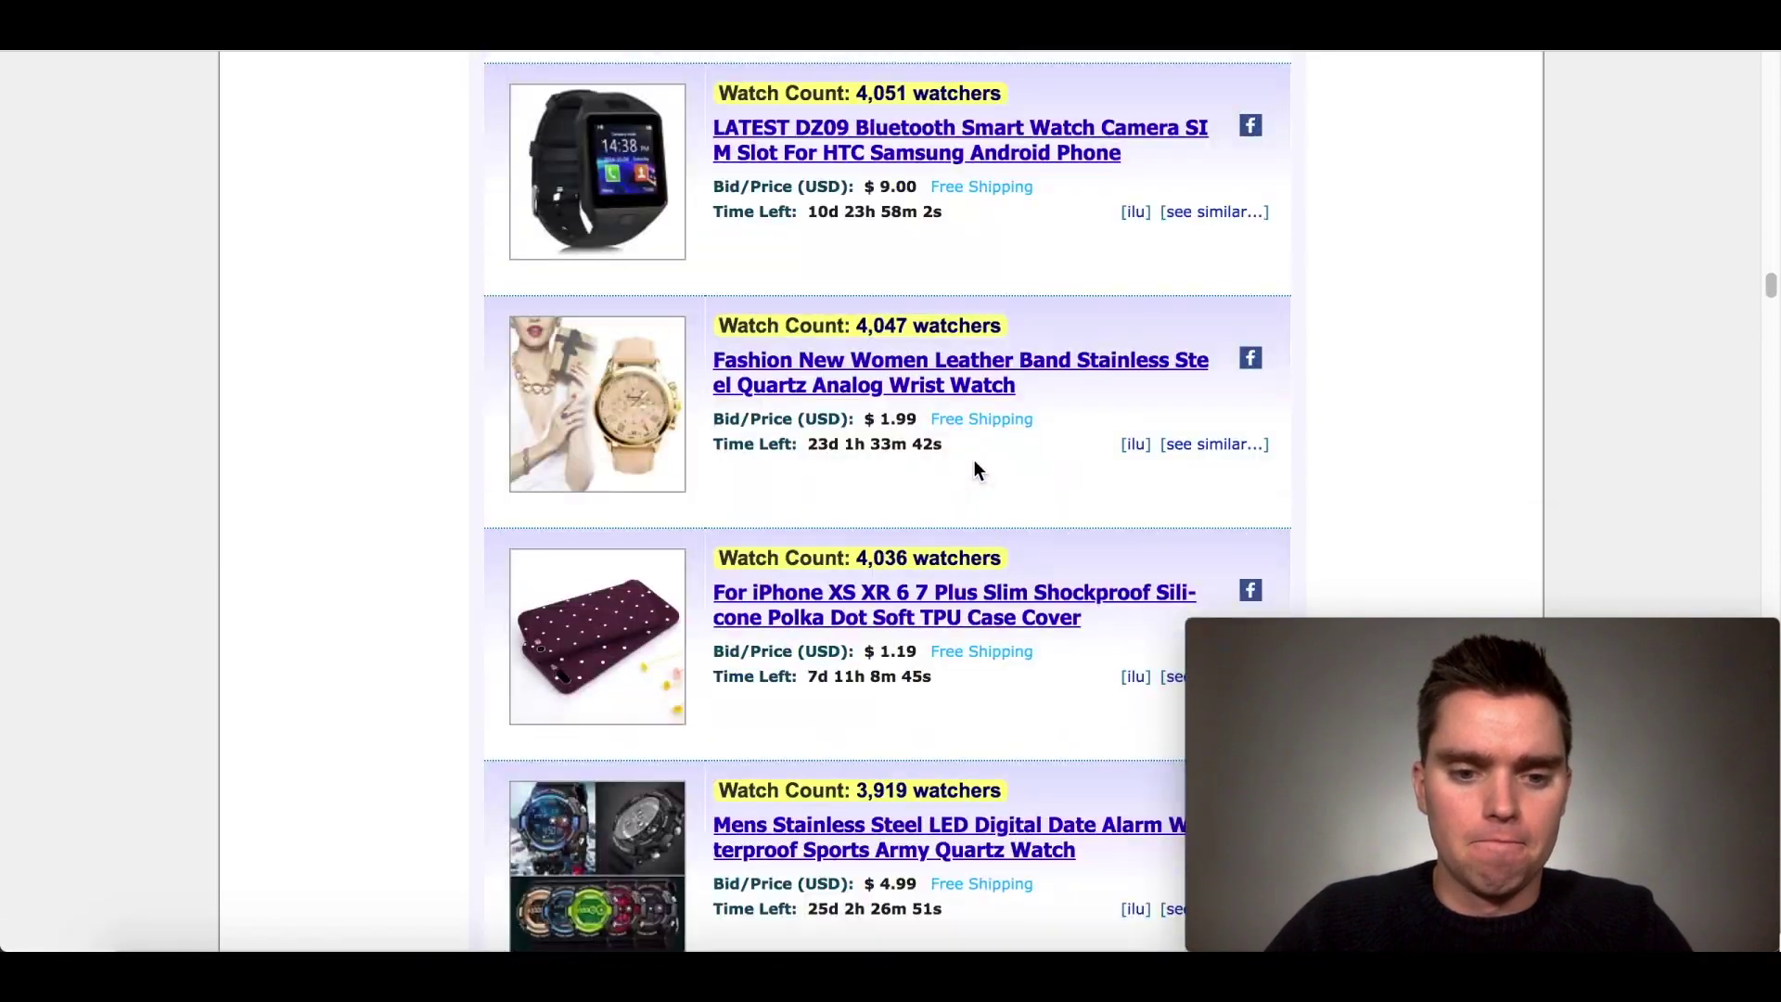
pyautogui.scroll(11, 974, 468)
pyautogui.scroll(20, 973, 459)
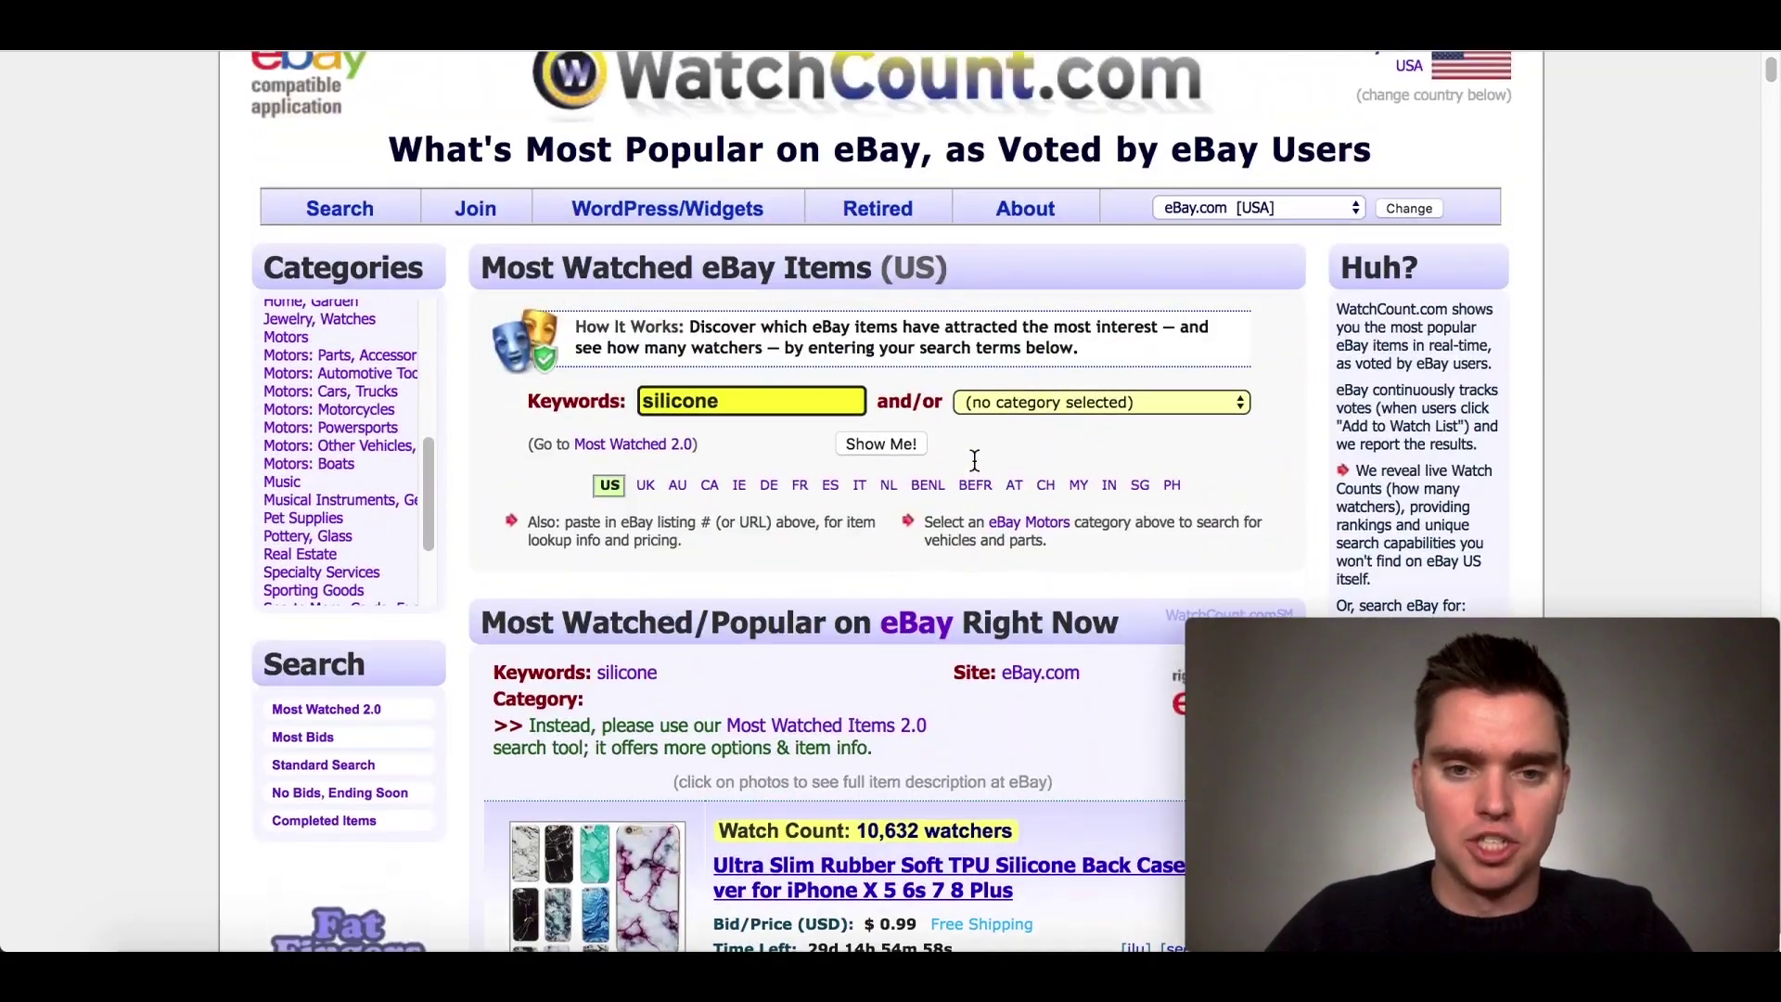
# Step: Narrow the WatchCount search to "silicone kitchen" and examine the top kitchen gadgets' watch counts and prices
pyautogui.scroll(1, 974, 460)
pyautogui.click(805, 432)
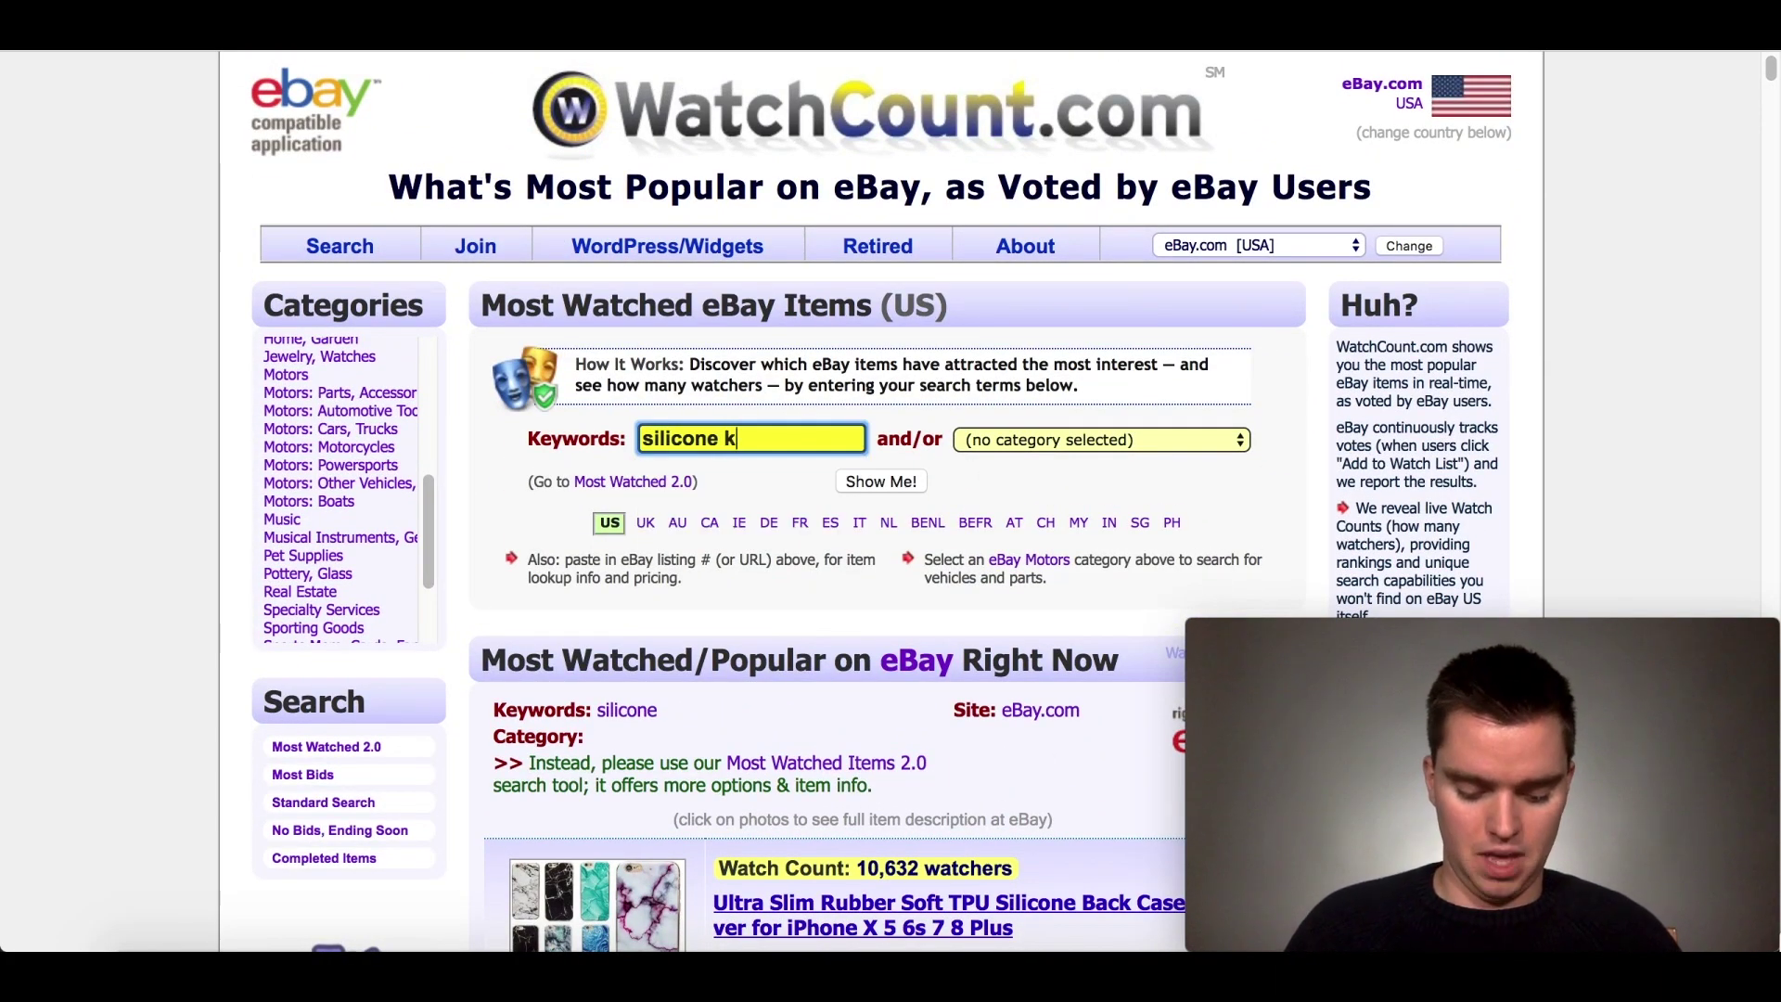
pyautogui.press('Return')
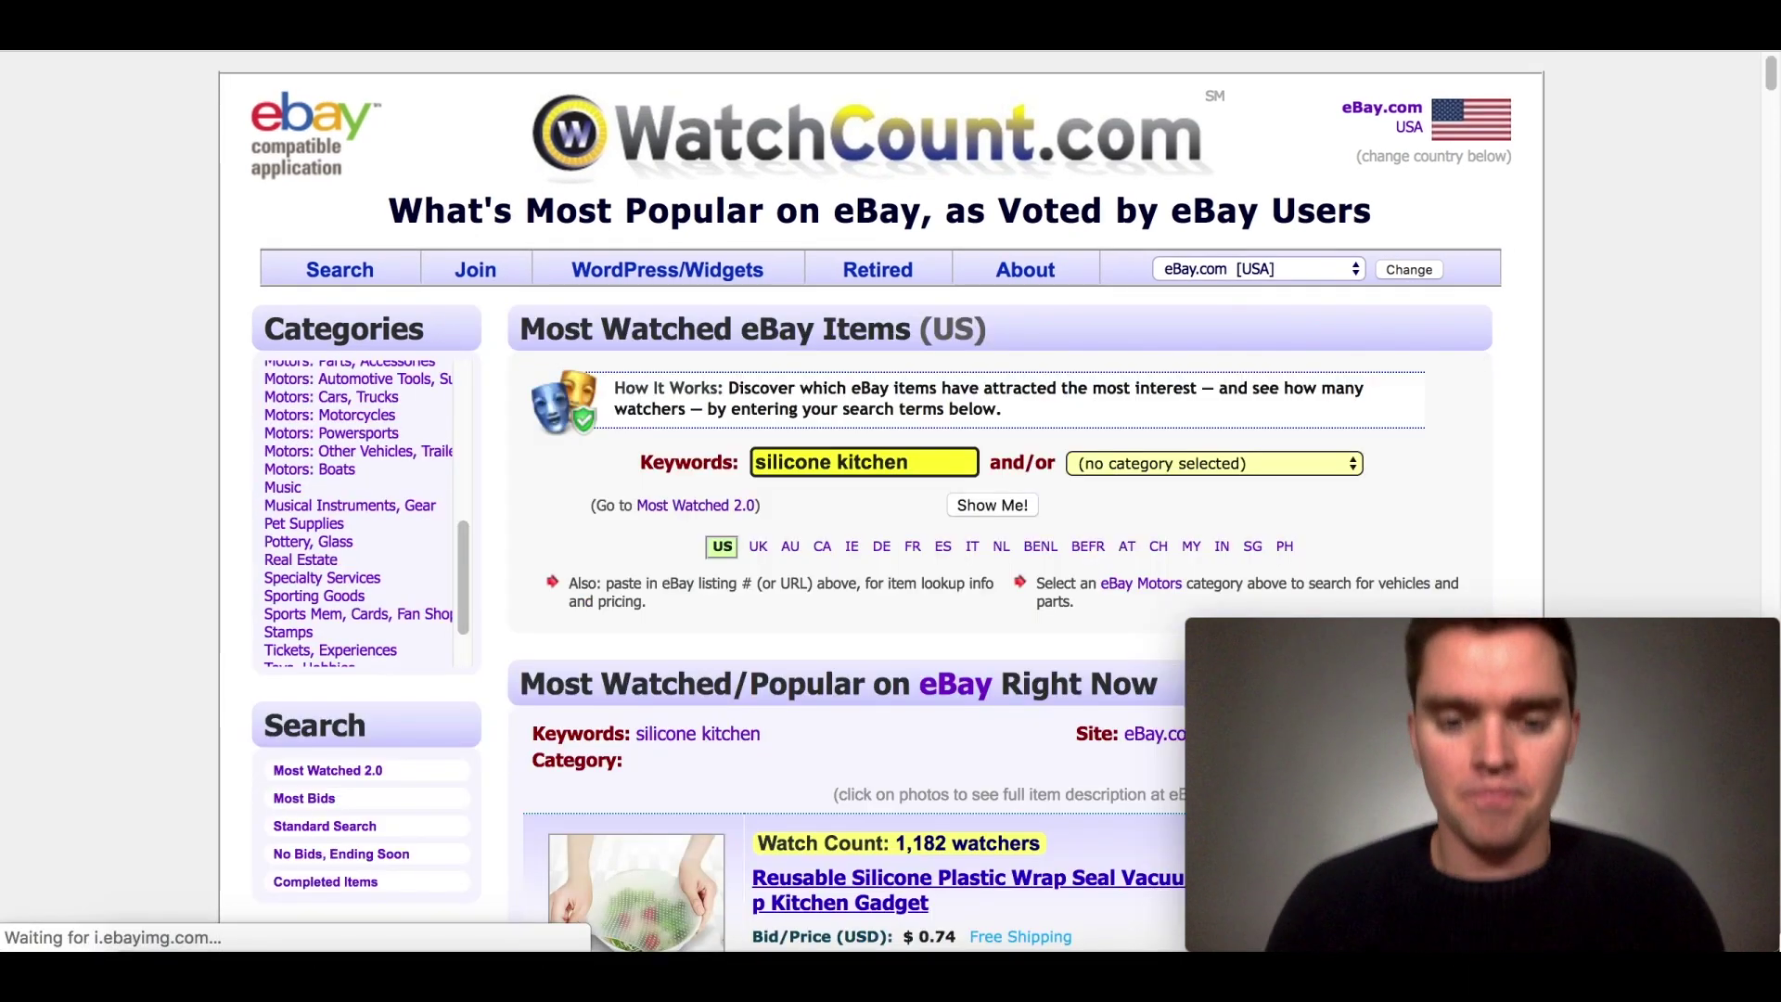
pyautogui.scroll(-6, 835, 464)
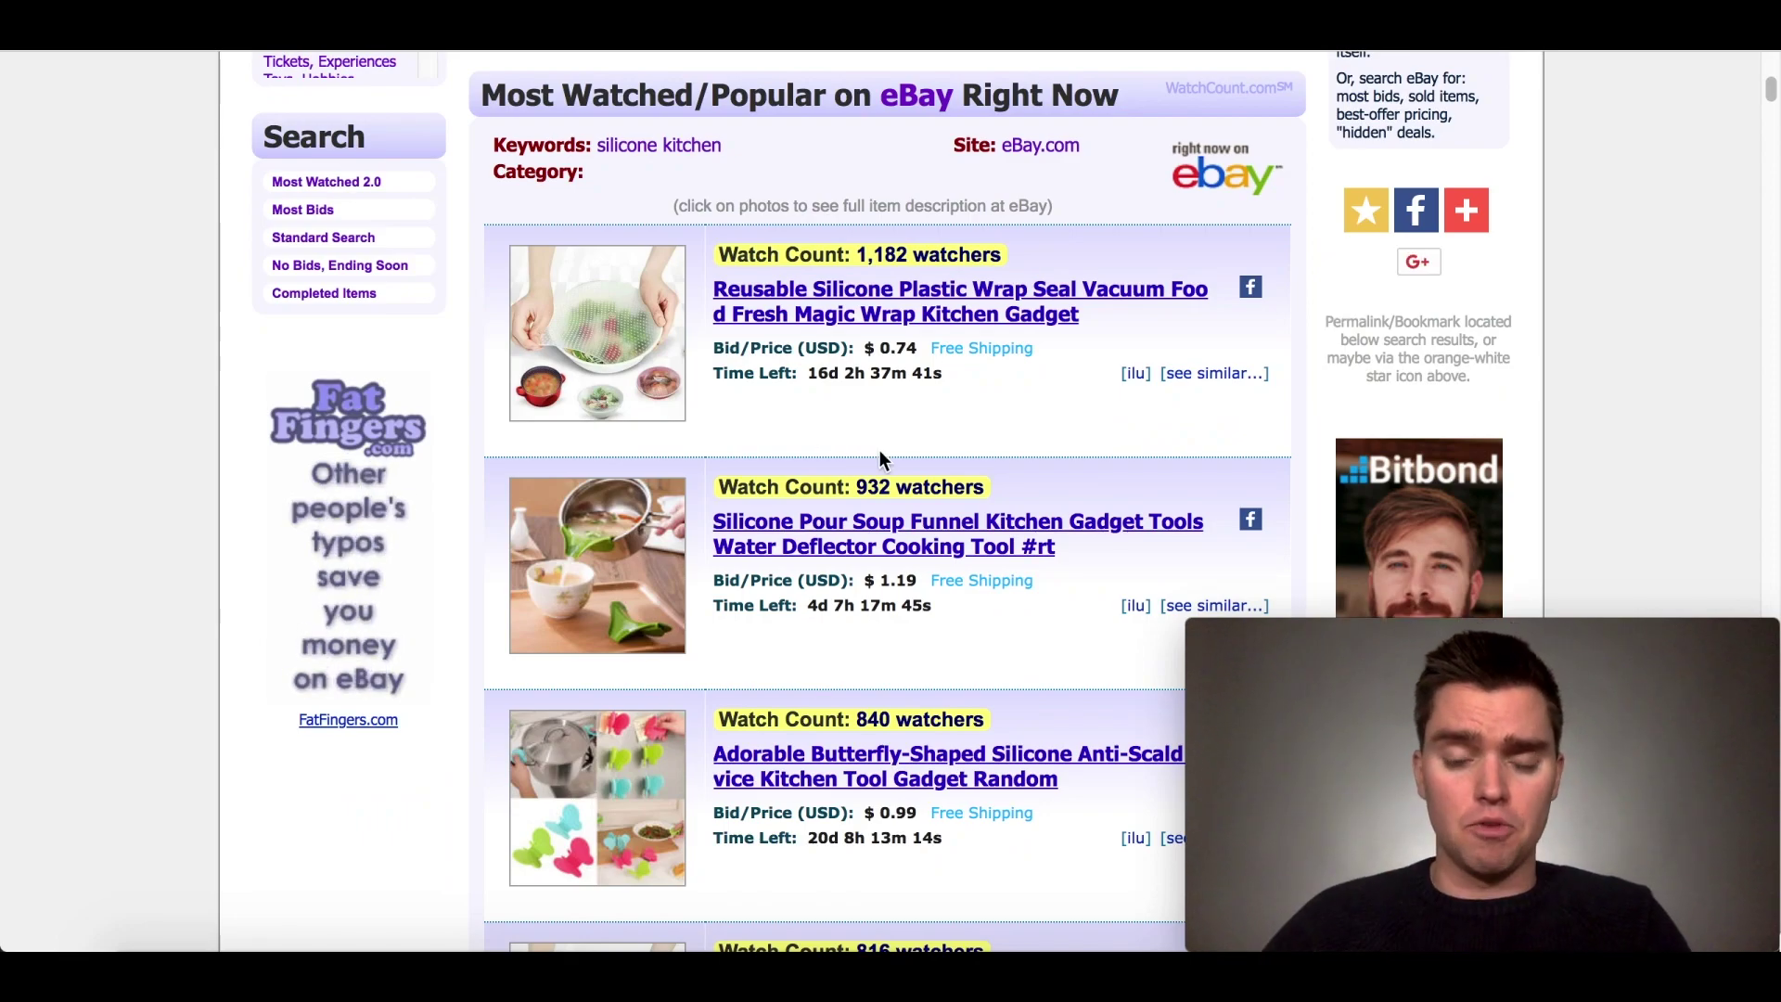
pyautogui.scroll(1, 988, 426)
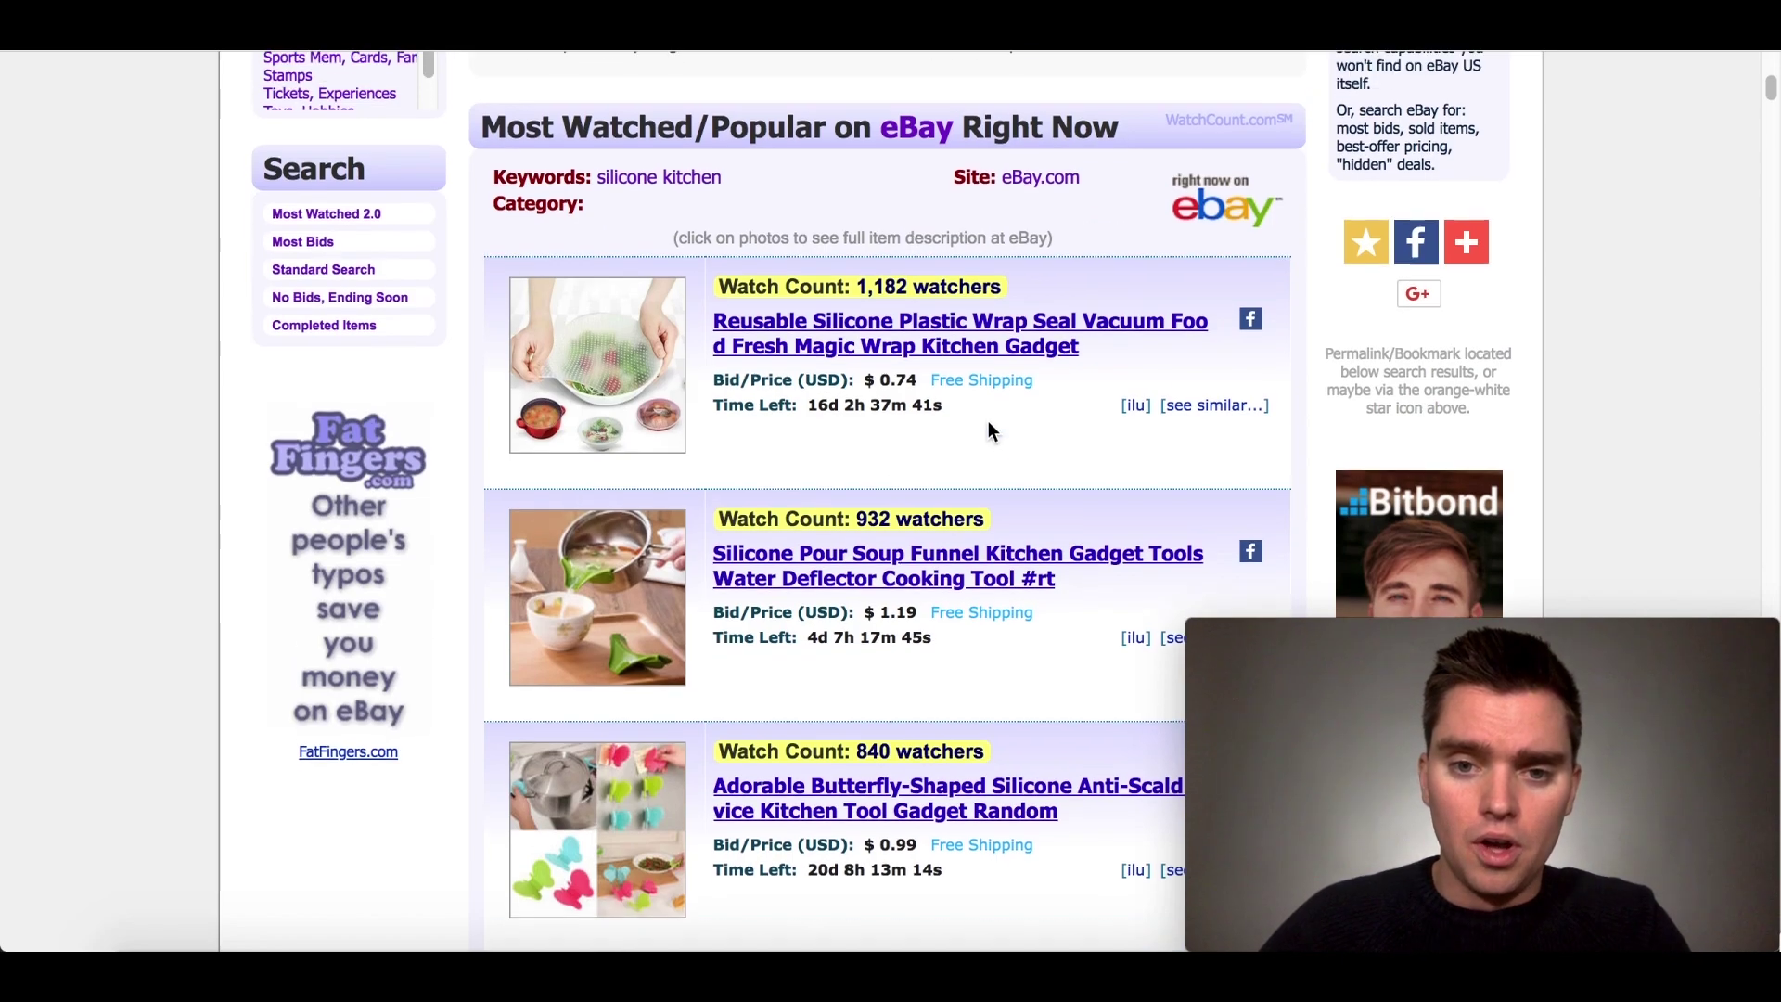
pyautogui.click(1013, 364)
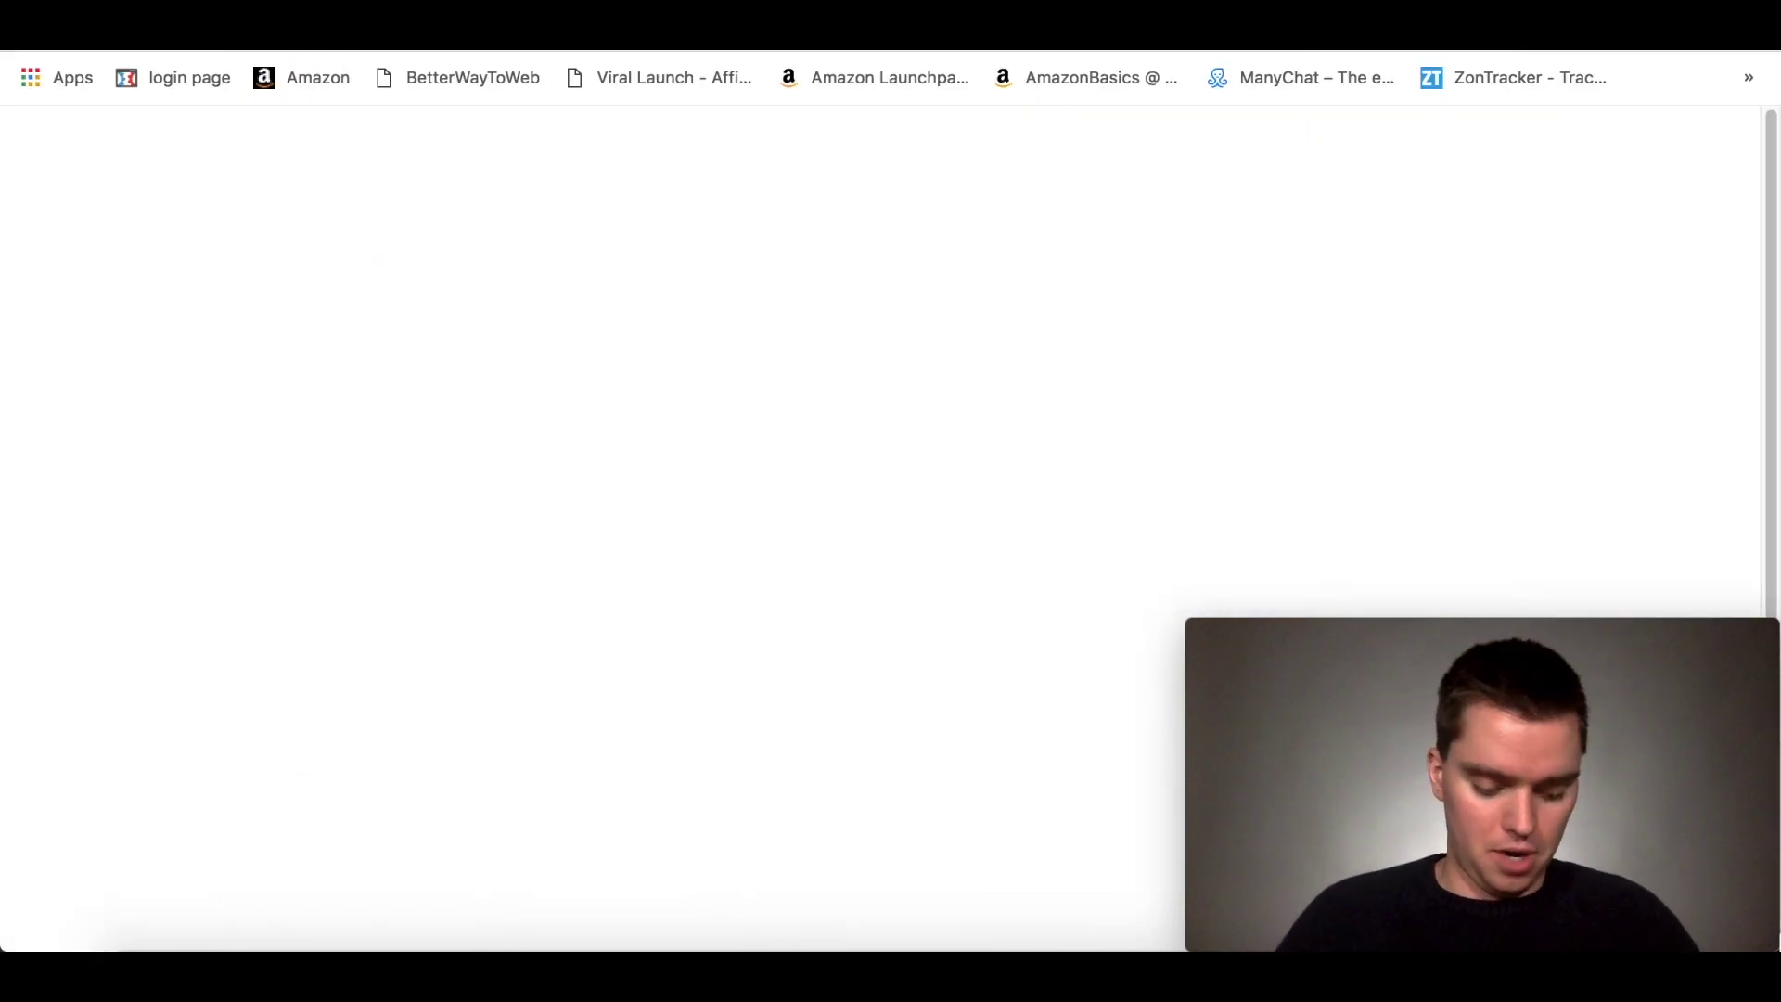
# Step: Open the Amazon home page in a new browser tab, ready for a product search
pyautogui.write('ama')
pyautogui.press('Return')
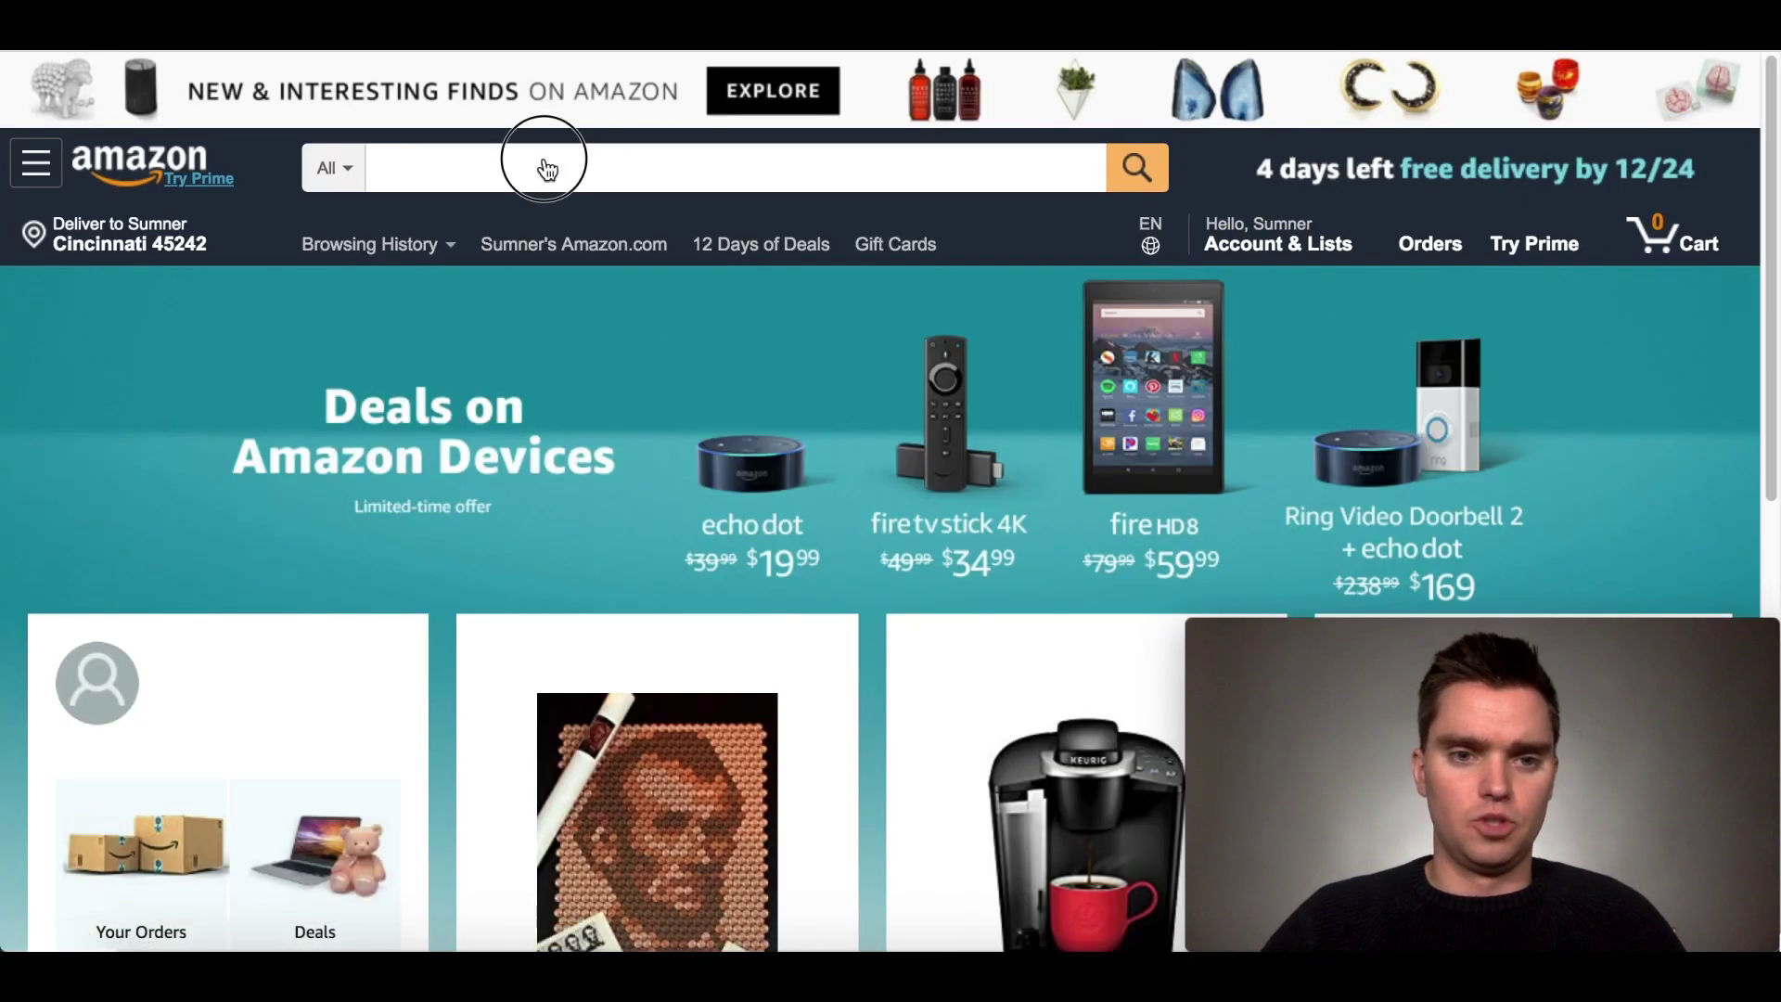
pyautogui.click(525, 161)
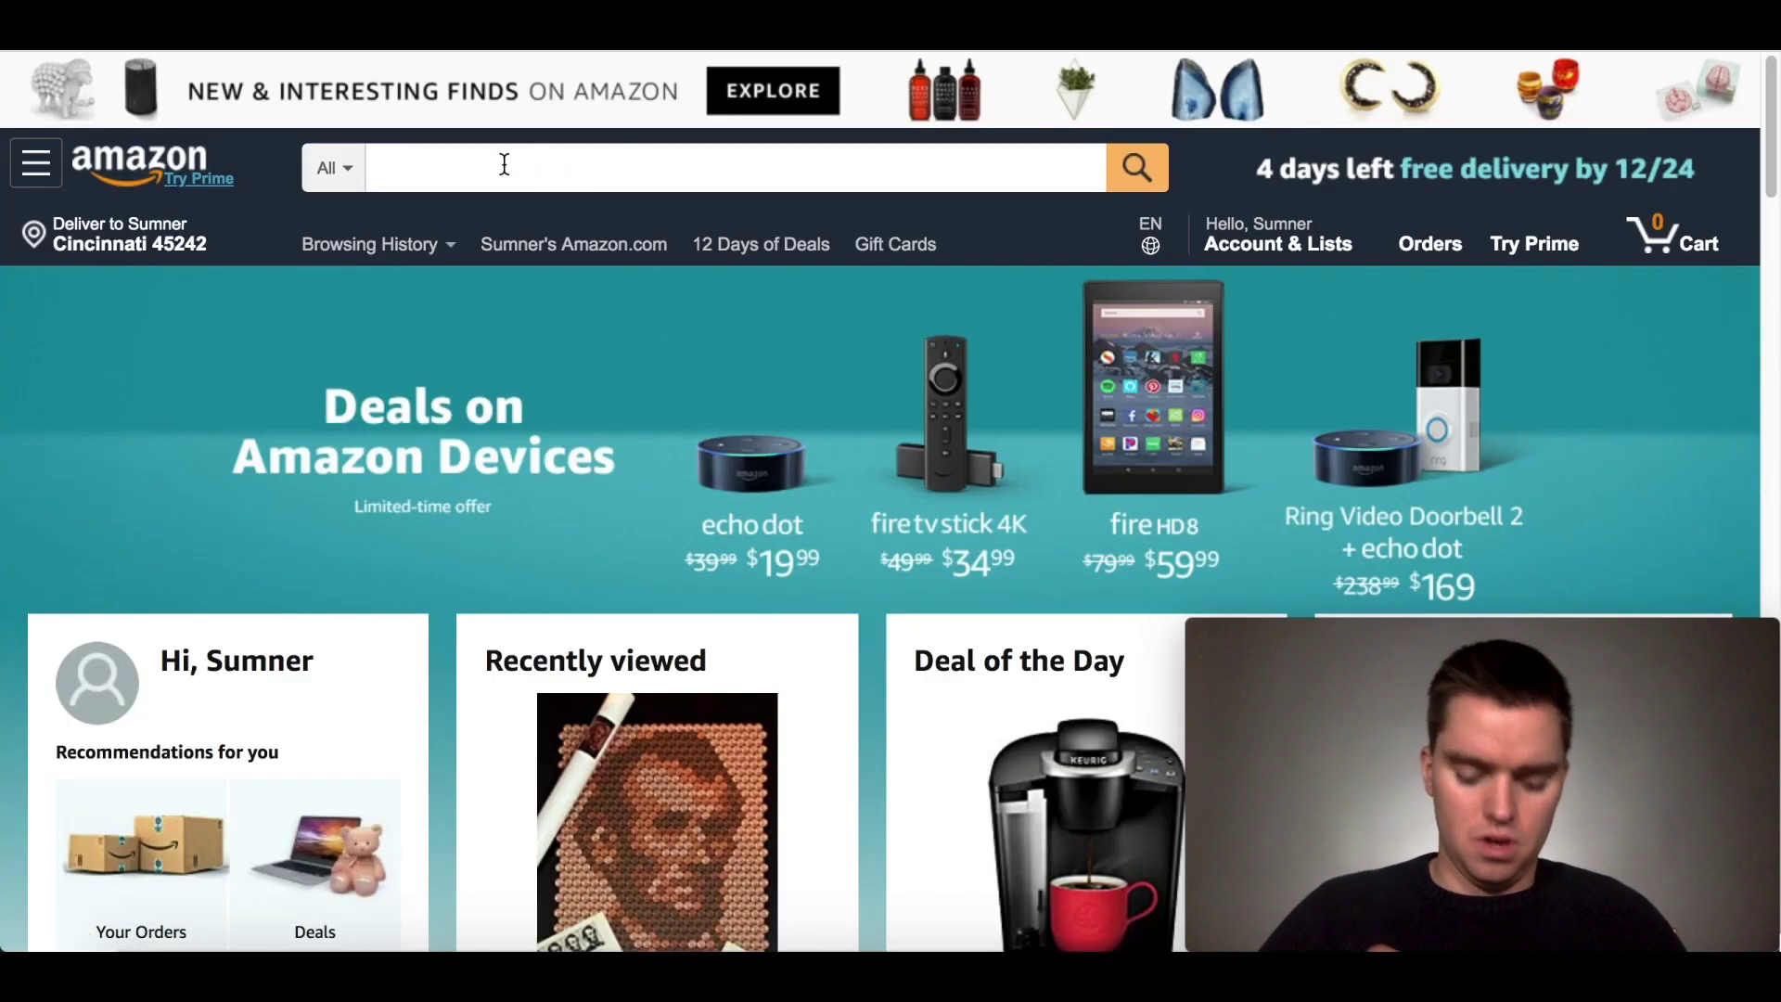
pyautogui.write('o')
pyautogui.press('BackSpace')
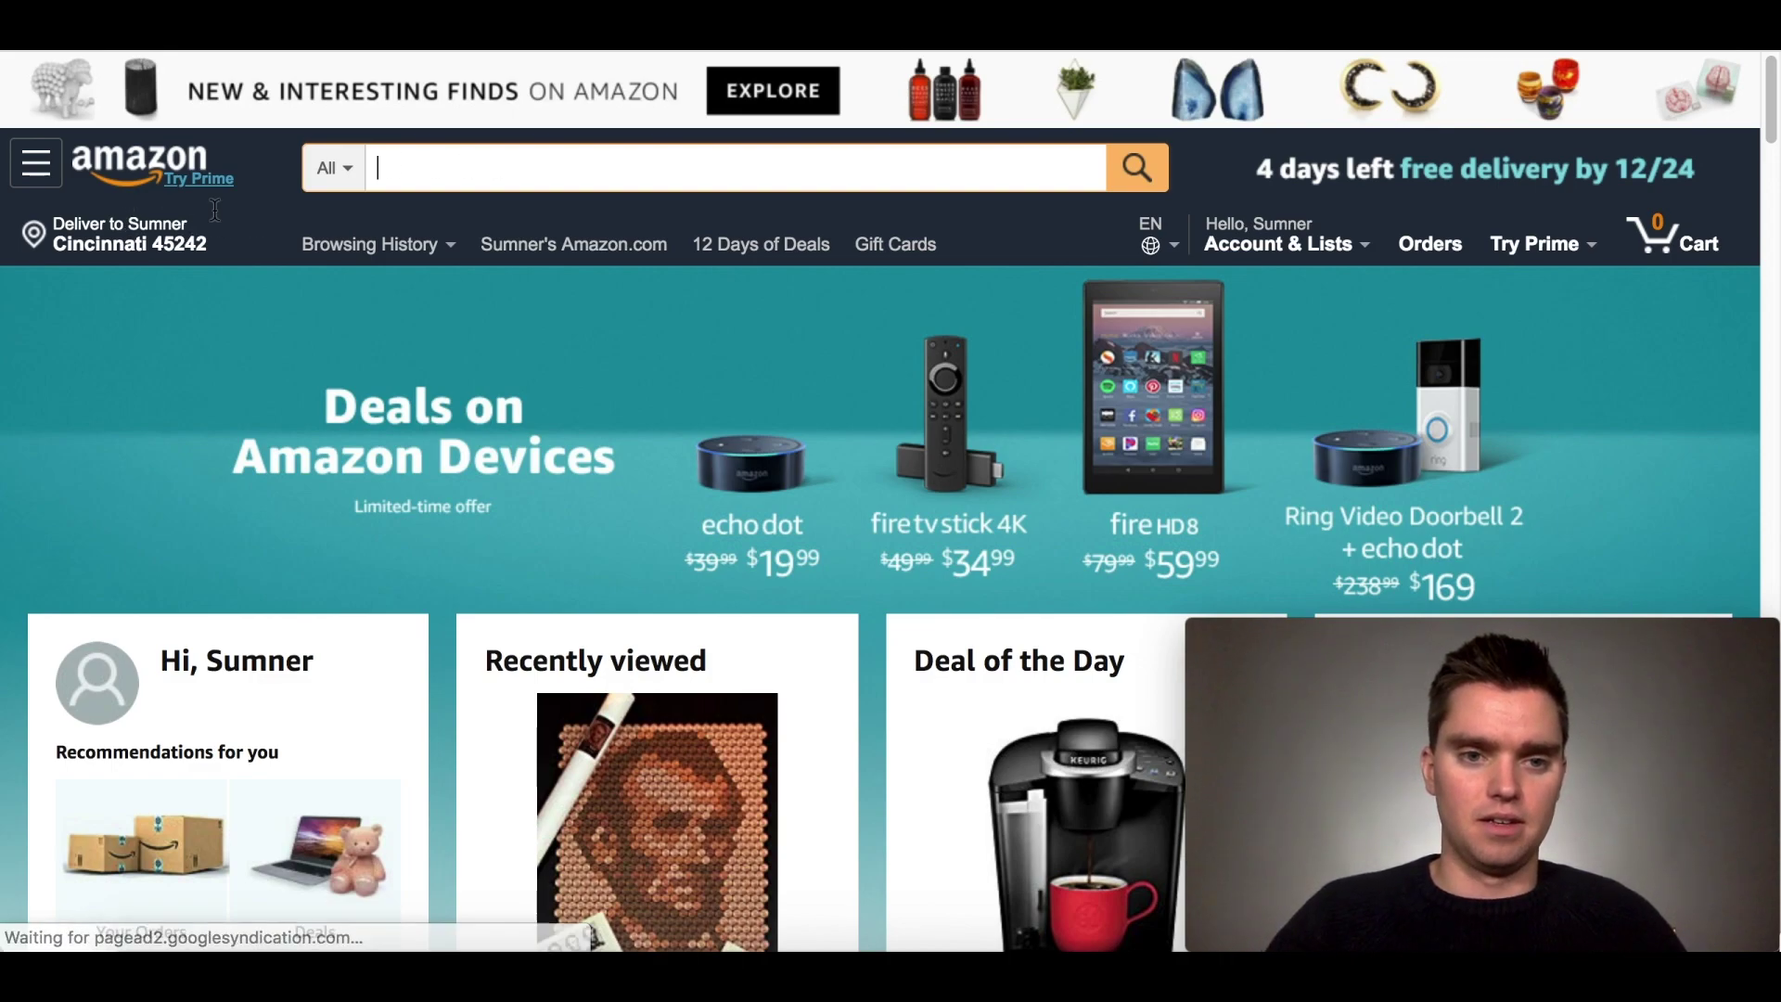
pyautogui.write('plastic ')
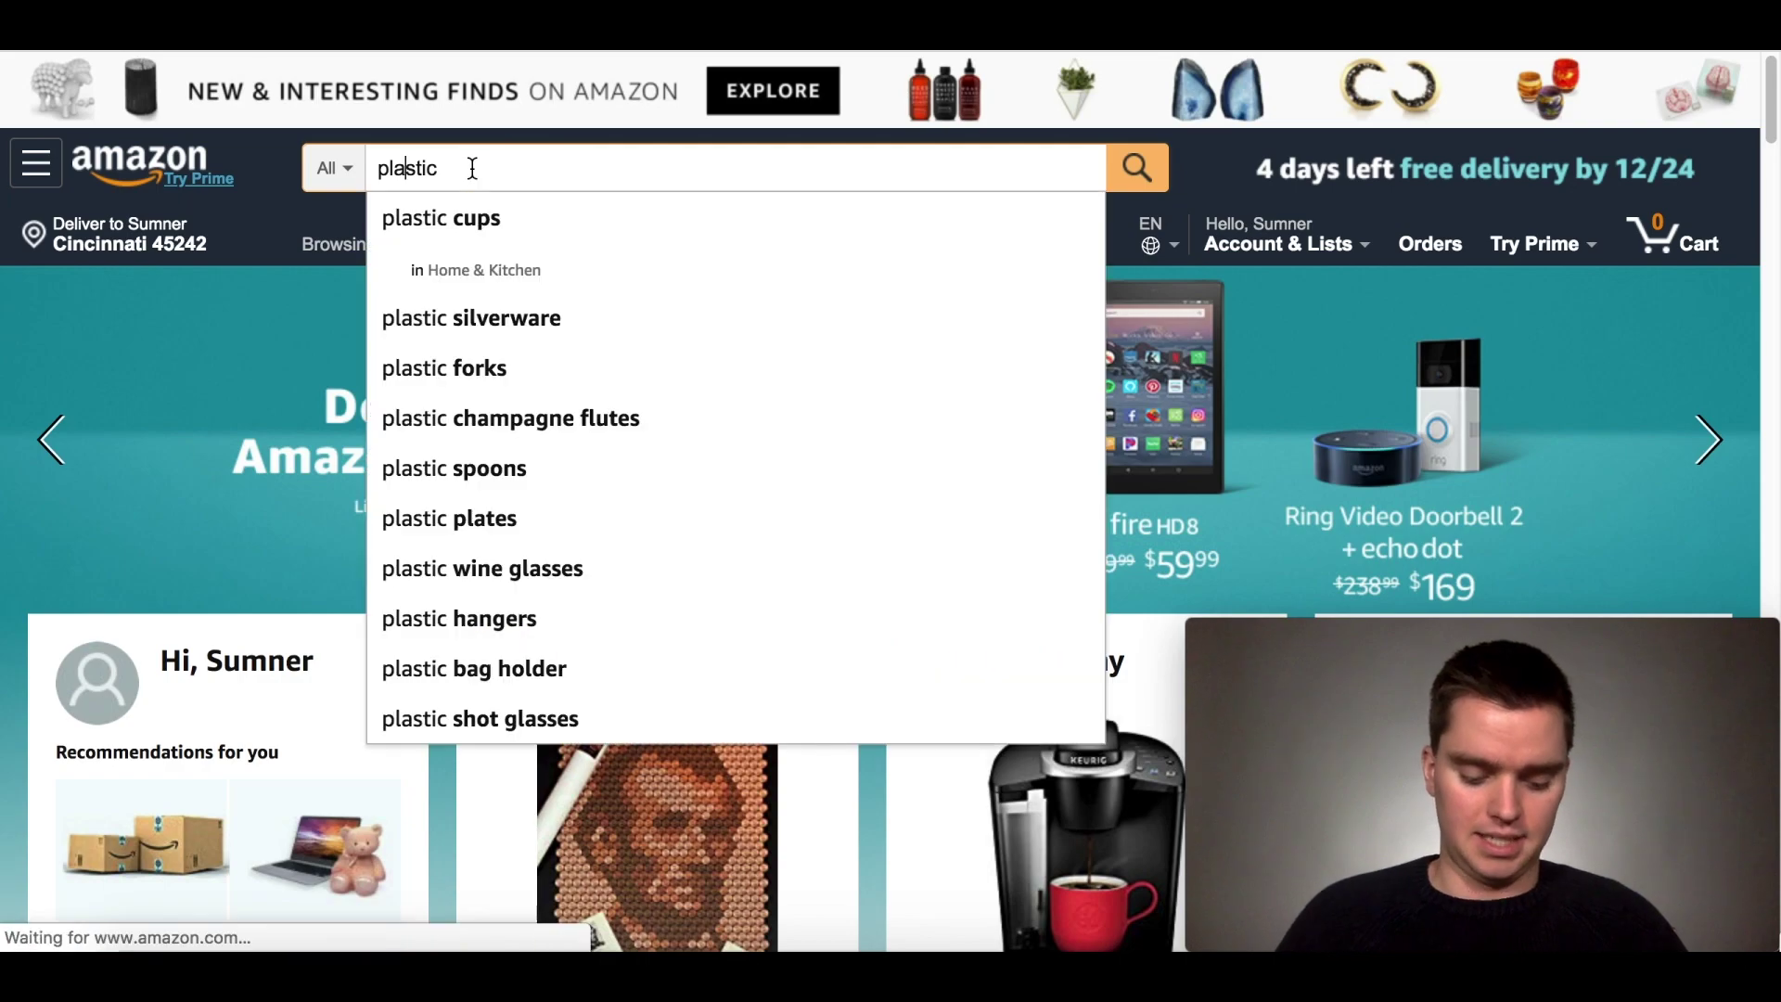
pyautogui.write('wrap')
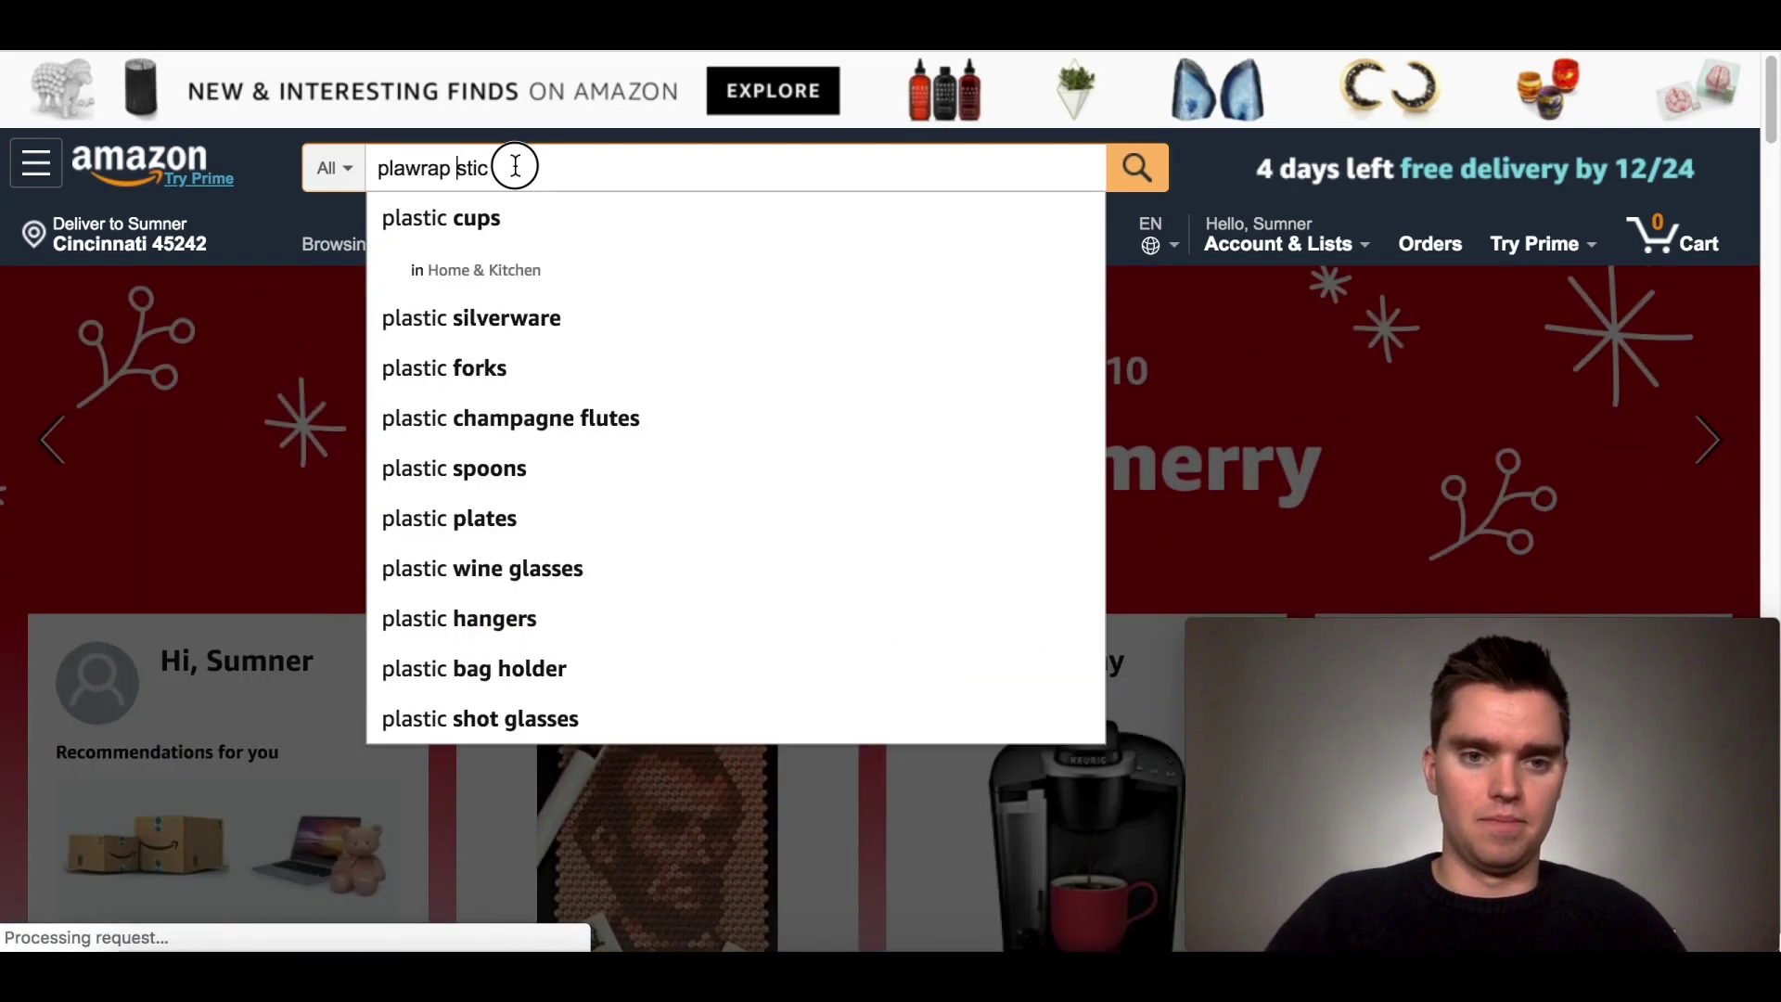
pyautogui.press('Escape')
# Step: Search all Amazon departments for "plastic wrap seal", replacing the garbled search text
pyautogui.press('super+a')
pyautogui.write('p')
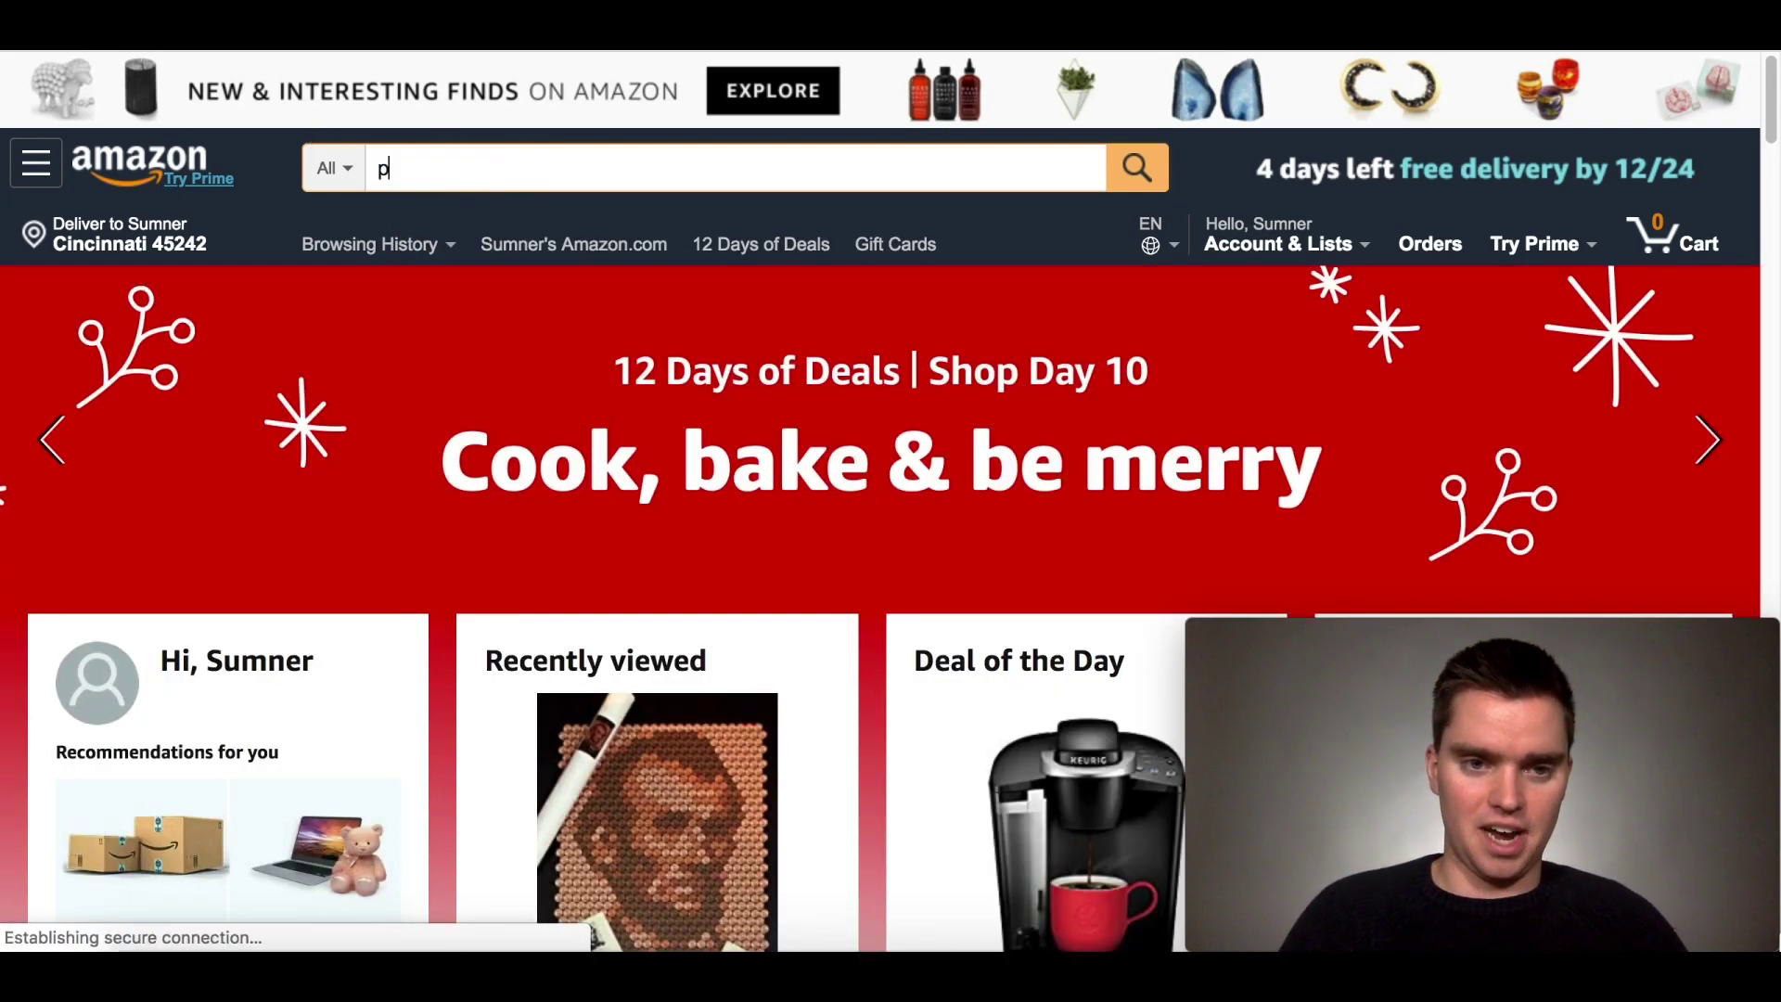
pyautogui.write('lastic wrap seal')
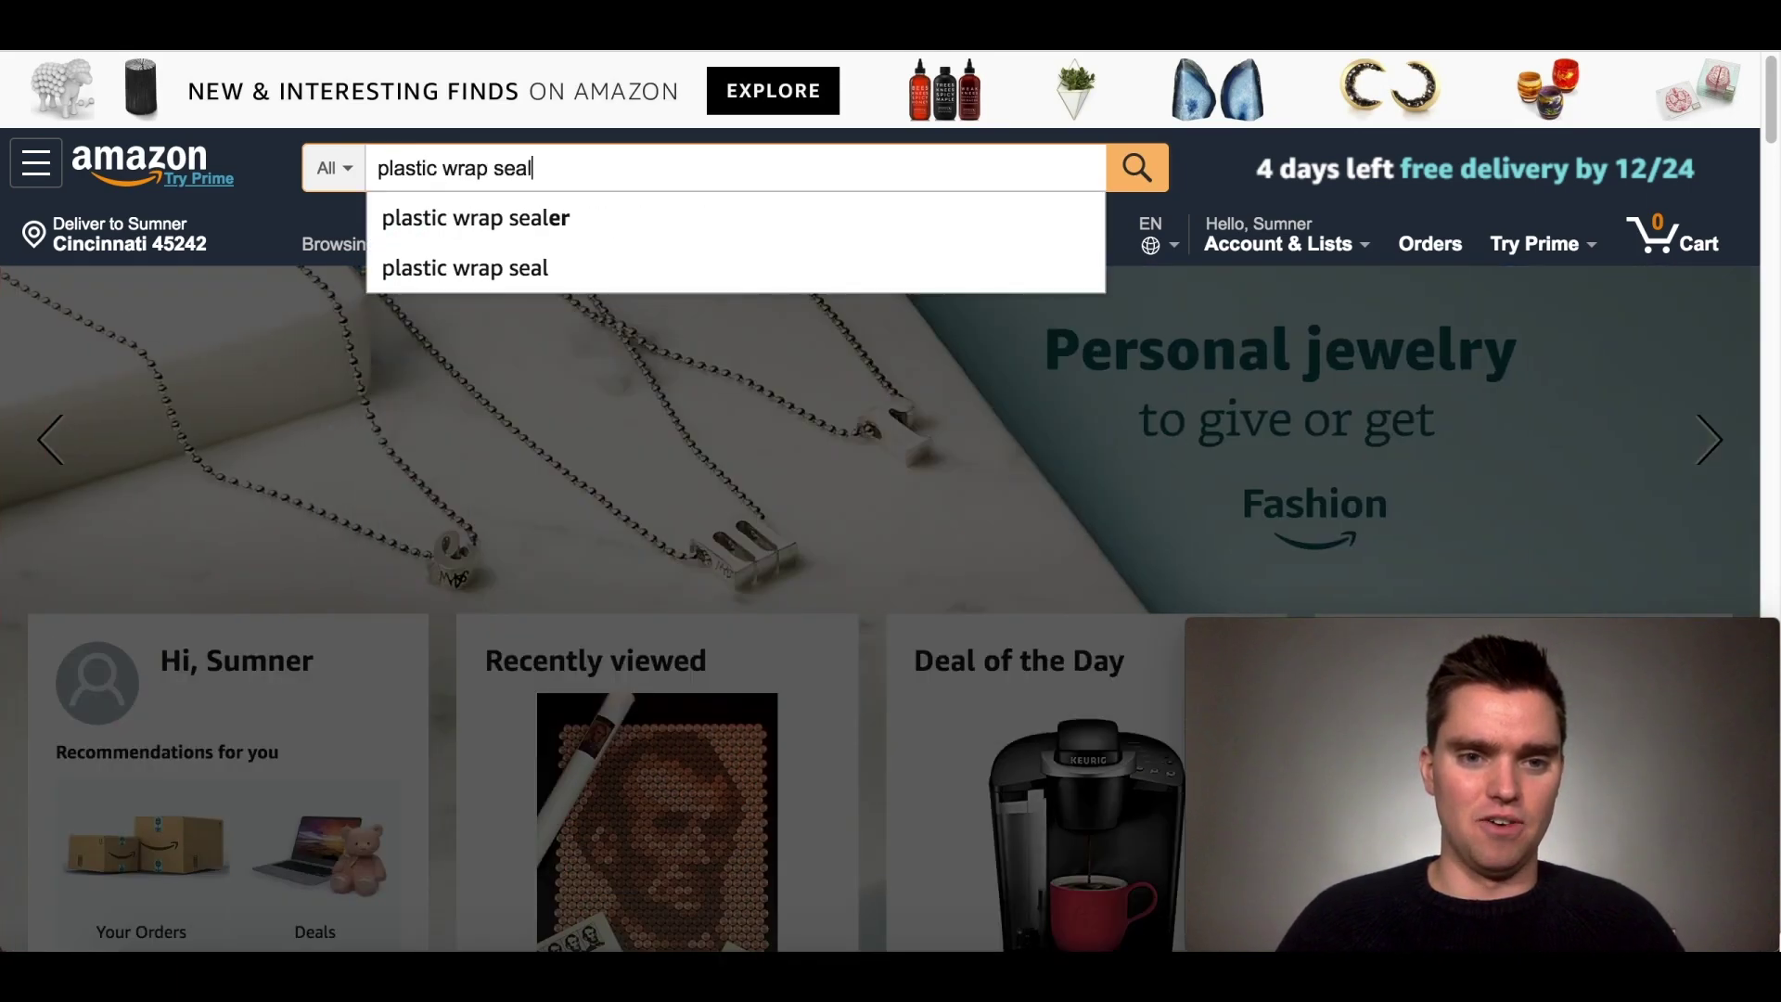
pyautogui.press('Return')
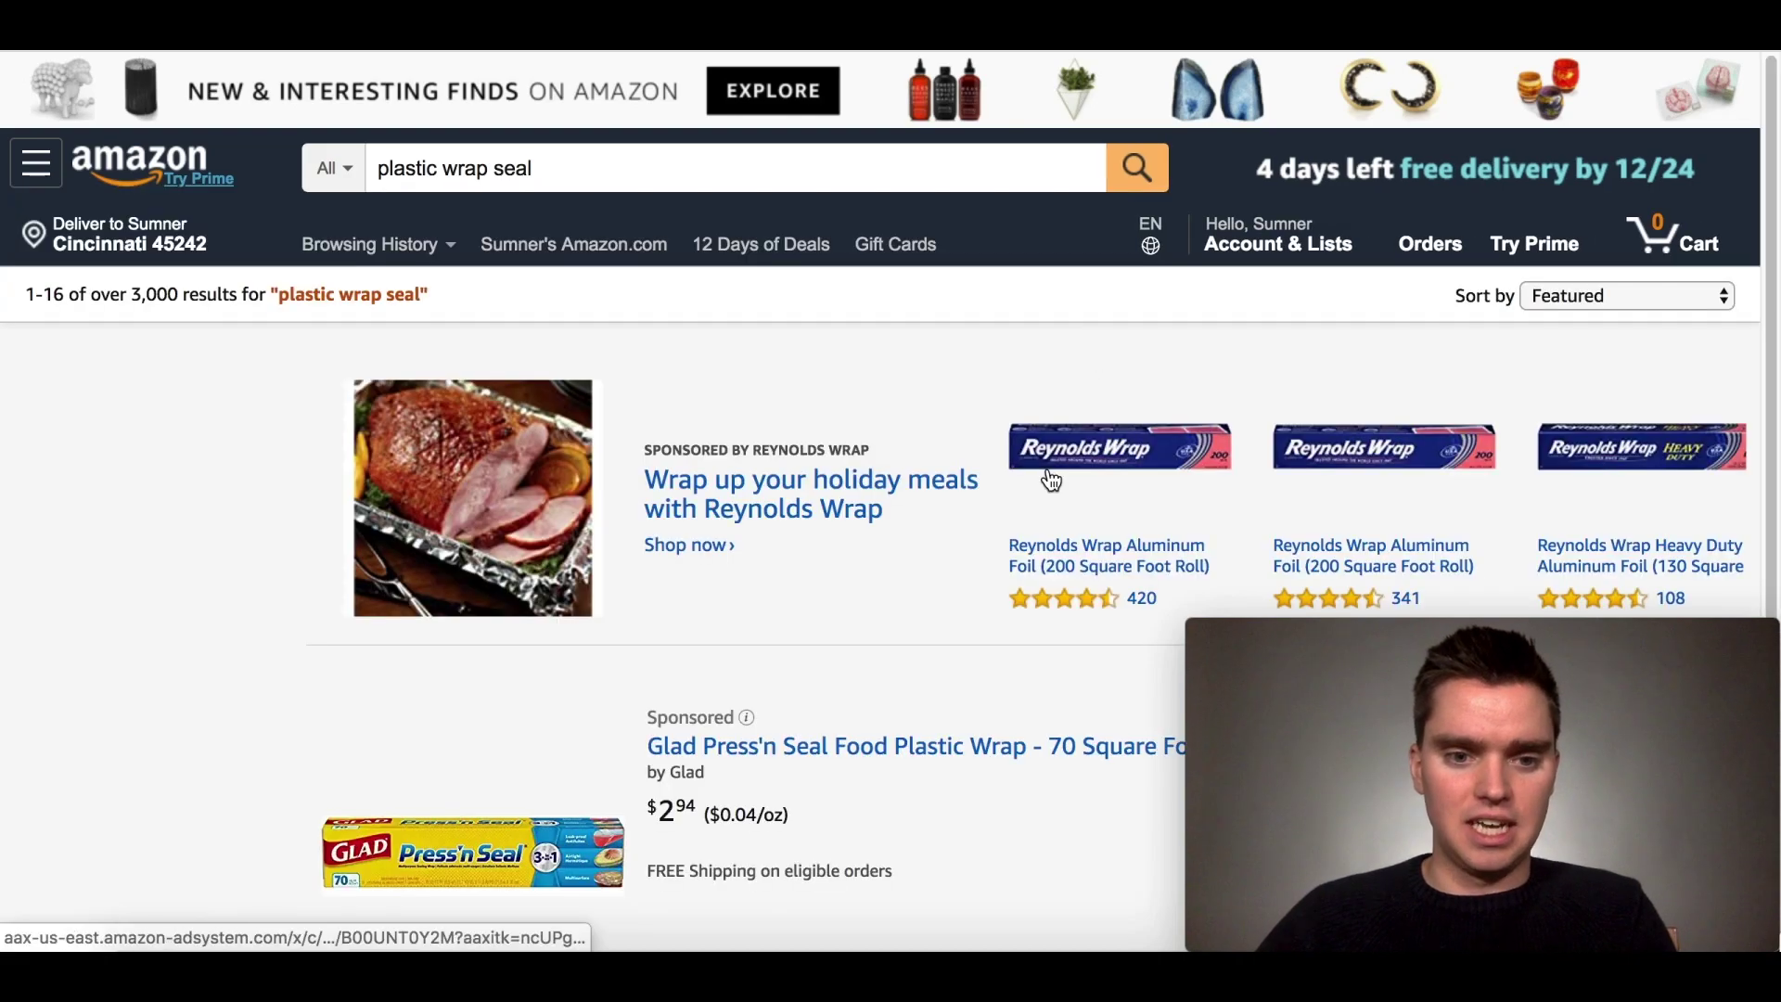
# Step: Scan the first "plastic wrap seal" results on Amazon for products resembling the reusable silicone wrap
pyautogui.scroll(-9, 1048, 478)
pyautogui.scroll(-5, 1048, 478)
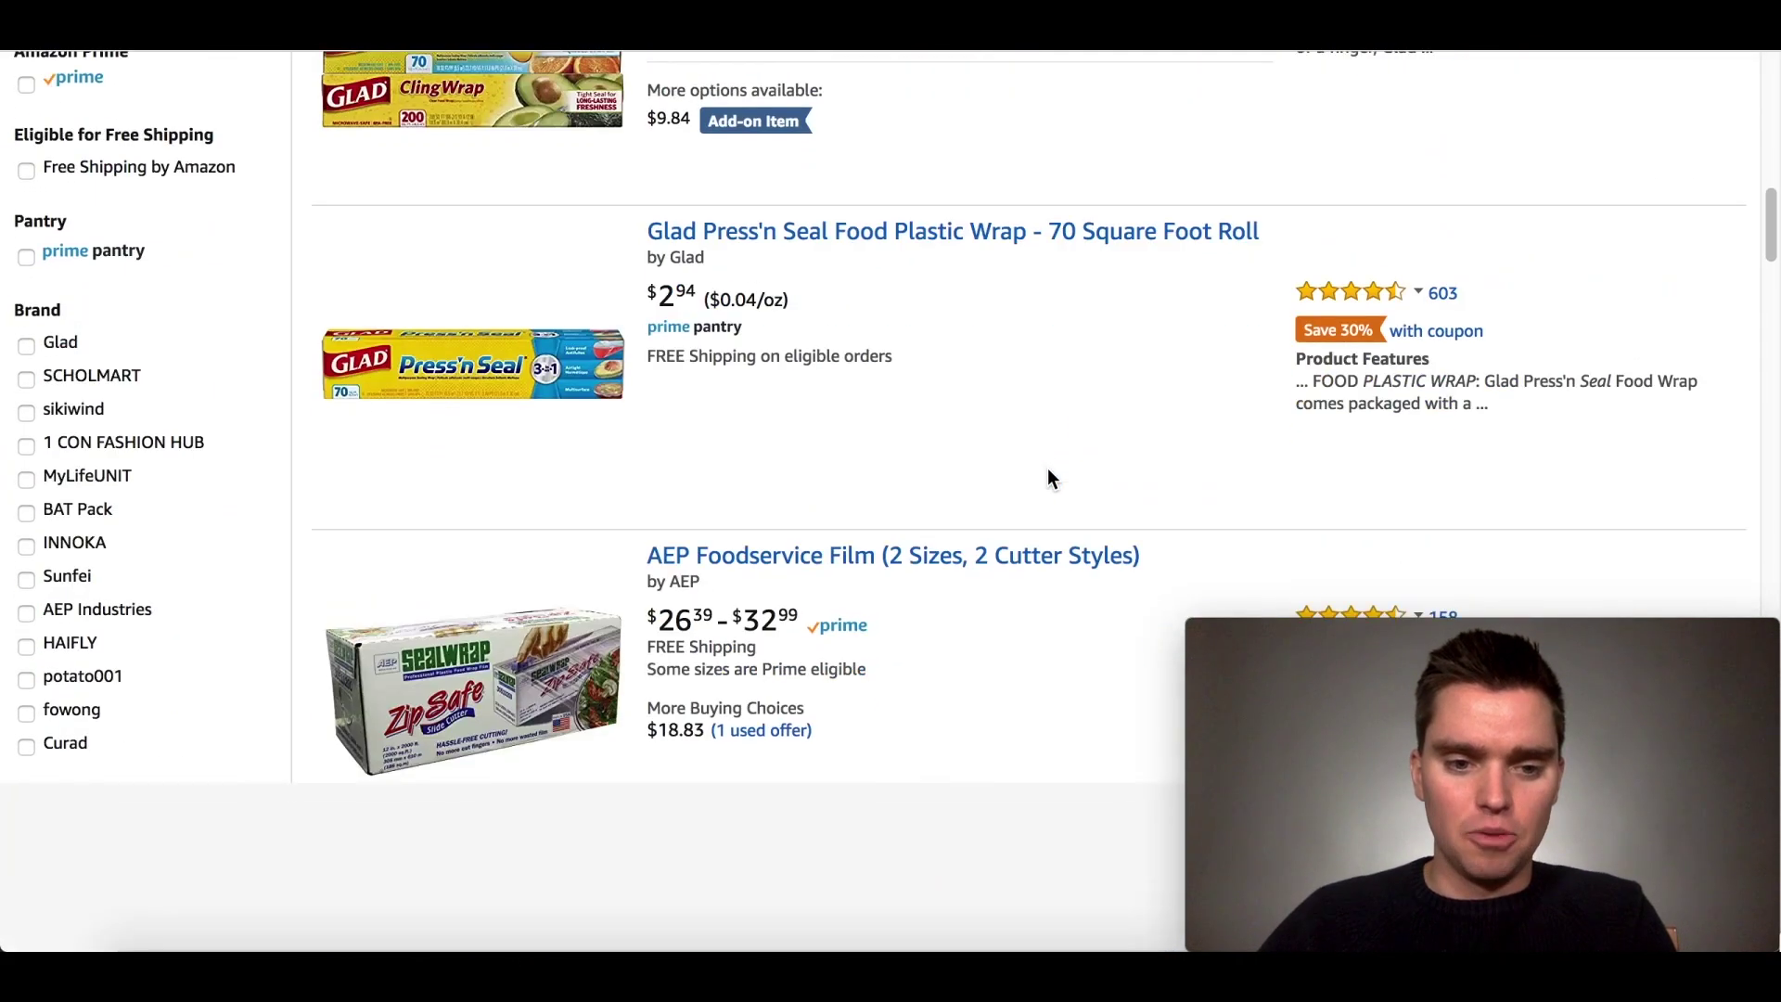
pyautogui.scroll(15, 1048, 478)
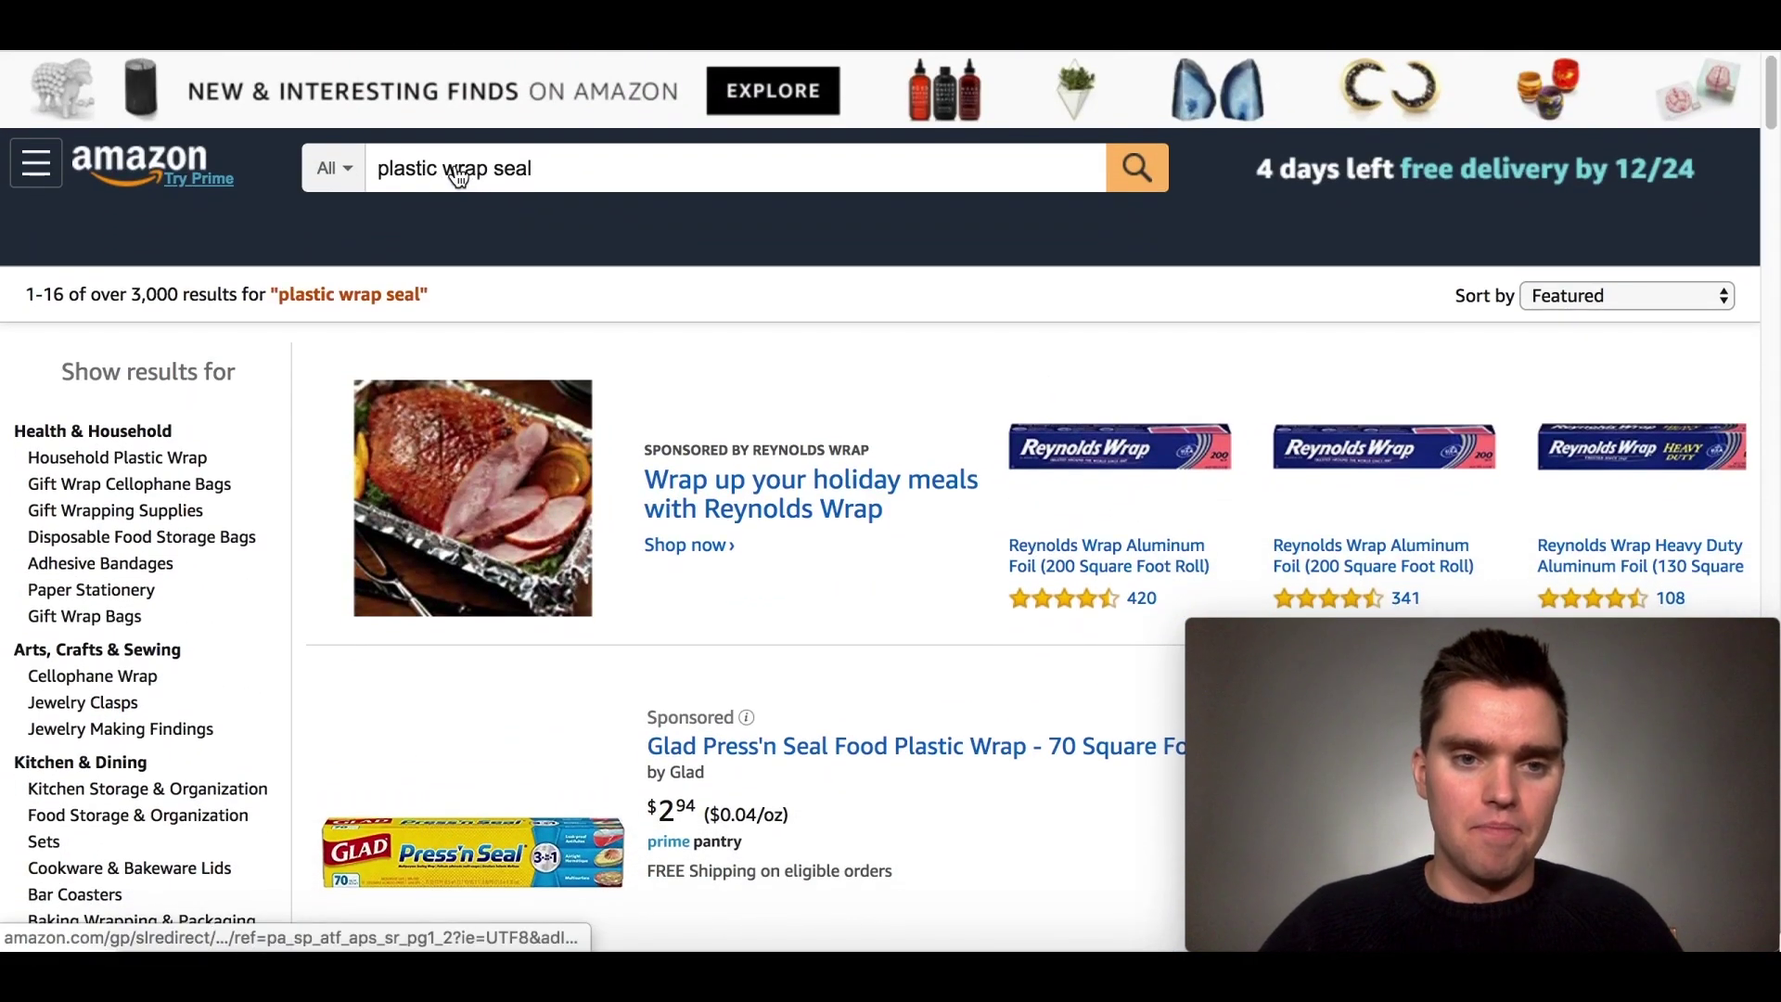
# Step: Replace "plastic" with "silicone" in the Amazon query and search all departments for "silicone wrap seal"
pyautogui.moveTo(442, 170); pyautogui.dragTo(371, 167)
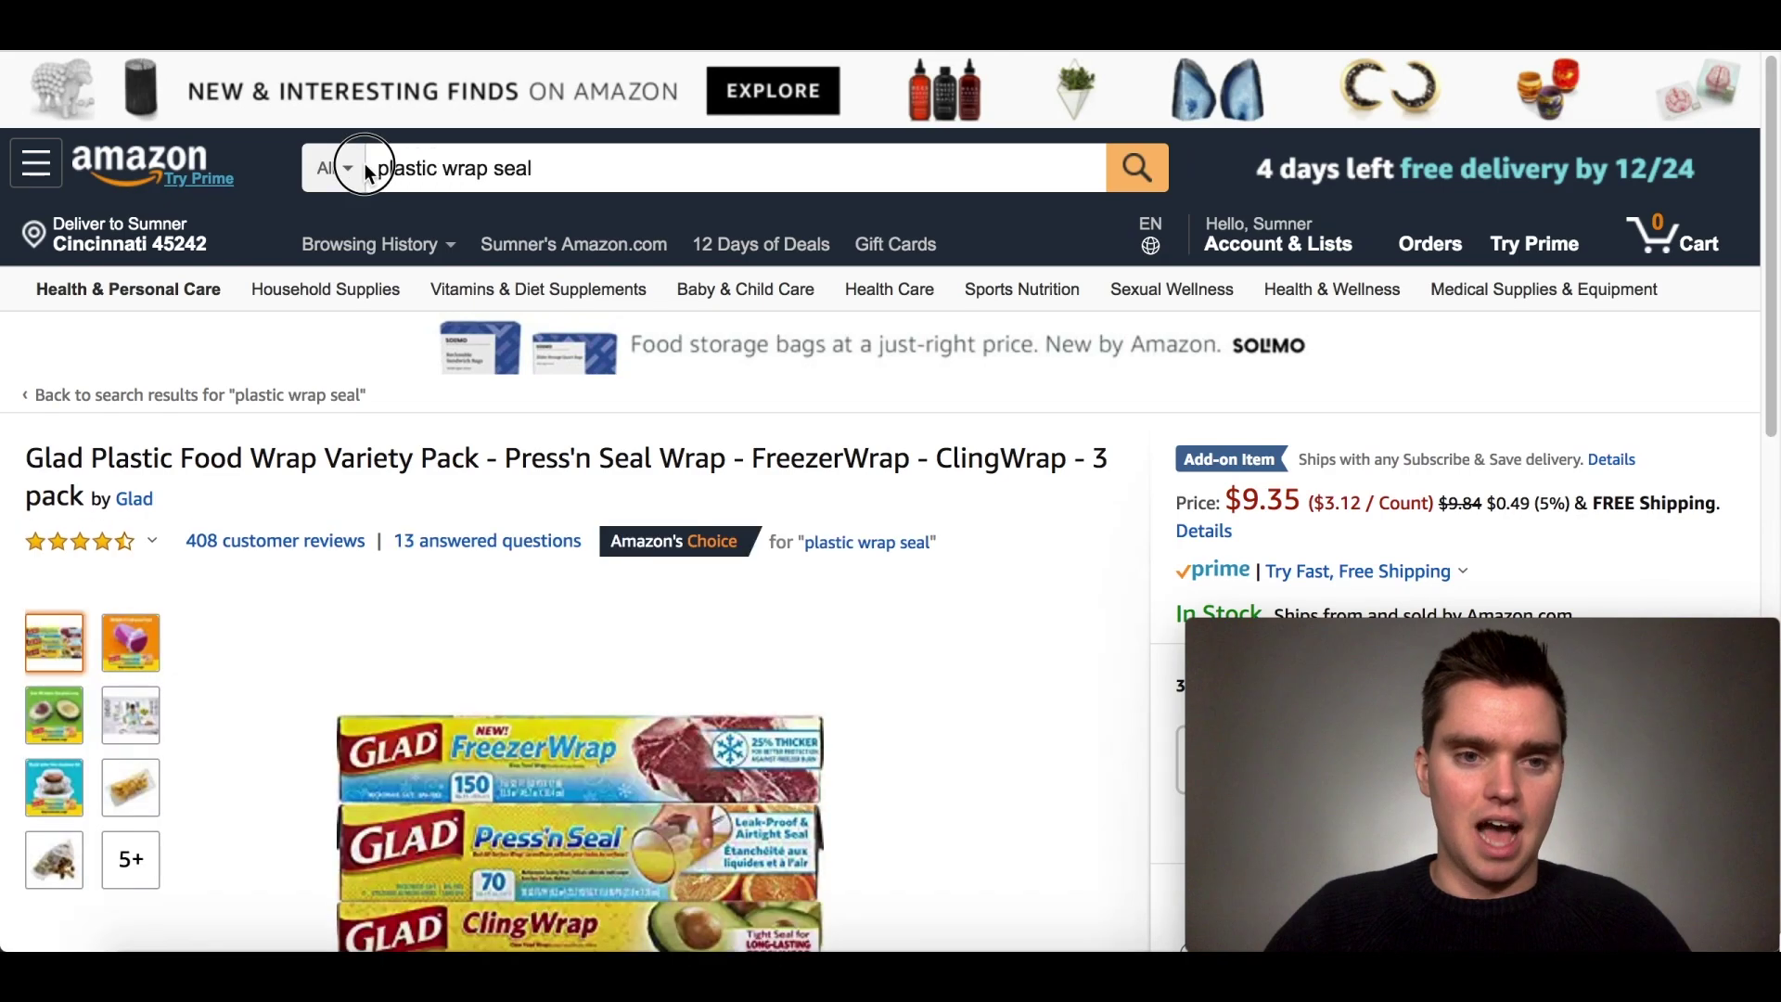
pyautogui.moveTo(434, 170); pyautogui.dragTo(371, 173)
pyautogui.write('silicon')
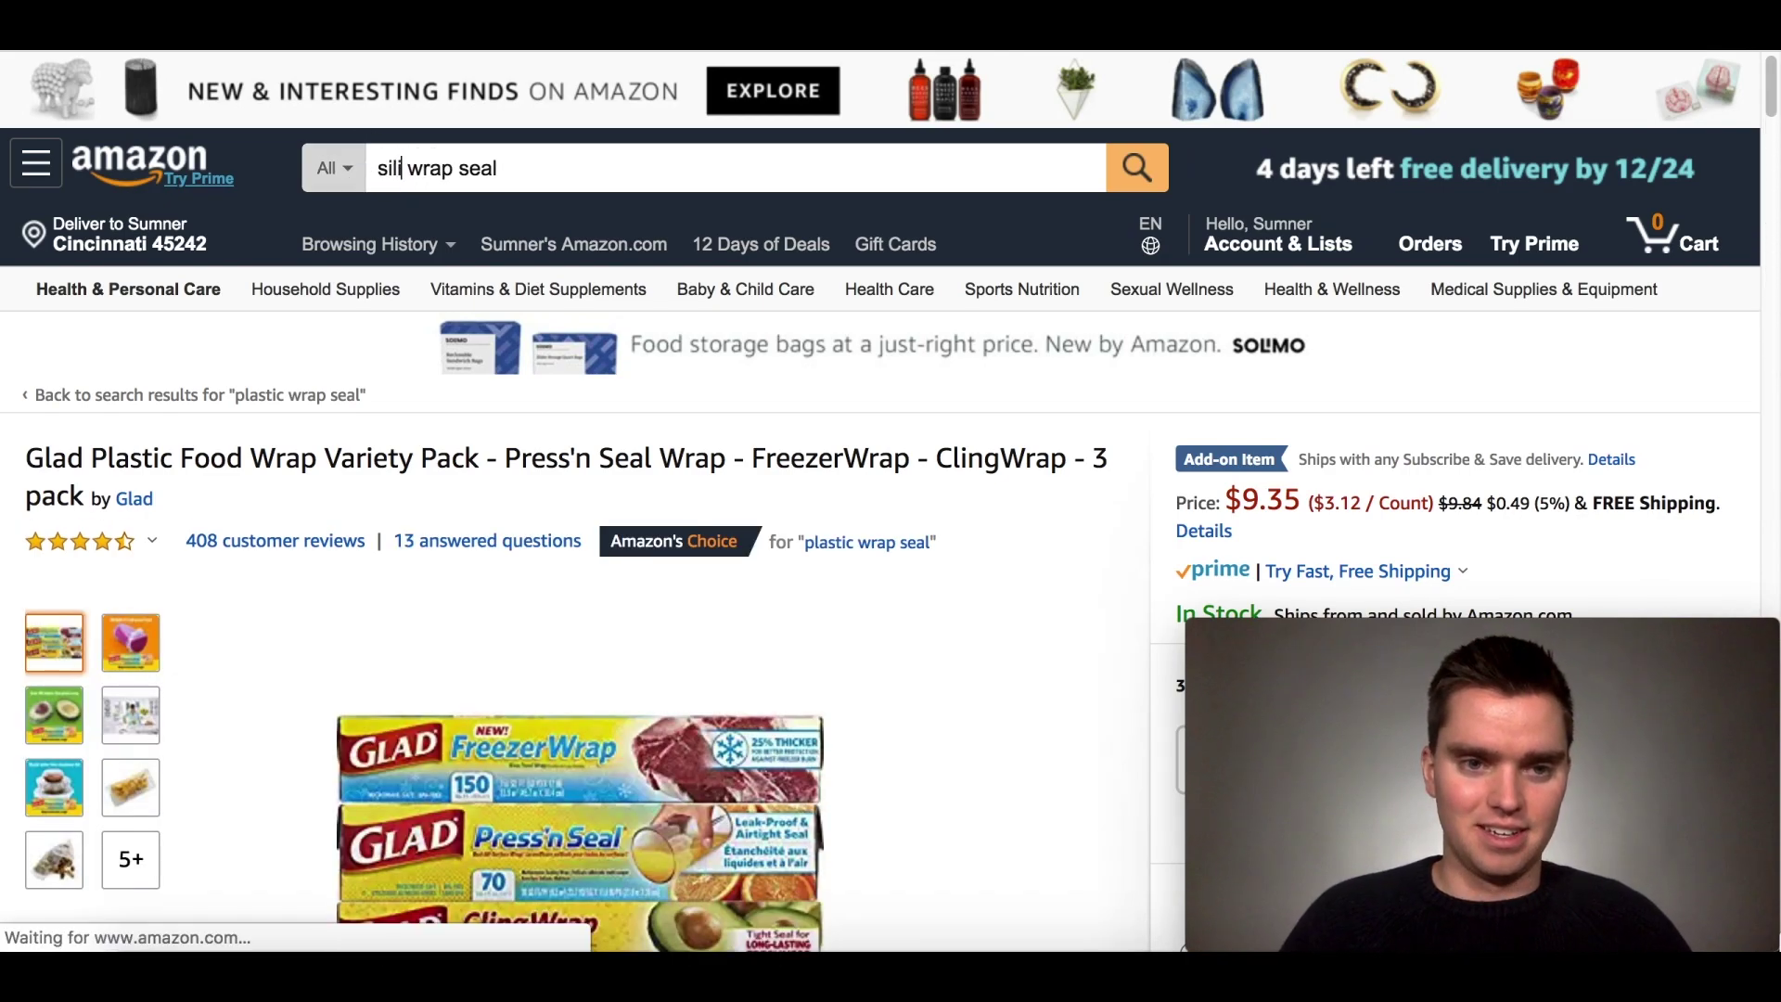
pyautogui.write('e')
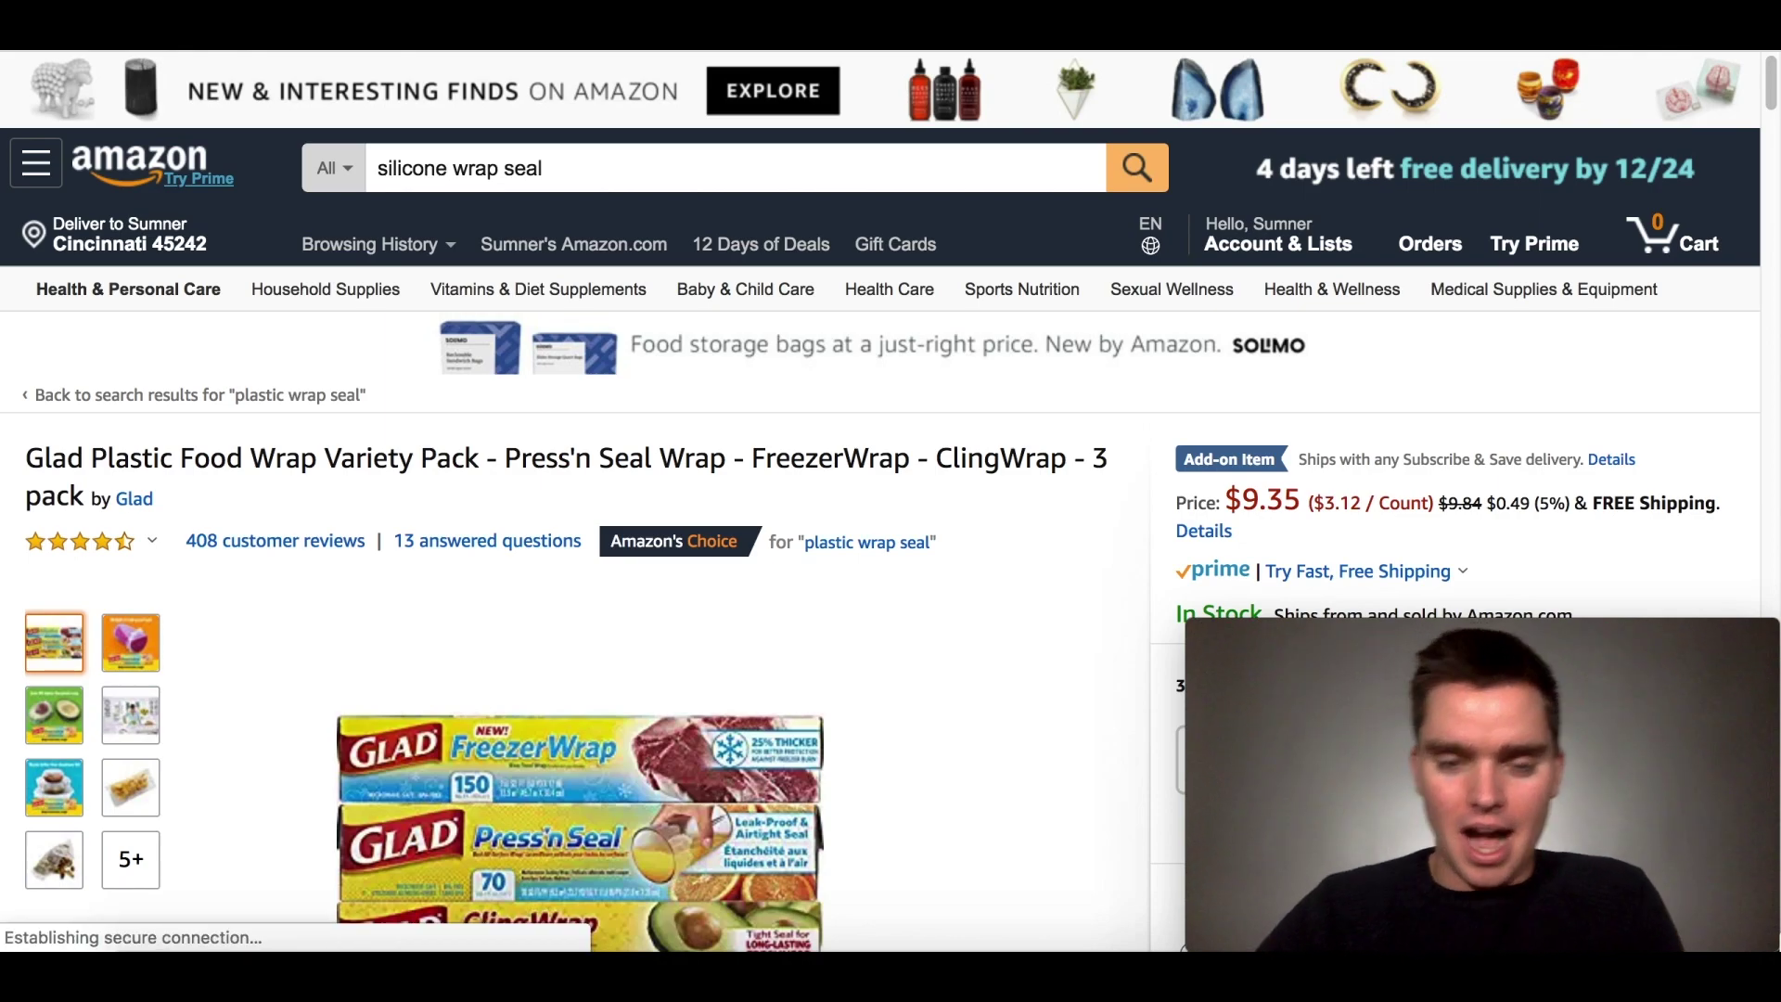
pyautogui.click(1122, 172)
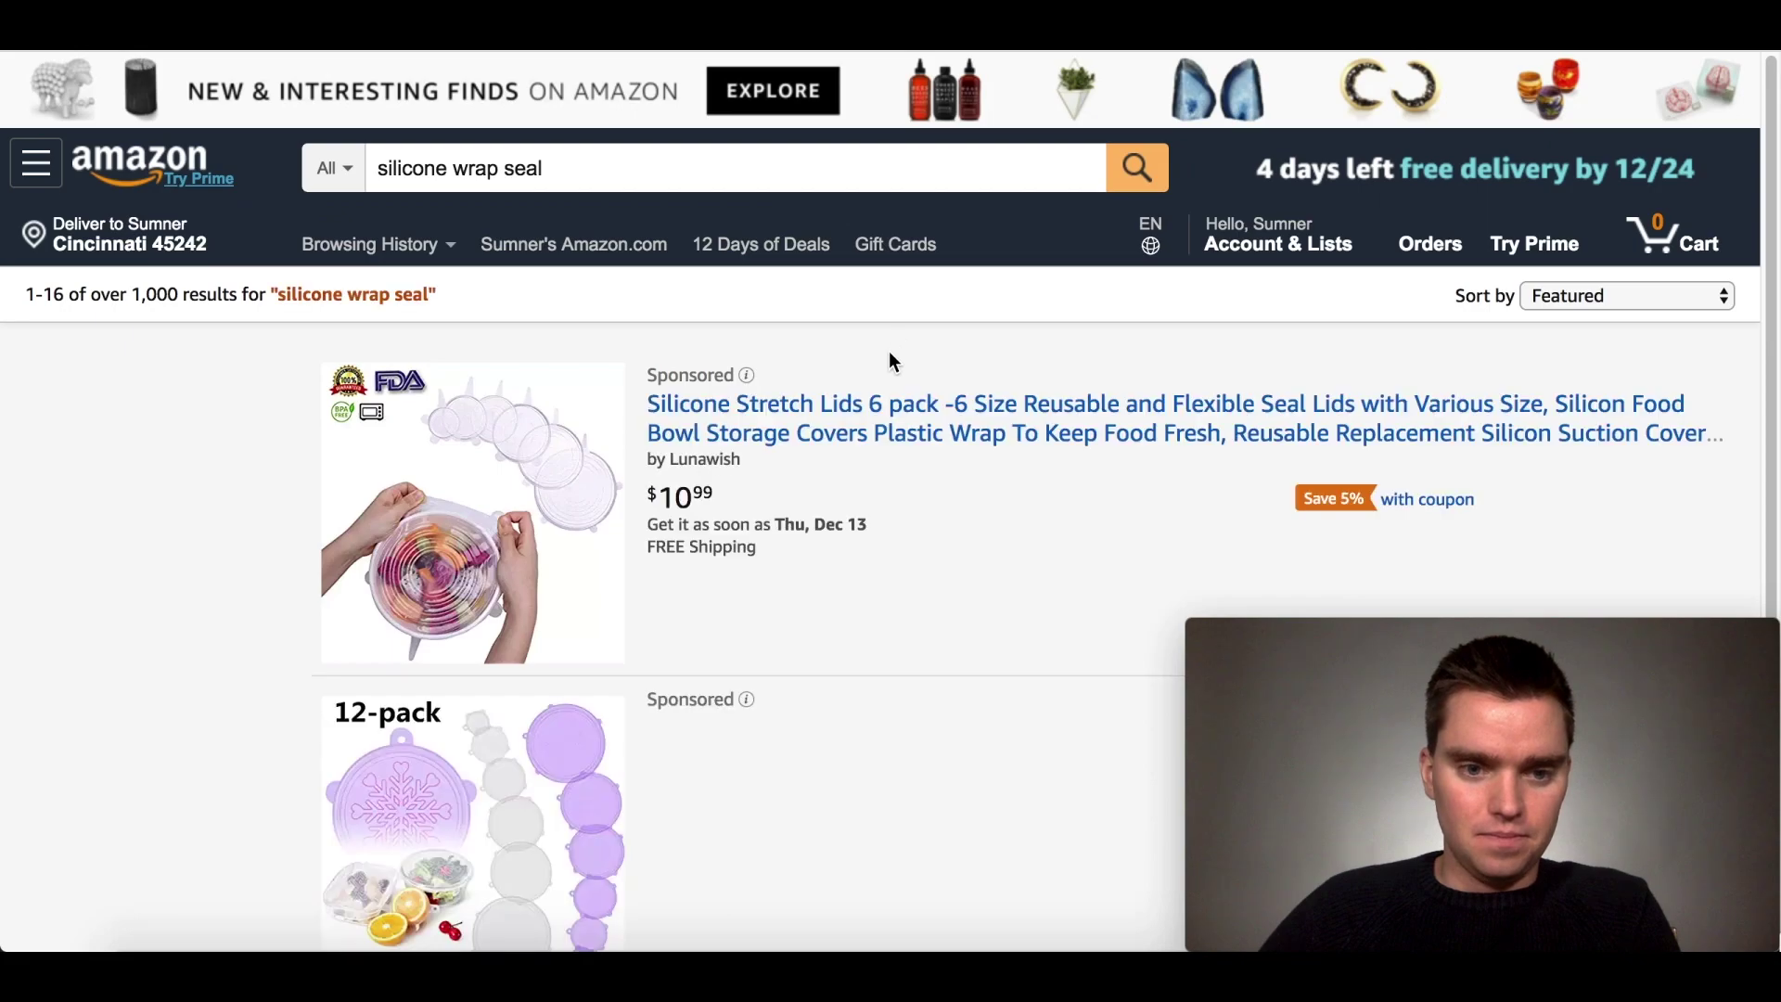
# Step: Scan the "silicone wrap seal" results for reusable stretch lids and food wraps, comparing their prices, ratings and review counts
pyautogui.scroll(-2, 899, 360)
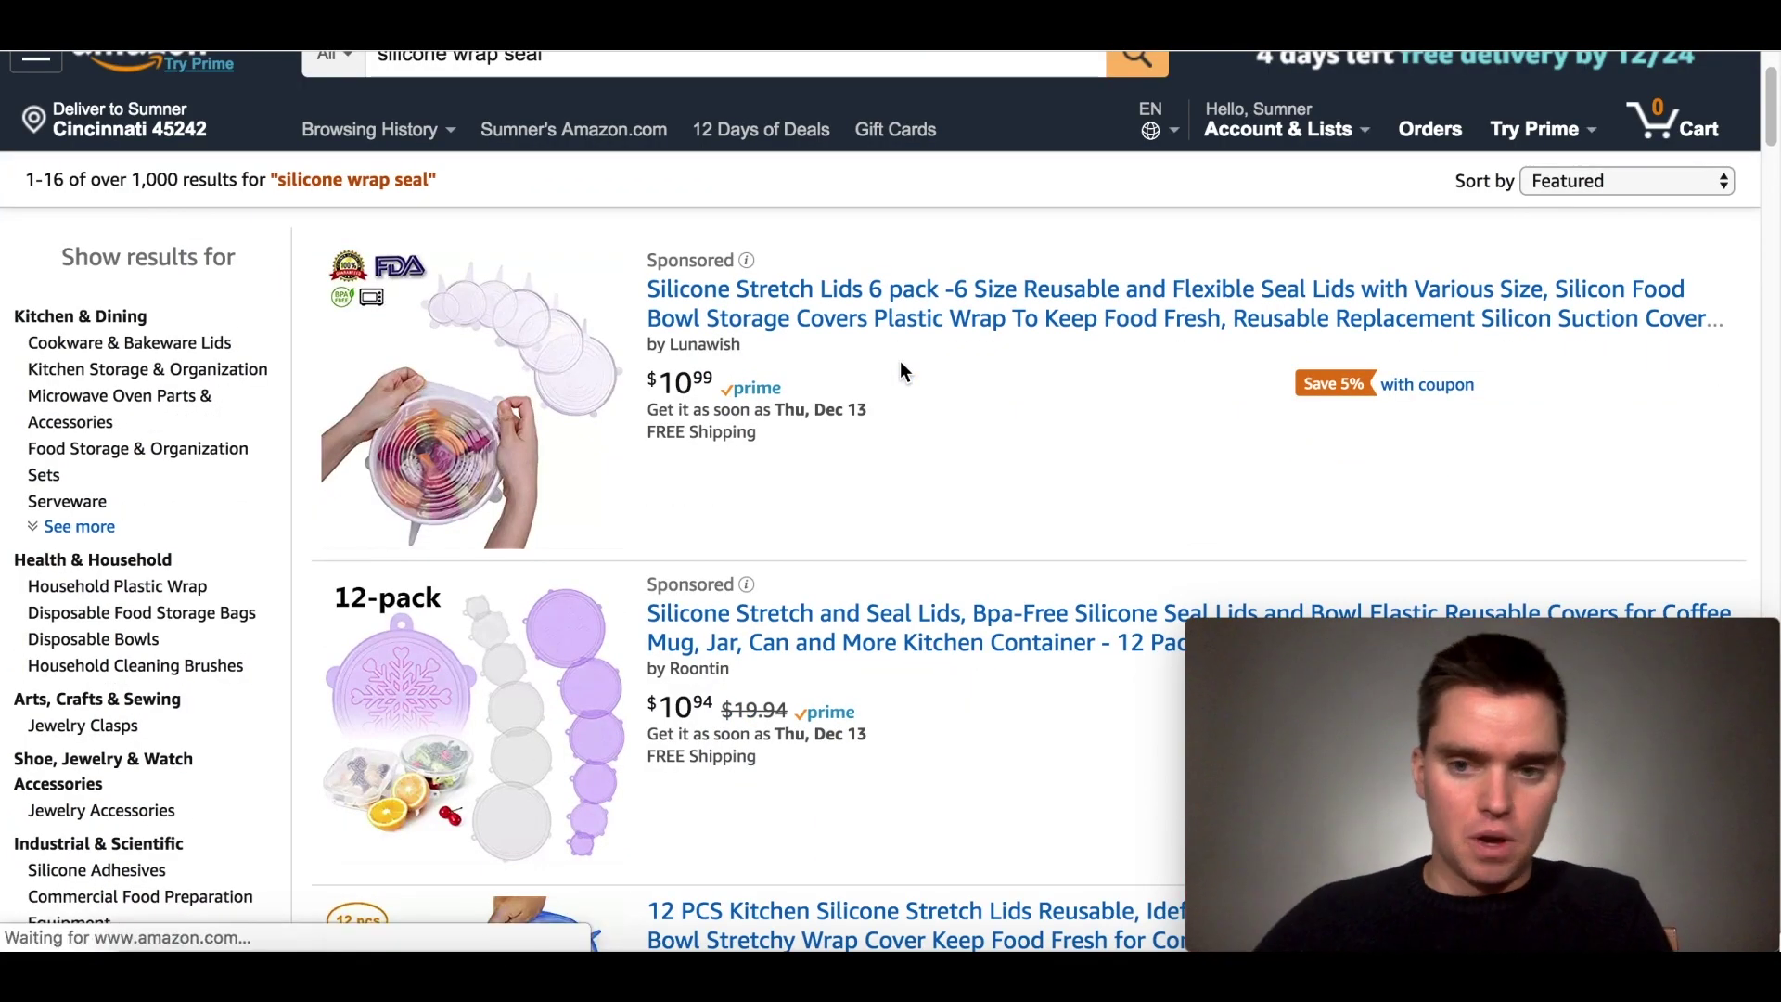
pyautogui.scroll(-7, 950, 369)
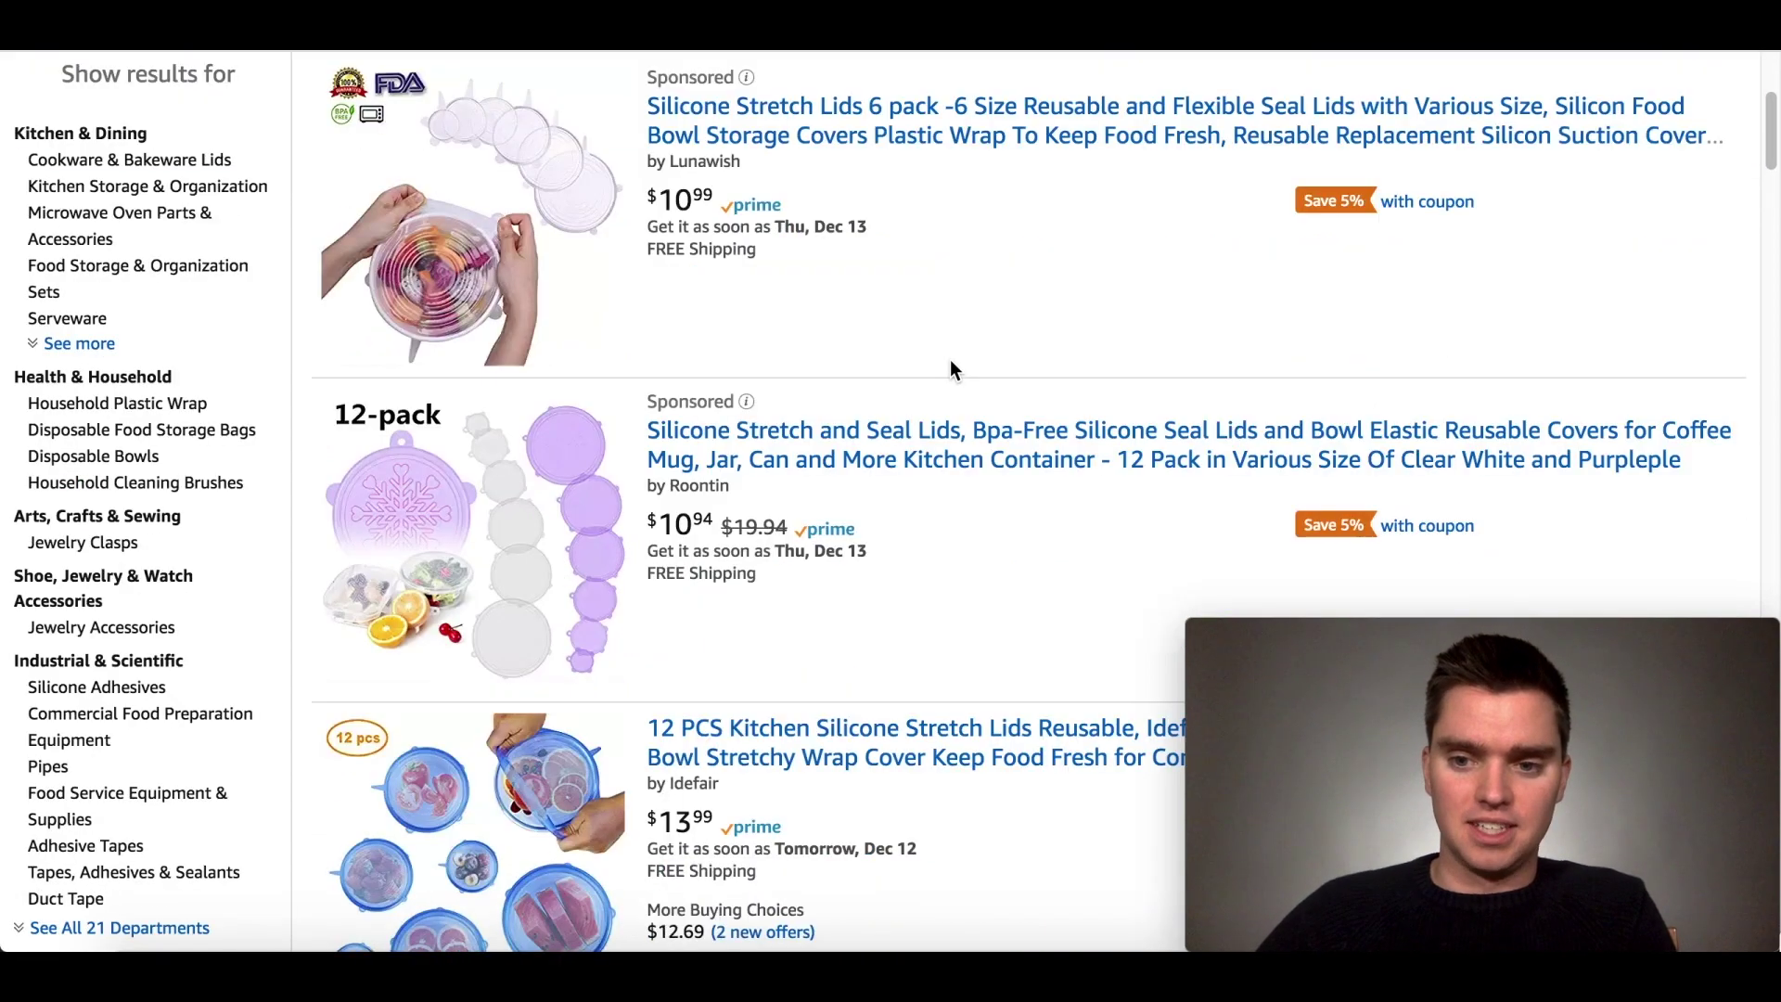
pyautogui.scroll(-5, 951, 369)
pyautogui.scroll(-6, 946, 374)
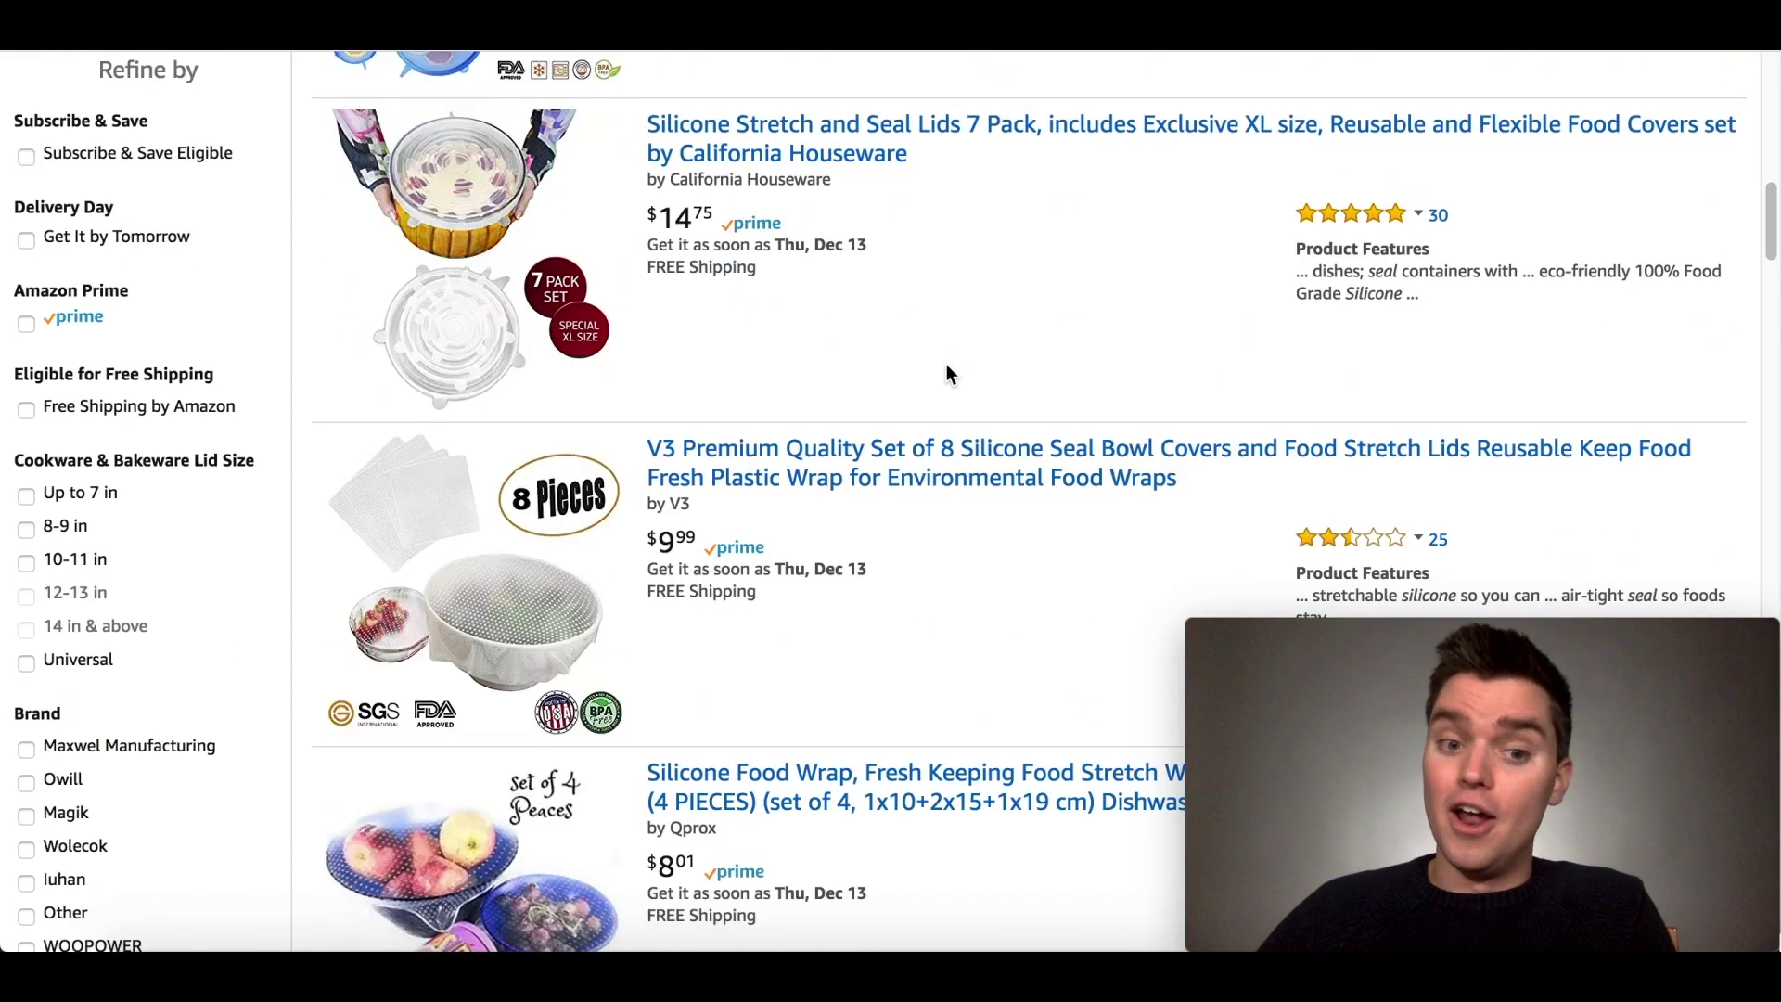
pyautogui.scroll(-12, 947, 366)
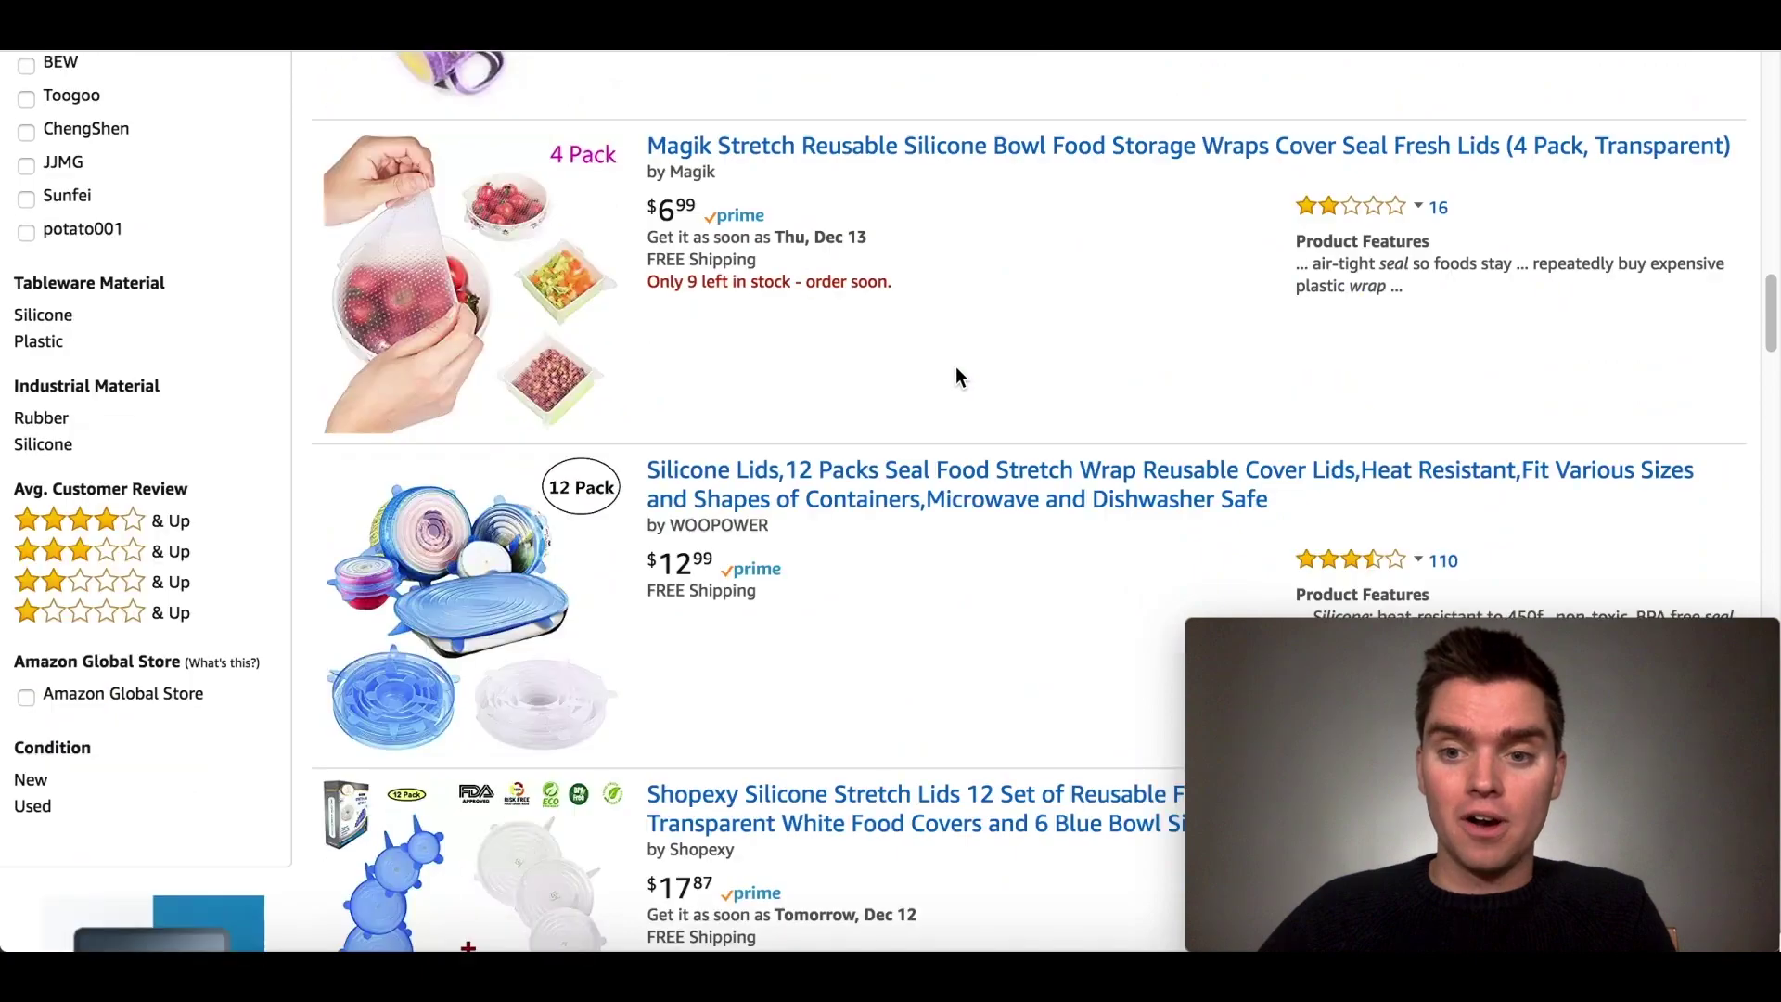
pyautogui.scroll(20, 959, 369)
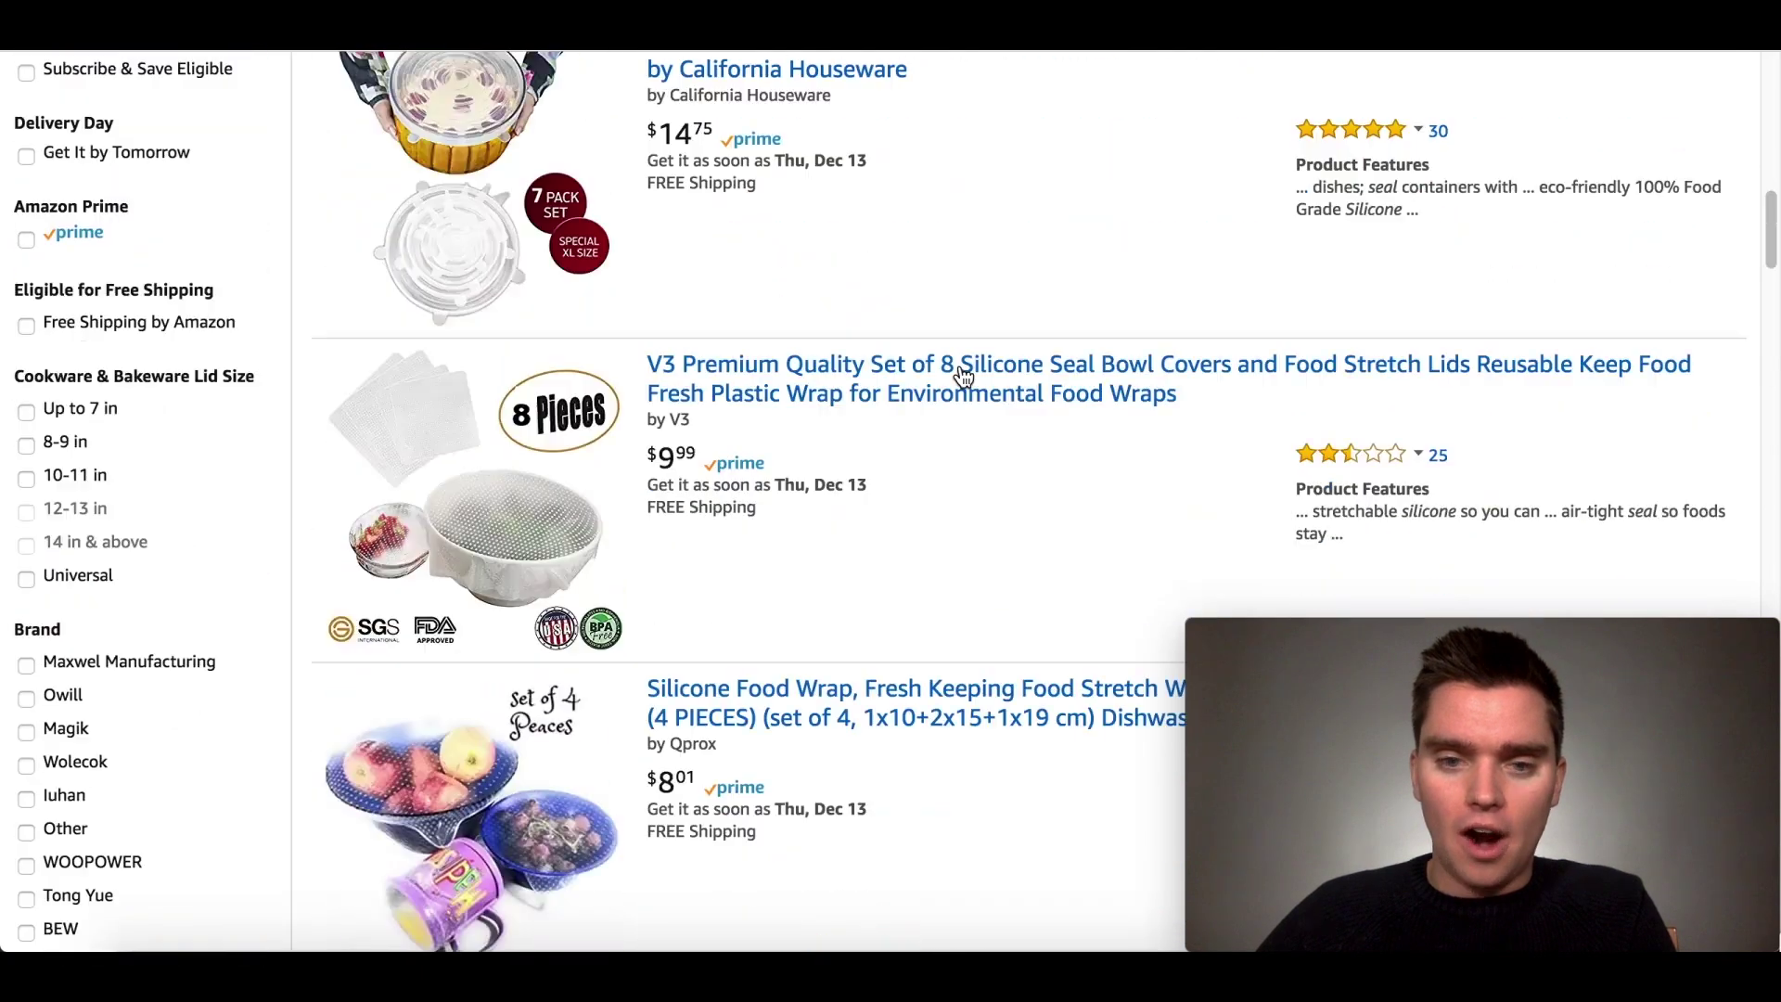
pyautogui.scroll(5, 961, 374)
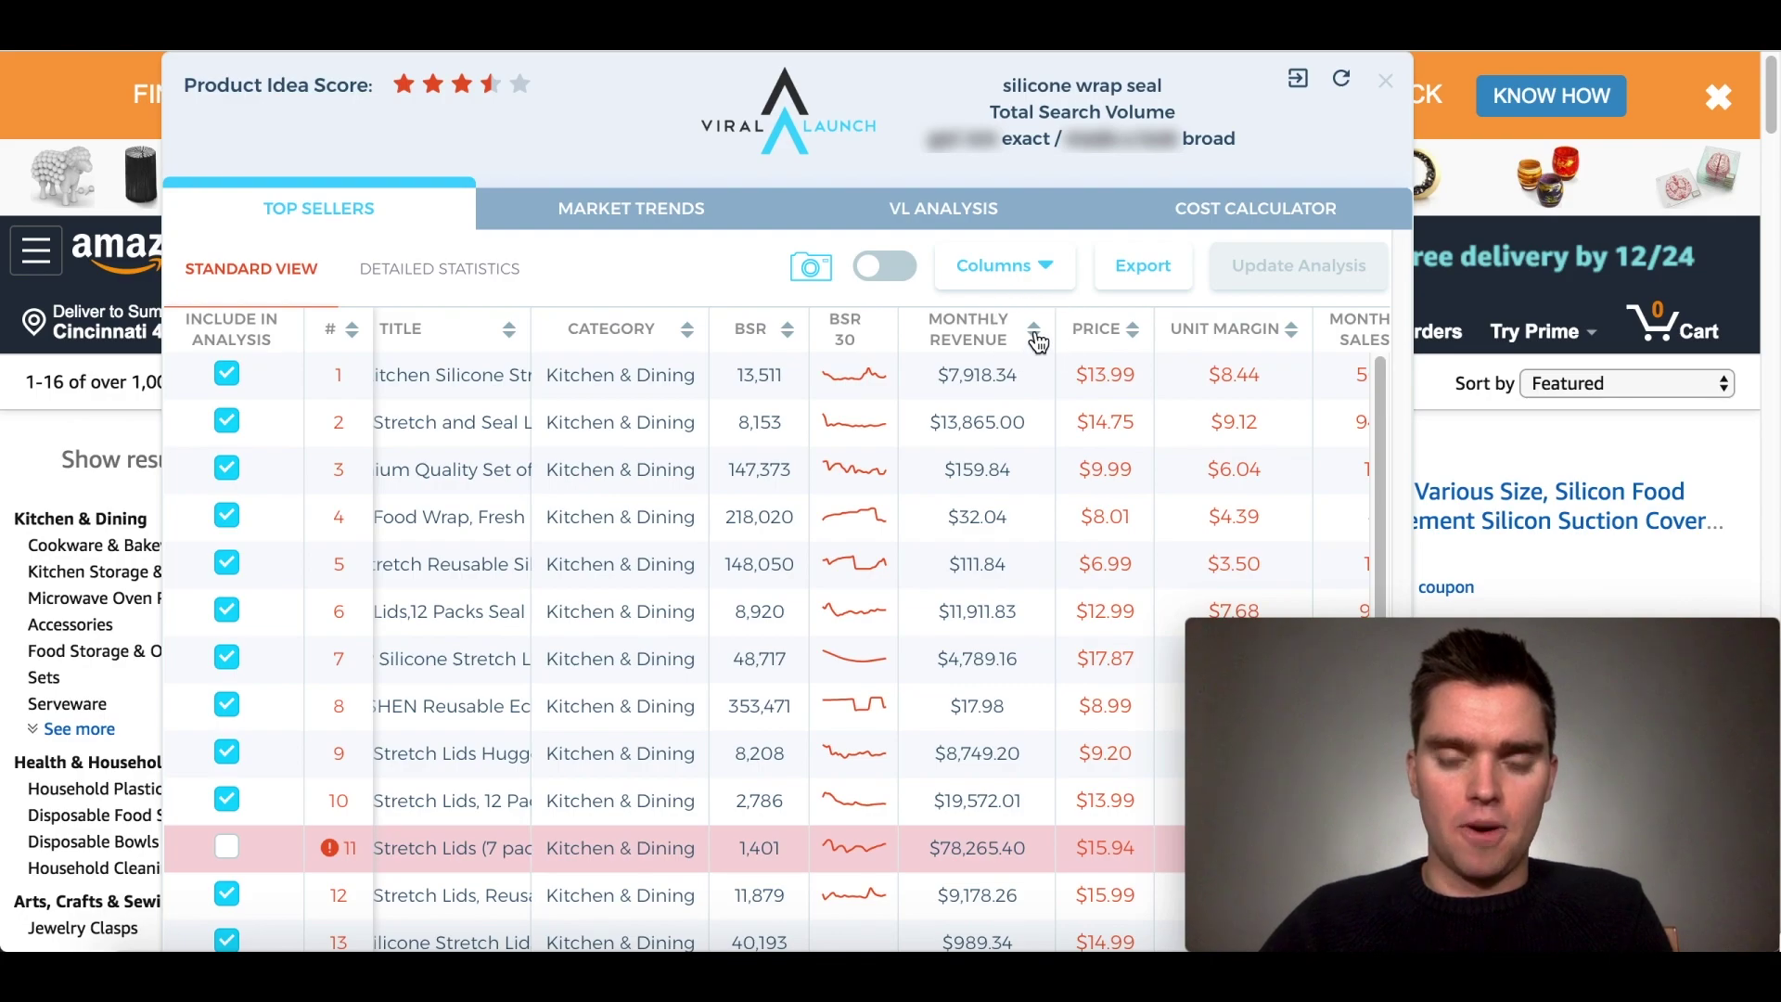
# Step: Sort the Viral Launch top sellers by highest monthly revenue and compare their prices, unit margins, monthly sales and review quantities
pyautogui.click(1035, 335)
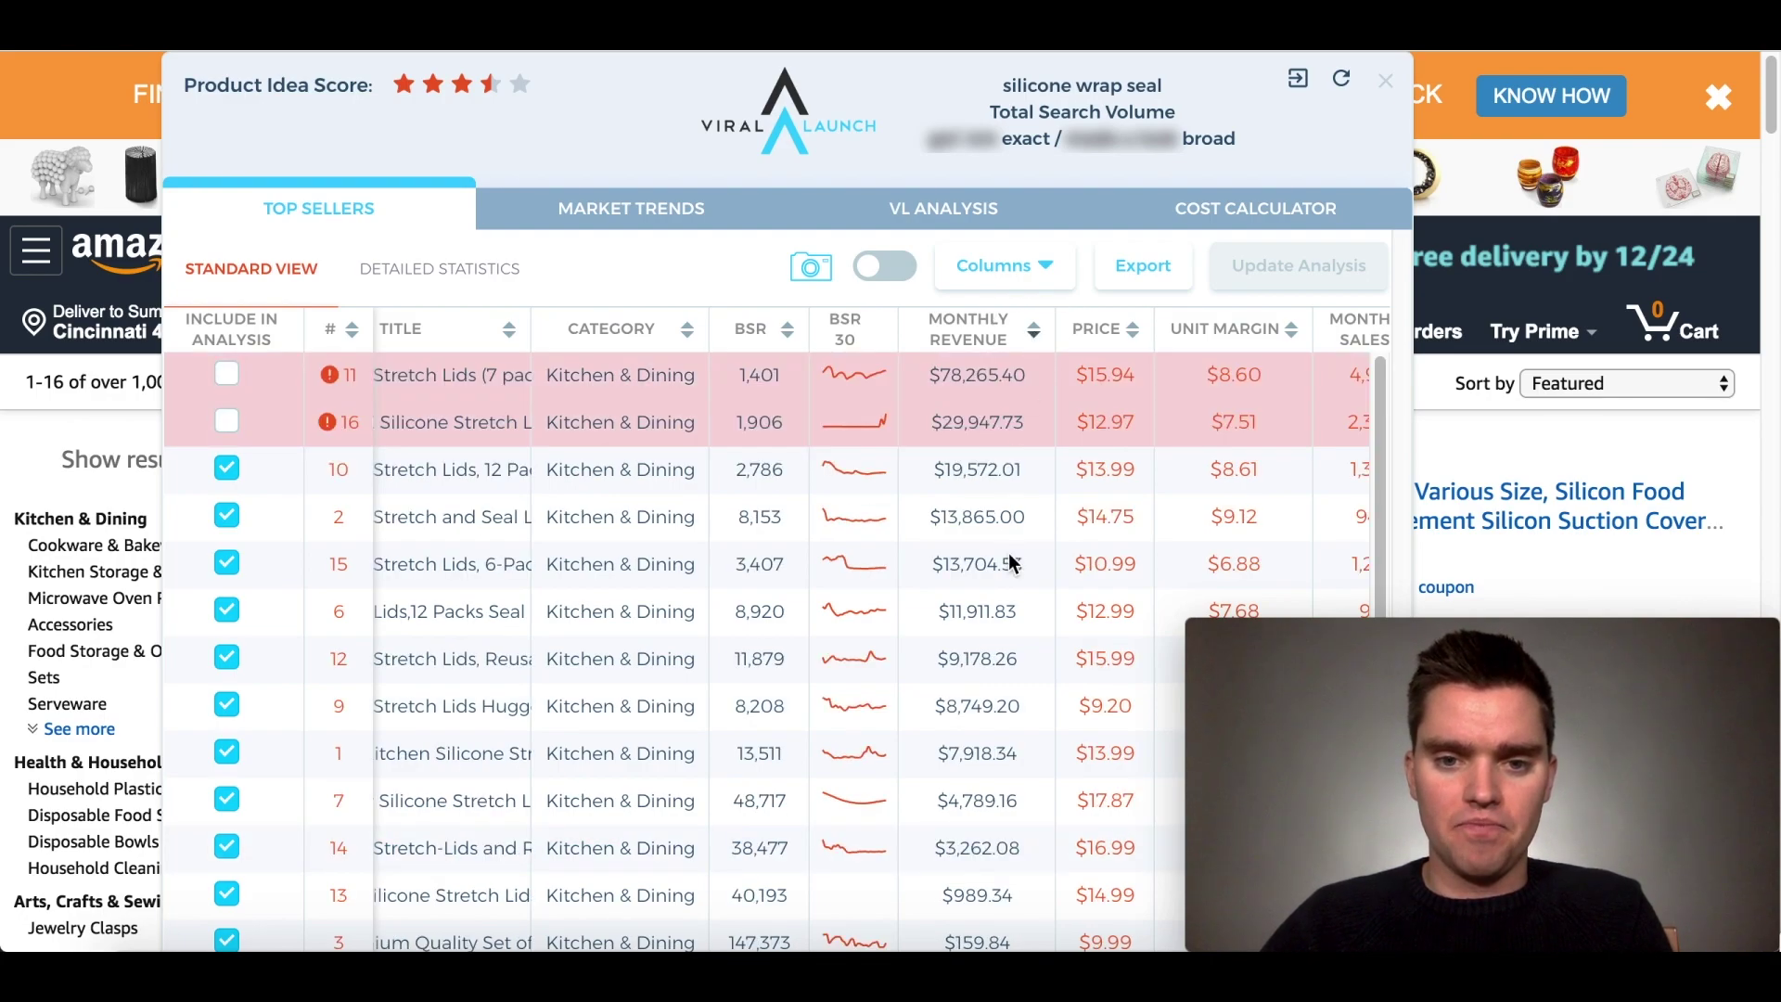
pyautogui.hscroll(5, 976, 586)
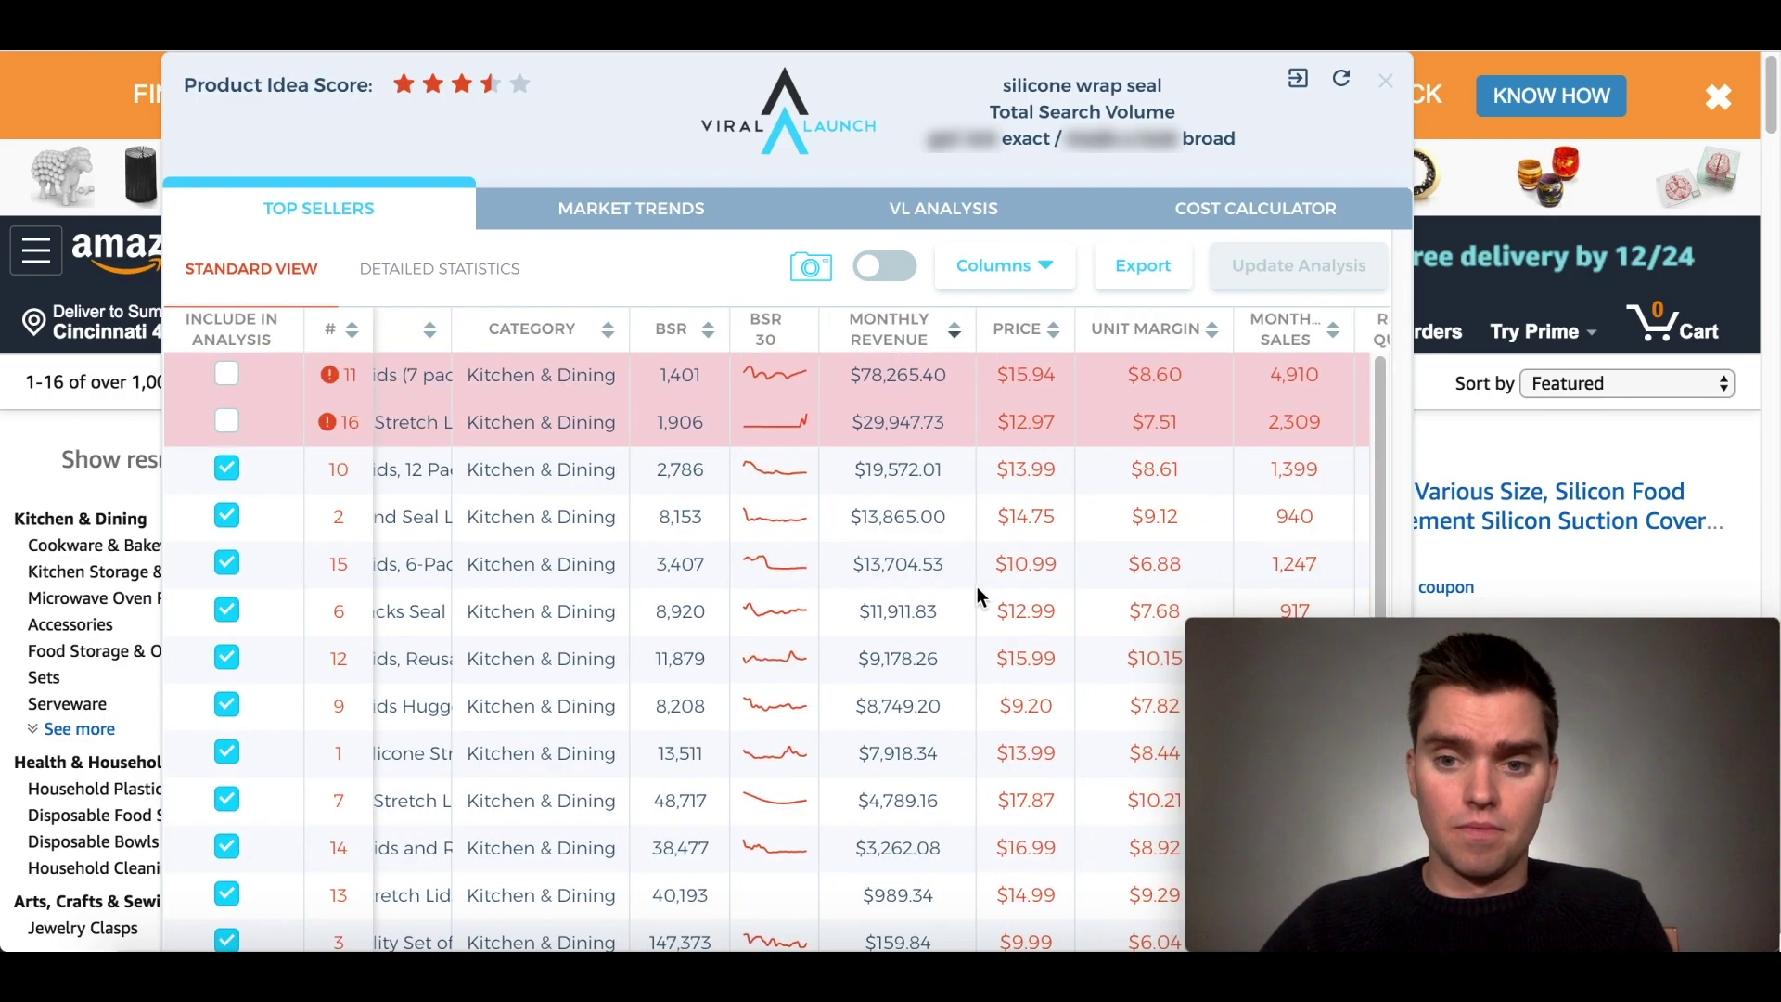
pyautogui.hscroll(2, 1193, 541)
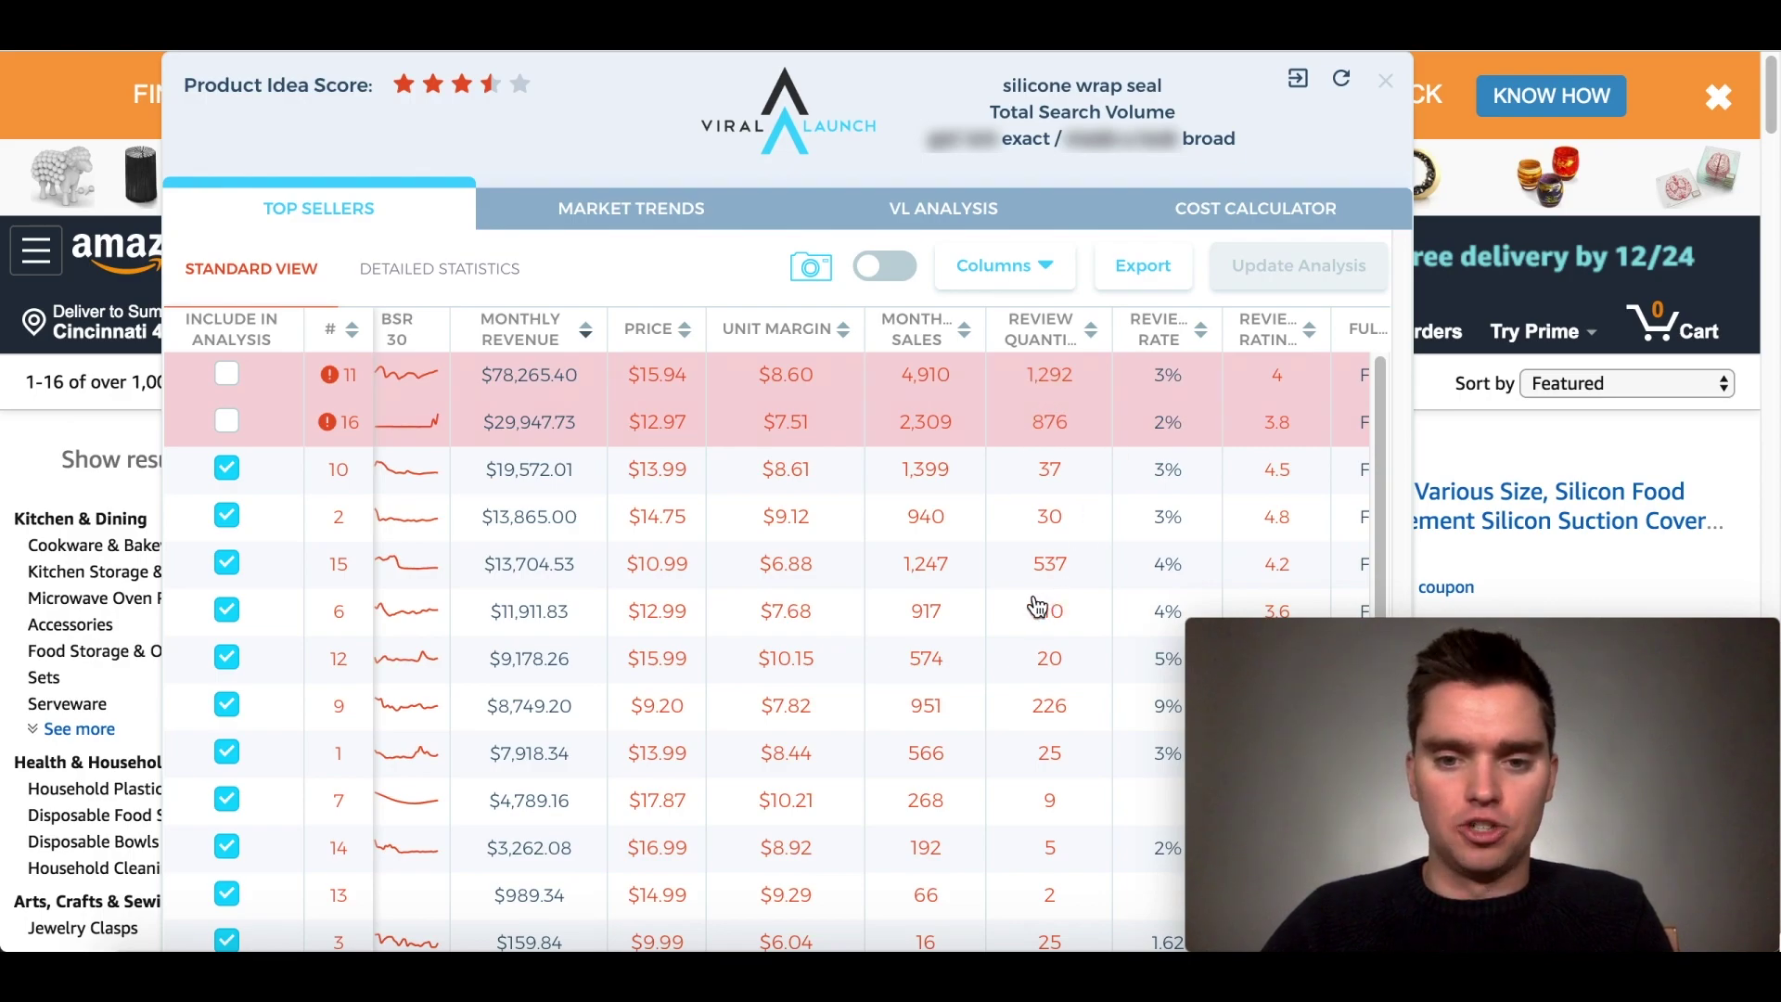
pyautogui.hscroll(-2, 1028, 649)
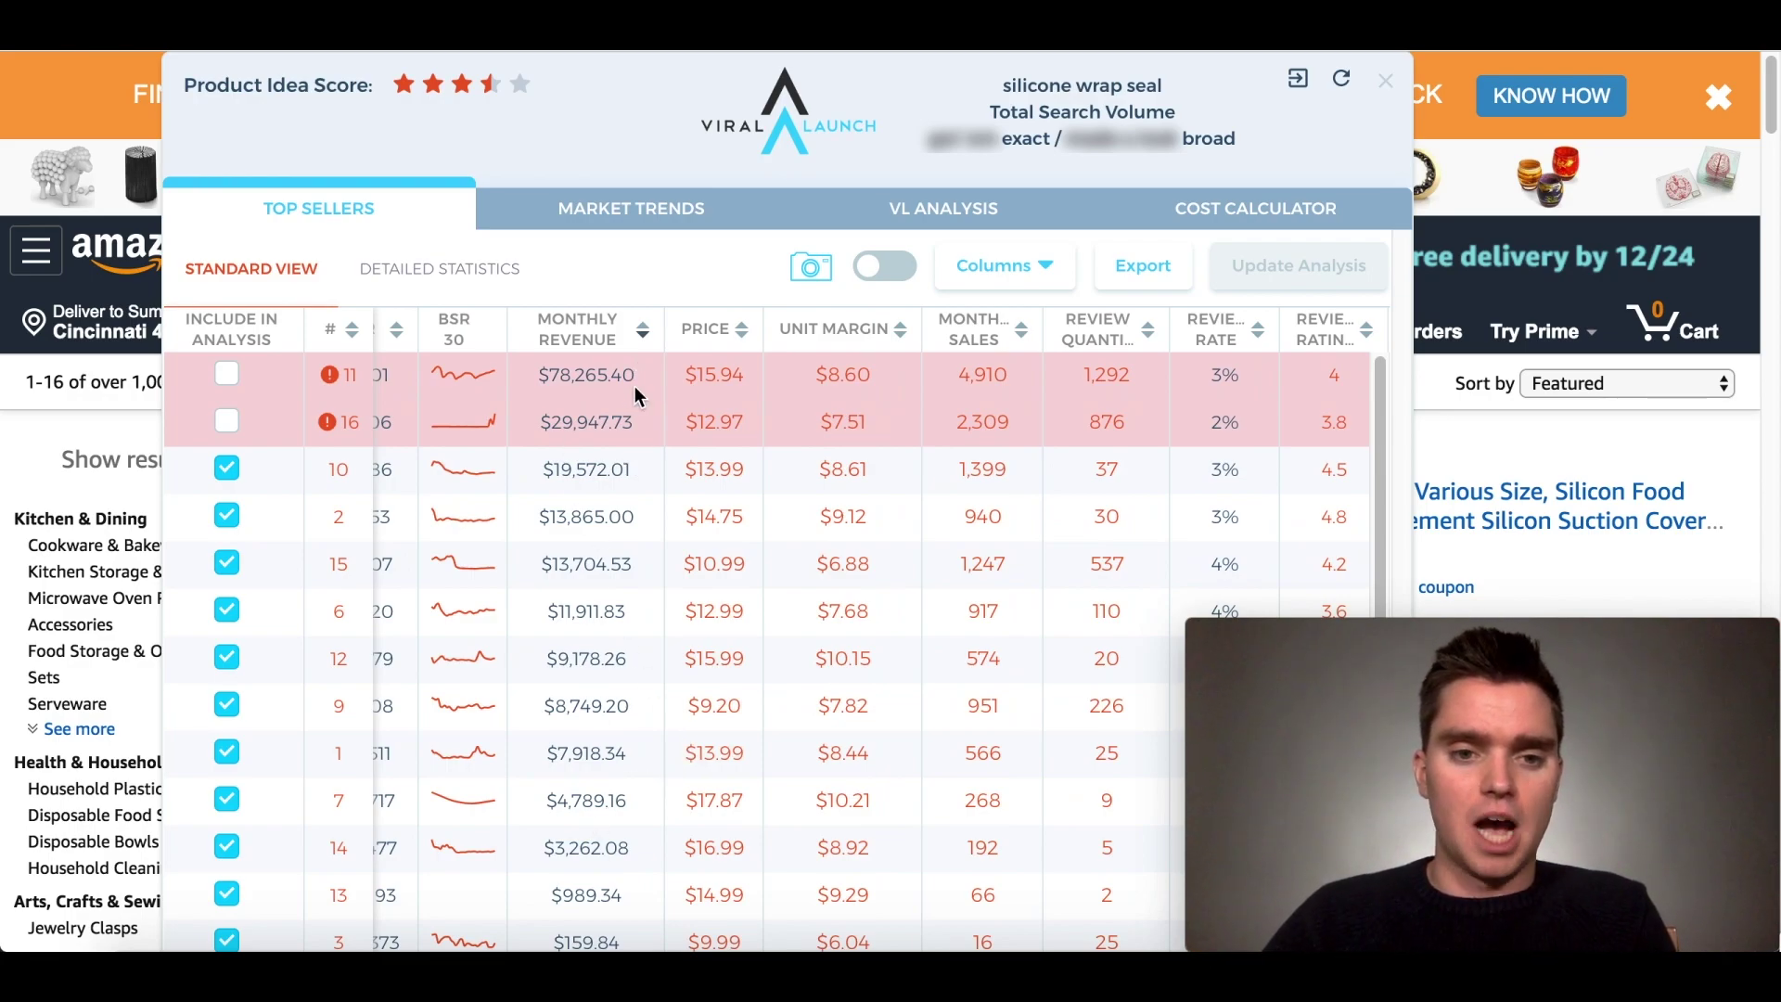
pyautogui.hscroll(4, 664, 509)
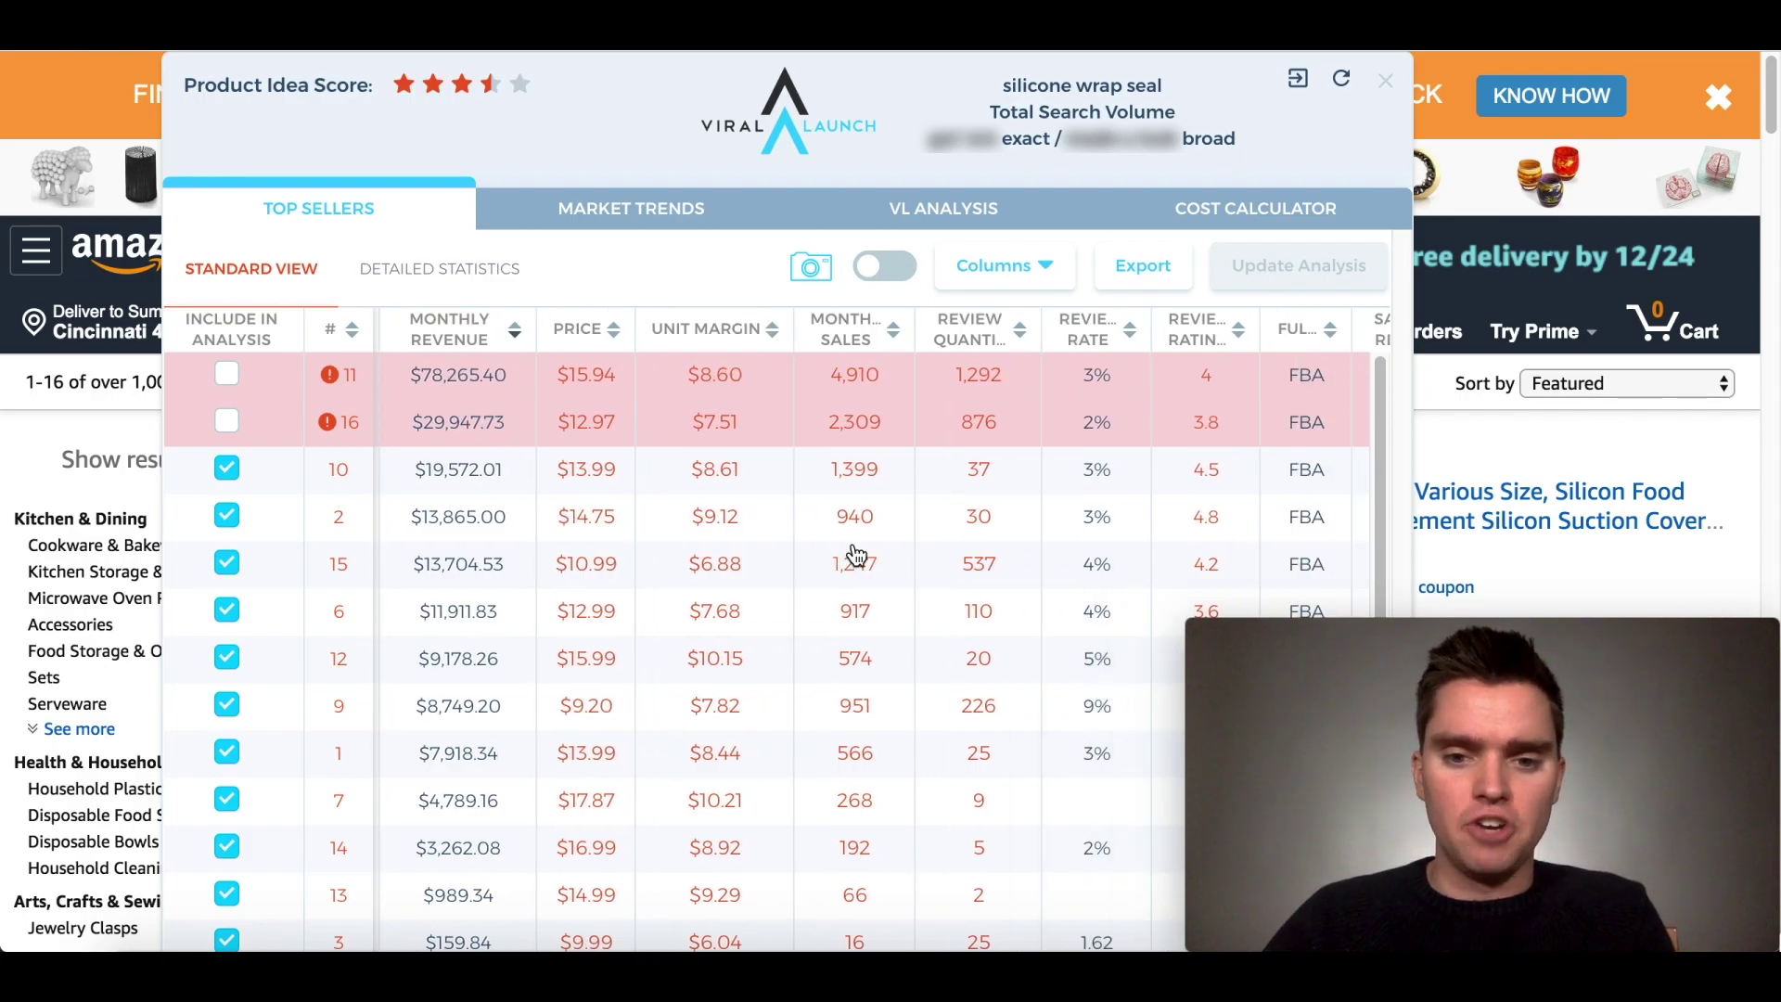
pyautogui.scroll(-1, 892, 711)
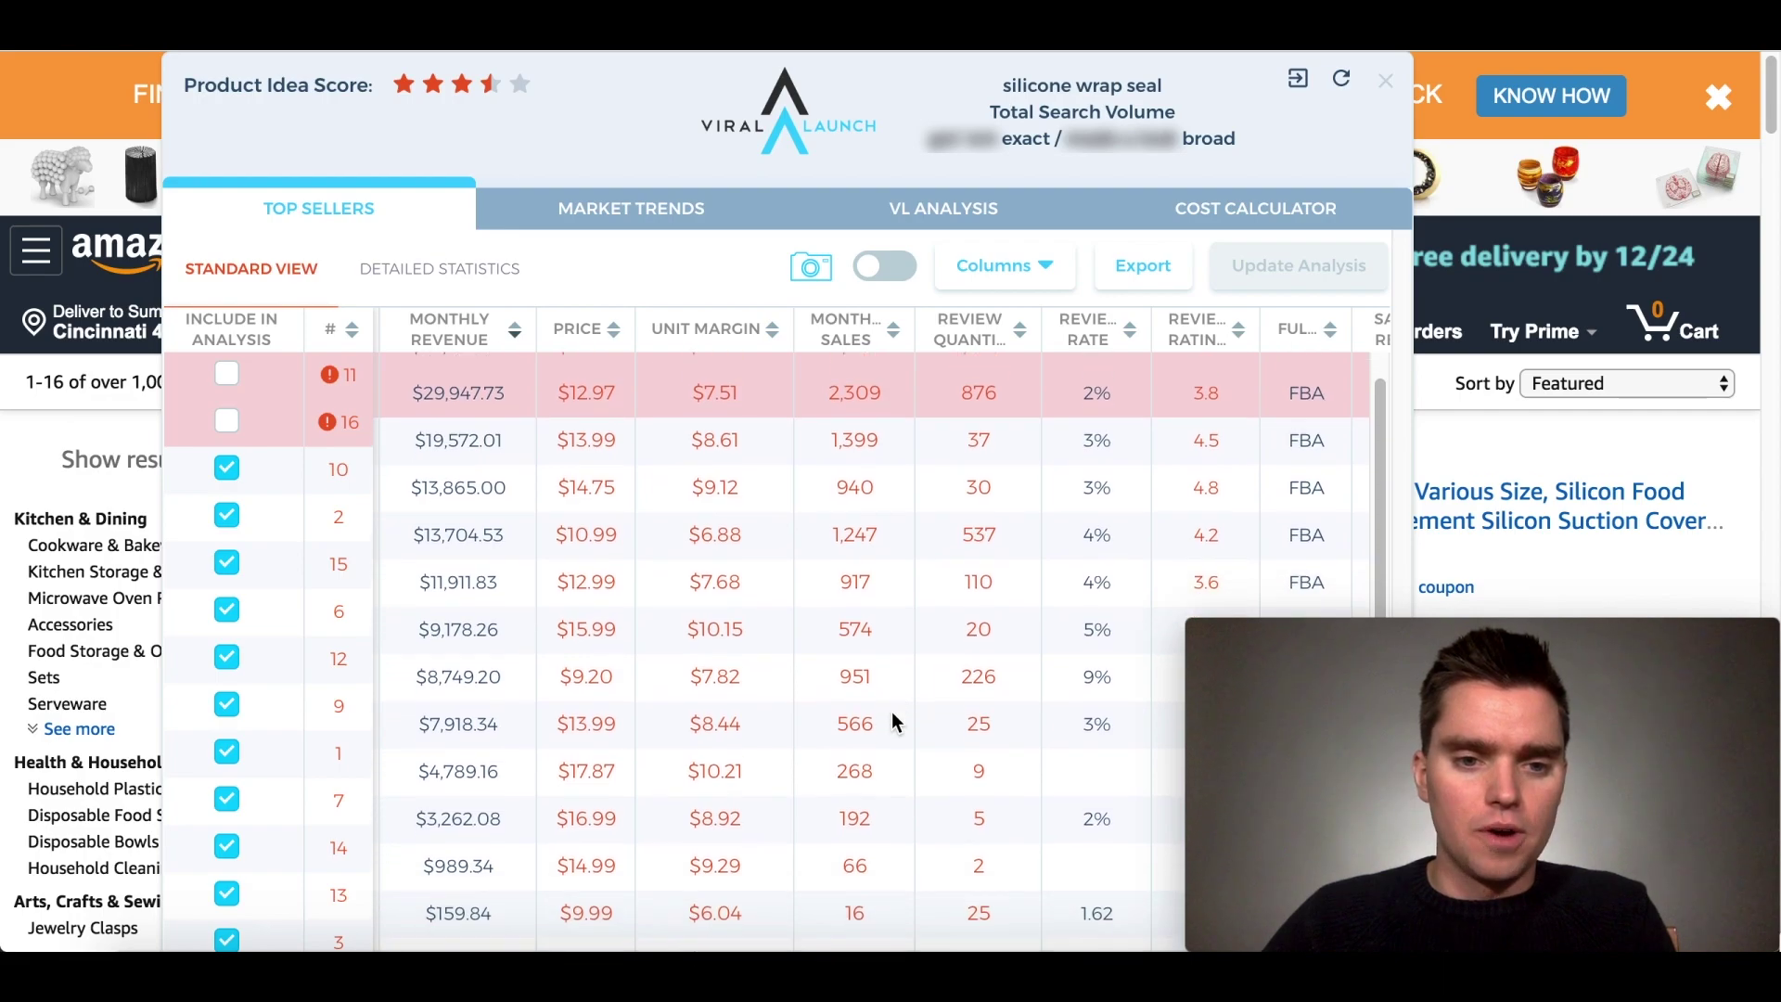
pyautogui.scroll(1, 579, 566)
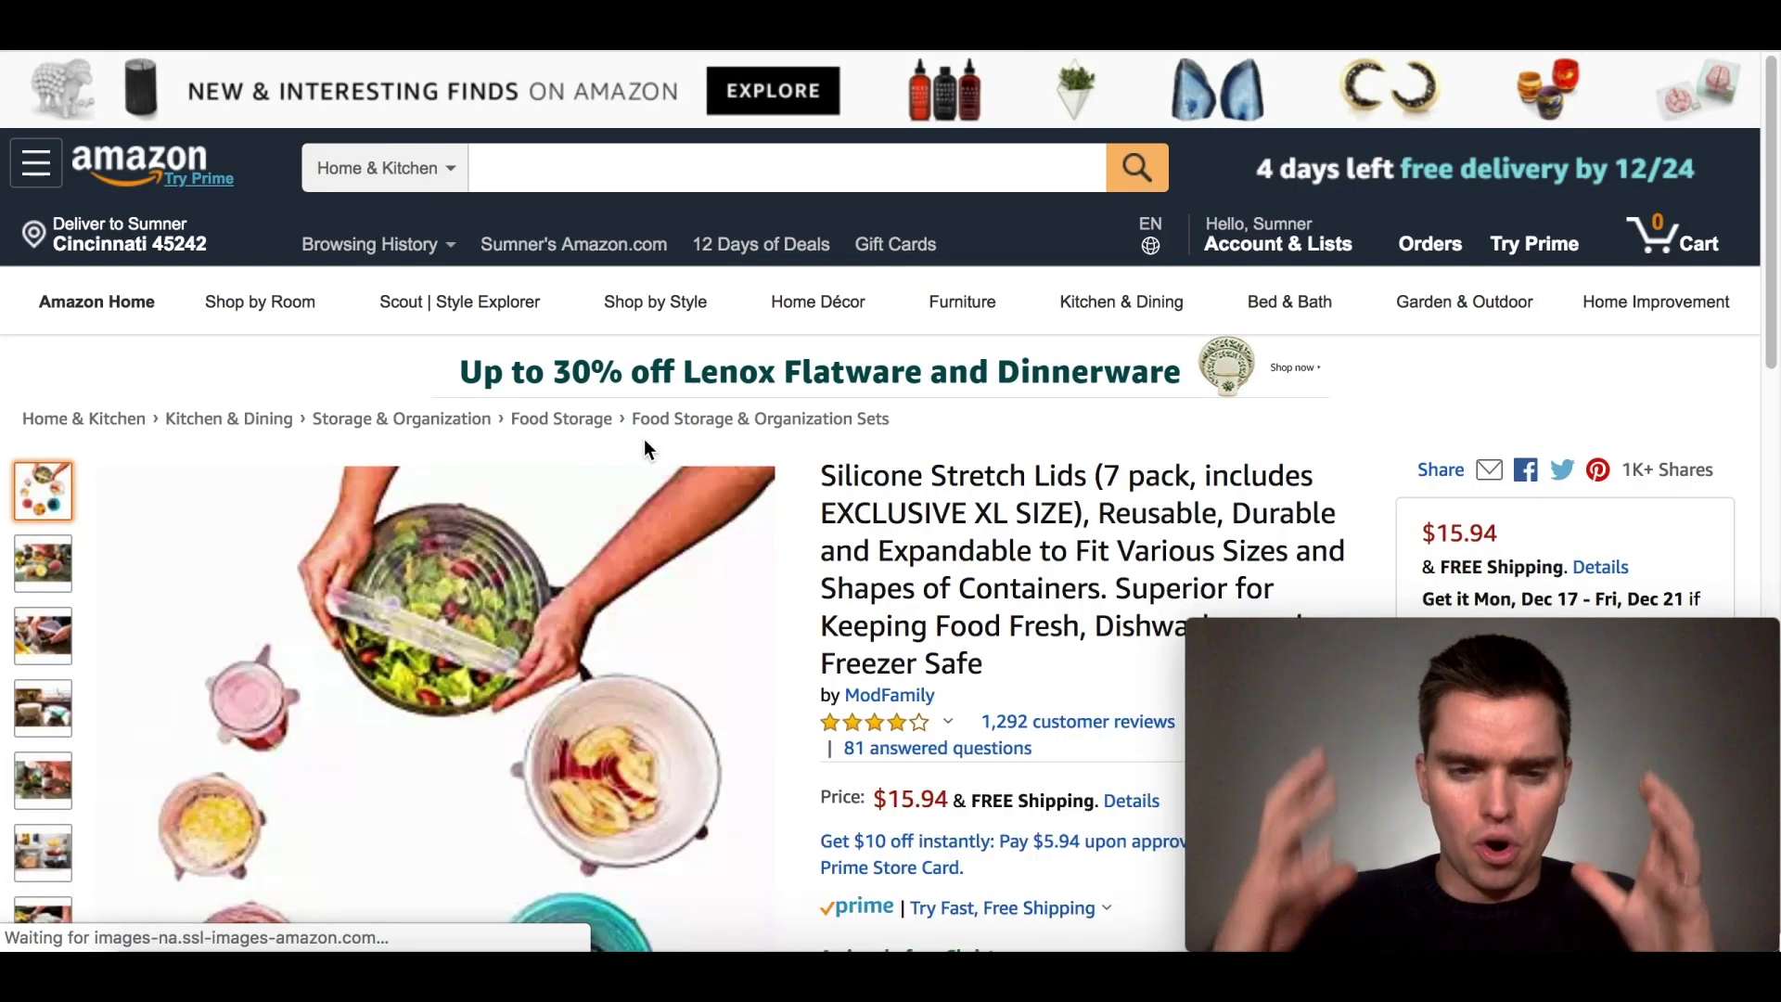
# Step: Examine the ModFamily 7-pack Silicone Stretch Lids listing, including its photos, price, reviews and feature bullets
pyautogui.scroll(-2, 734, 681)
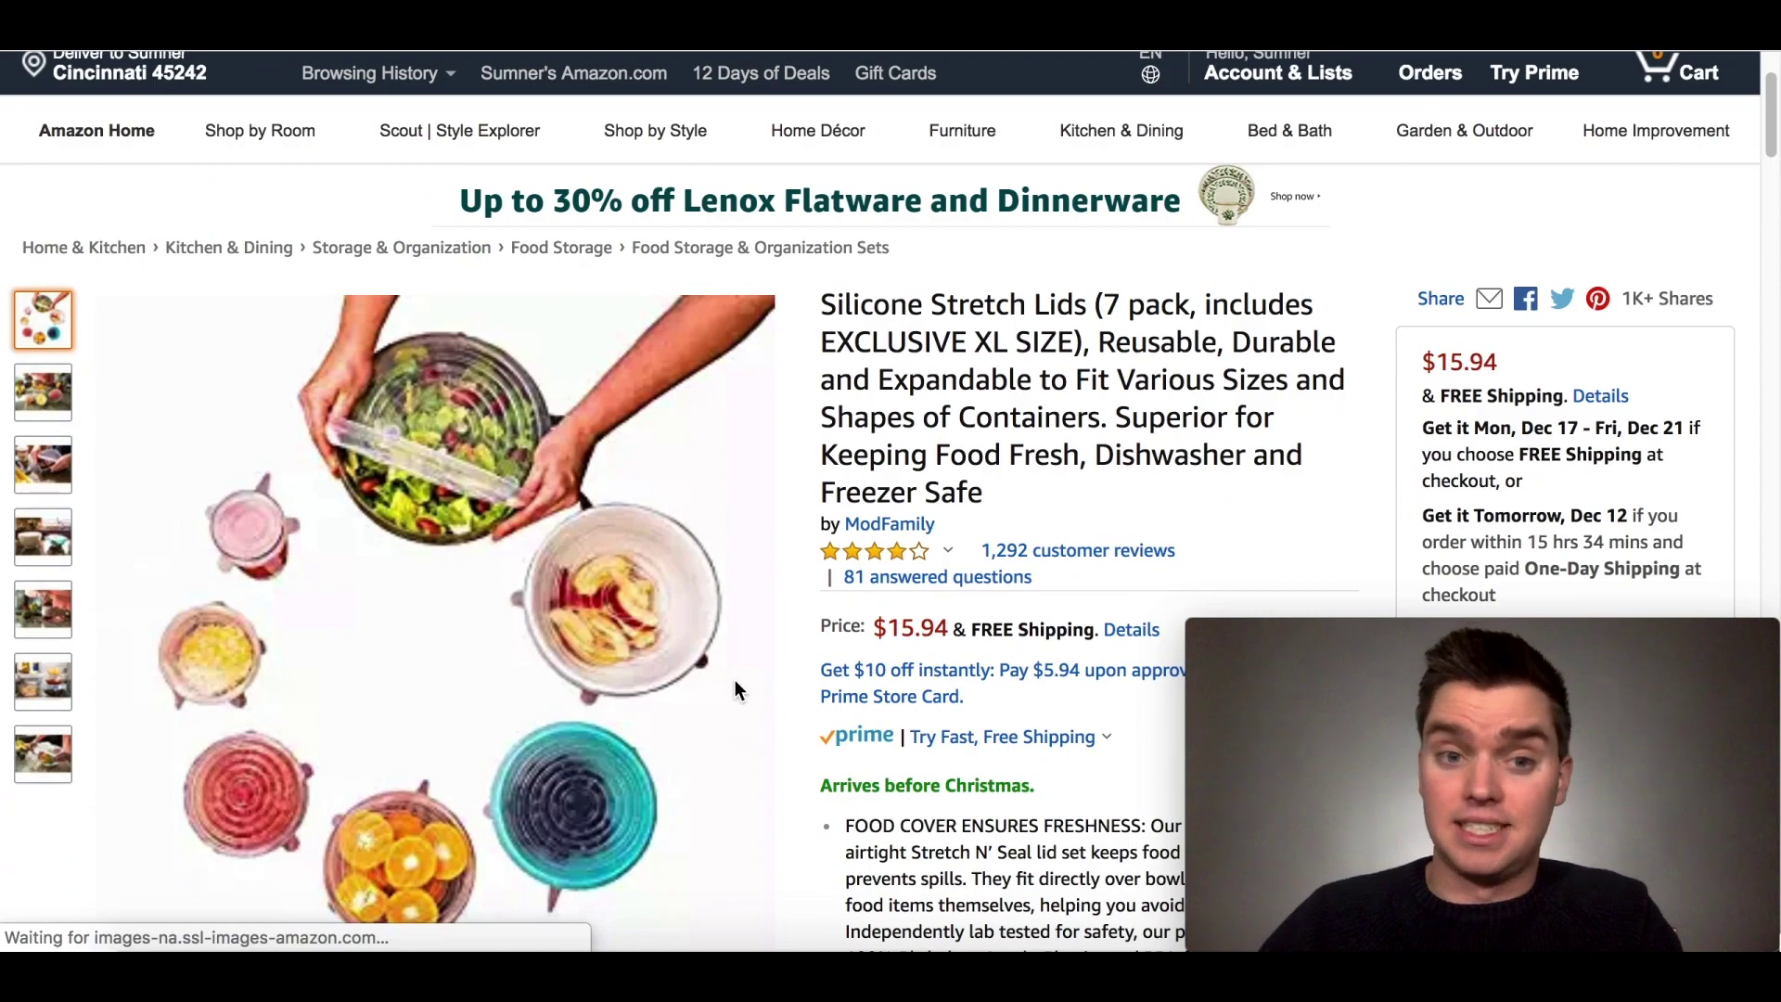
pyautogui.scroll(-1, 735, 687)
pyautogui.scroll(1, 734, 691)
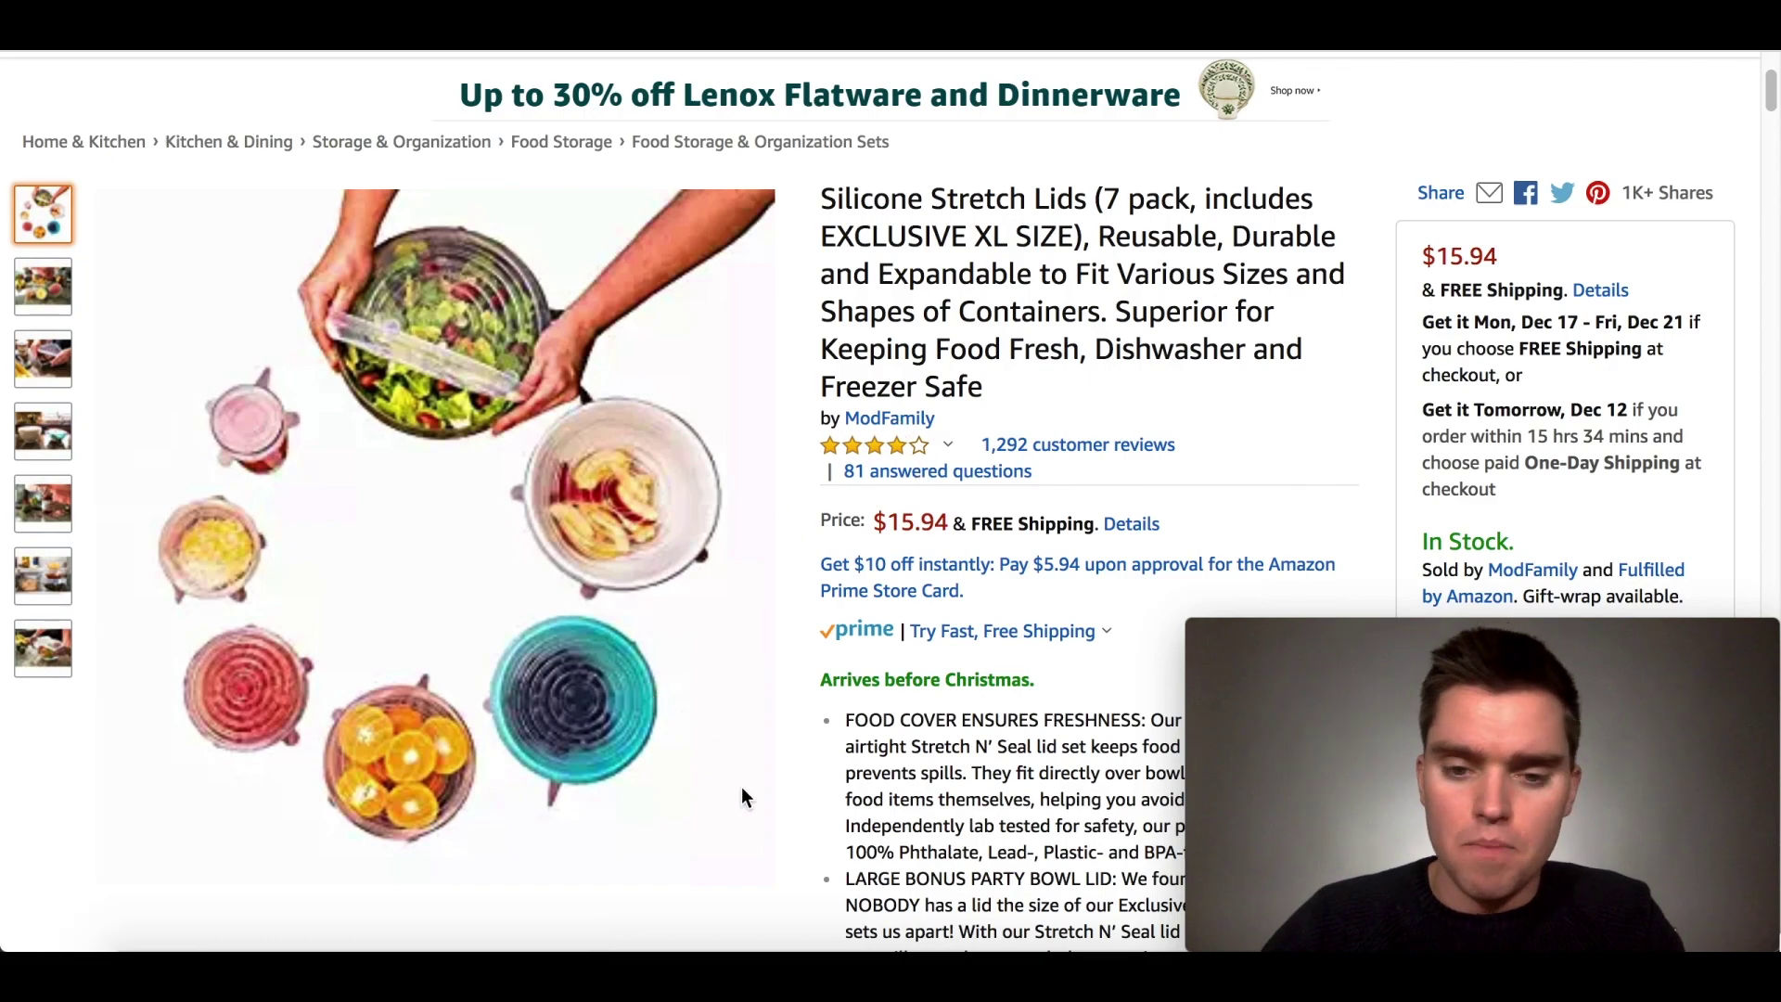
pyautogui.scroll(-2, 742, 788)
pyautogui.scroll(2, 742, 793)
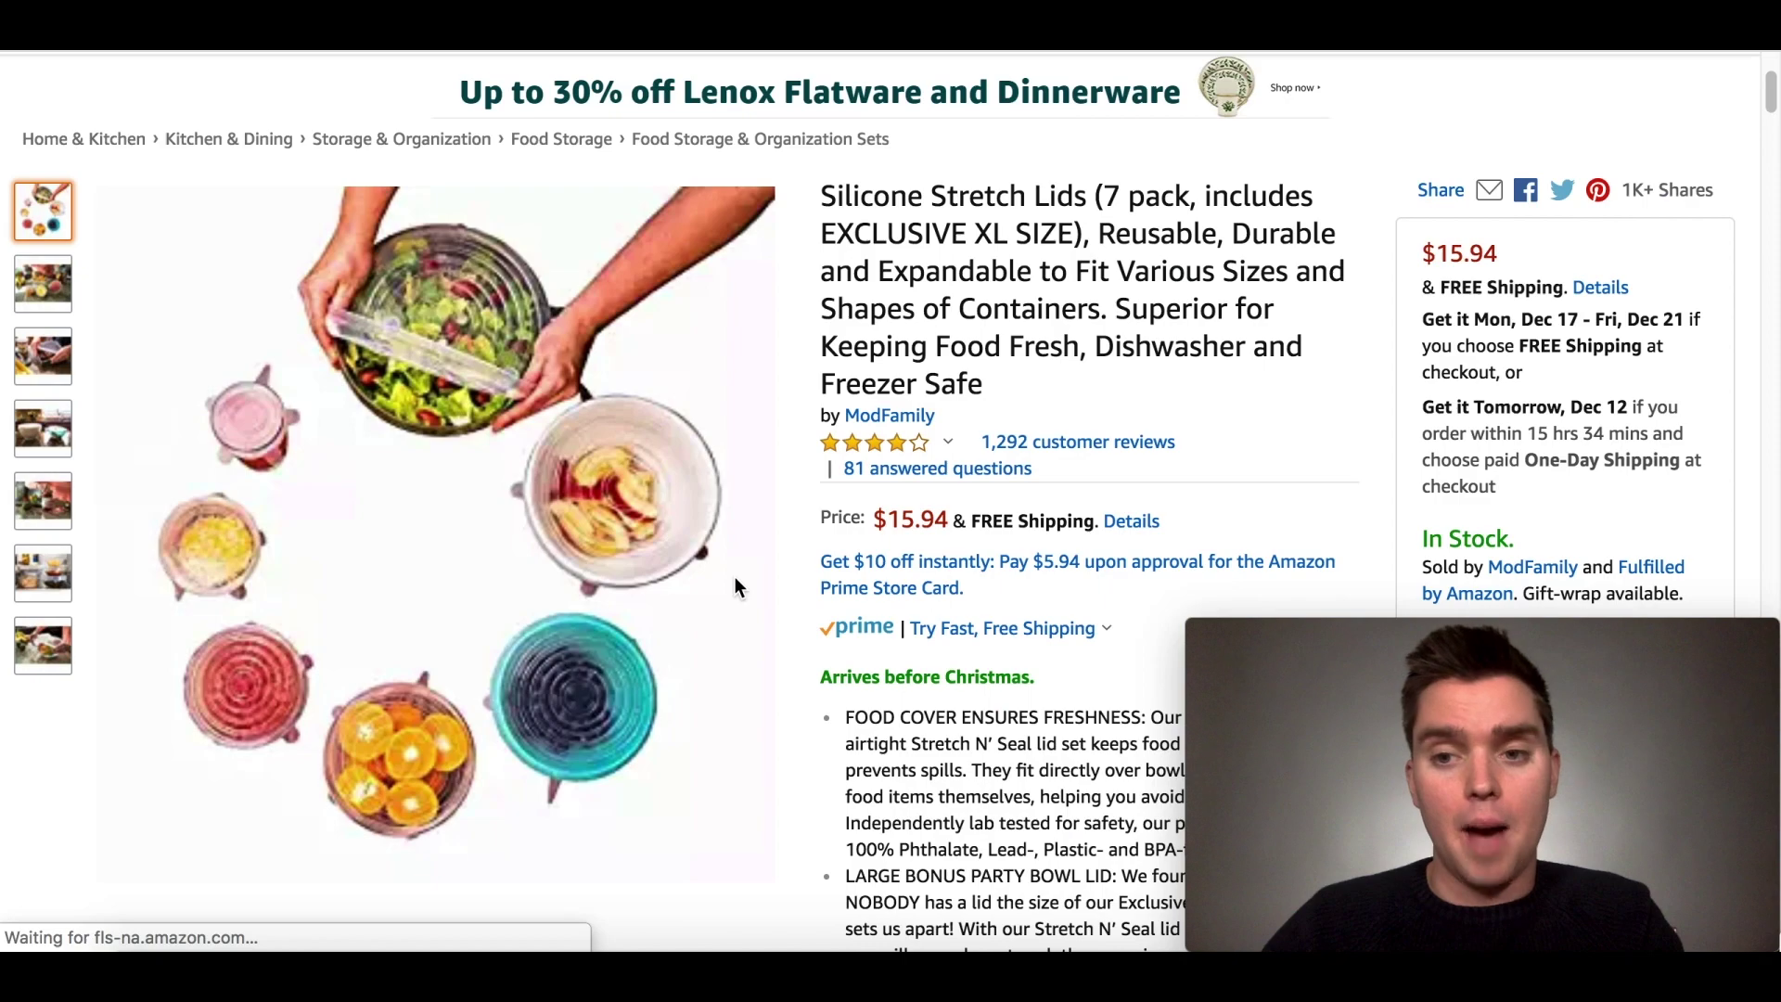
pyautogui.scroll(-1, 735, 582)
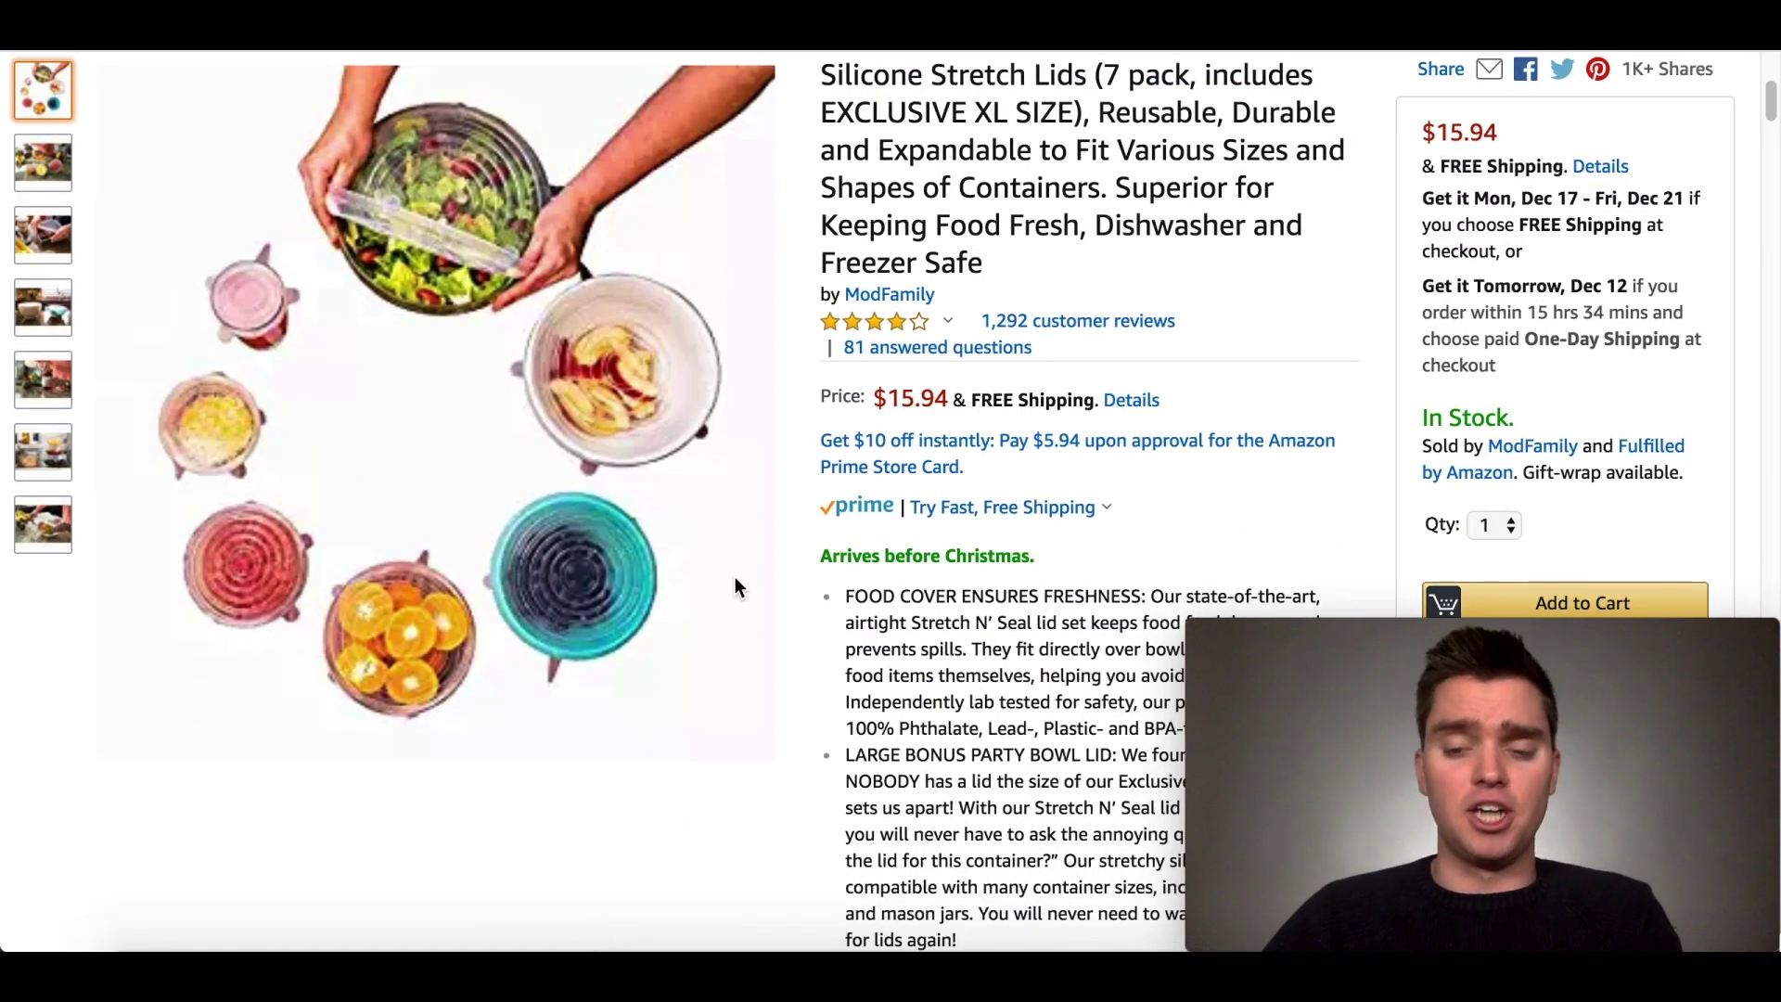